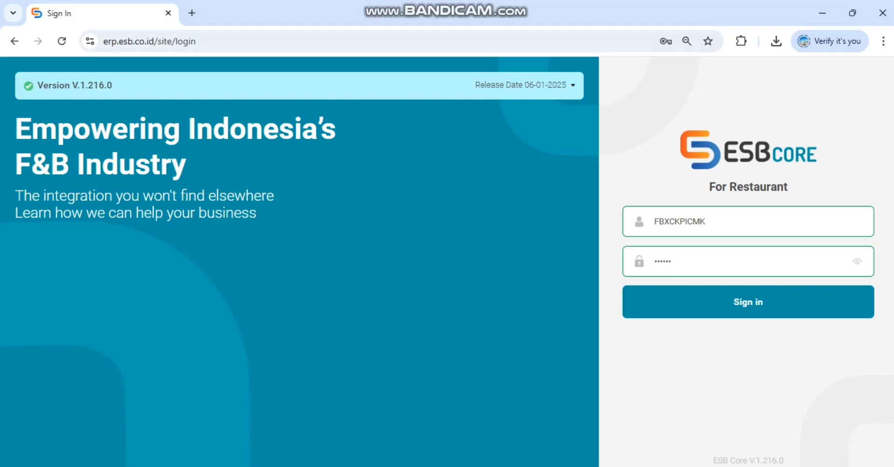
Step: Sign in to ESB Core with the credentials already filled in
key(Return)
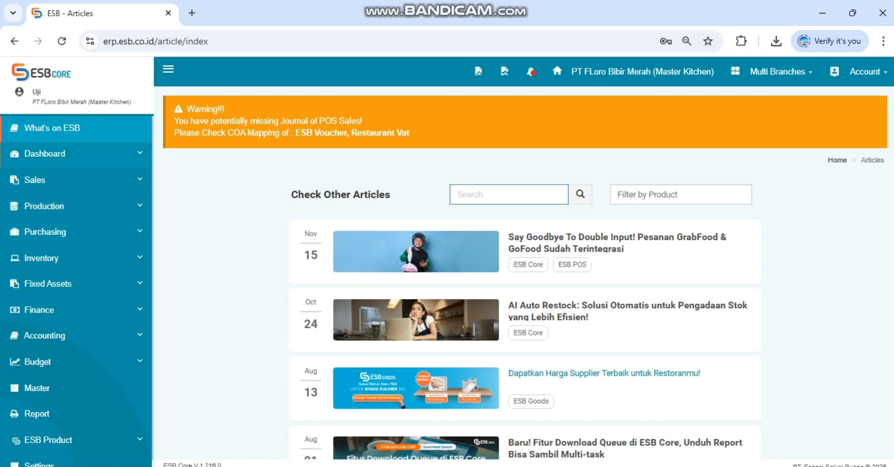
scroll(75, 223, down, 1)
scroll(75, 219, up, 1)
scroll(70, 377, down, 1)
scroll(70, 381, up, 1)
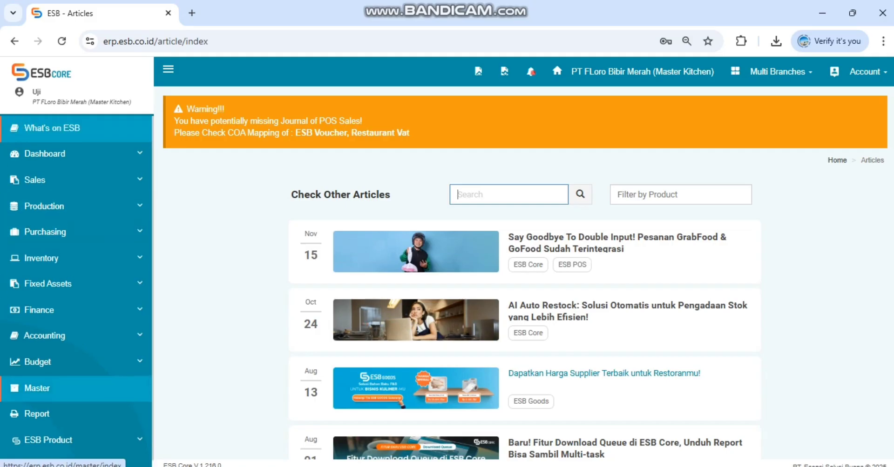
scroll(69, 382, down, 1)
scroll(70, 382, up, 1)
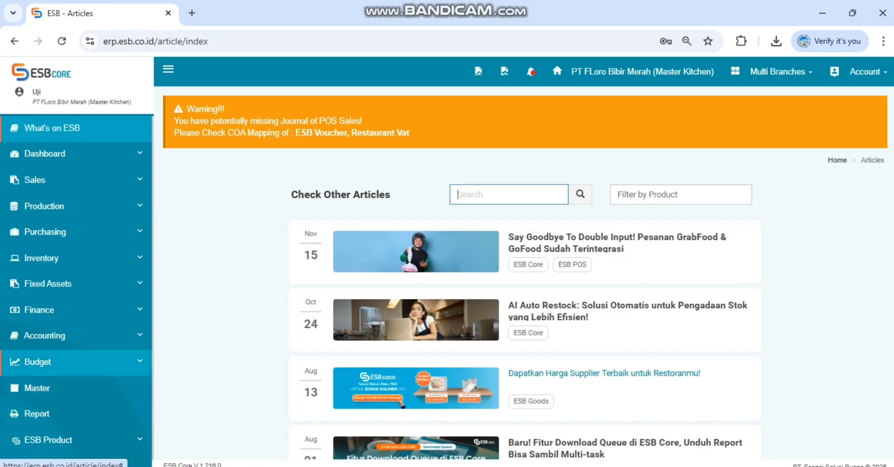
scroll(70, 368, down, 1)
scroll(69, 358, up, 1)
scroll(70, 356, up, 1)
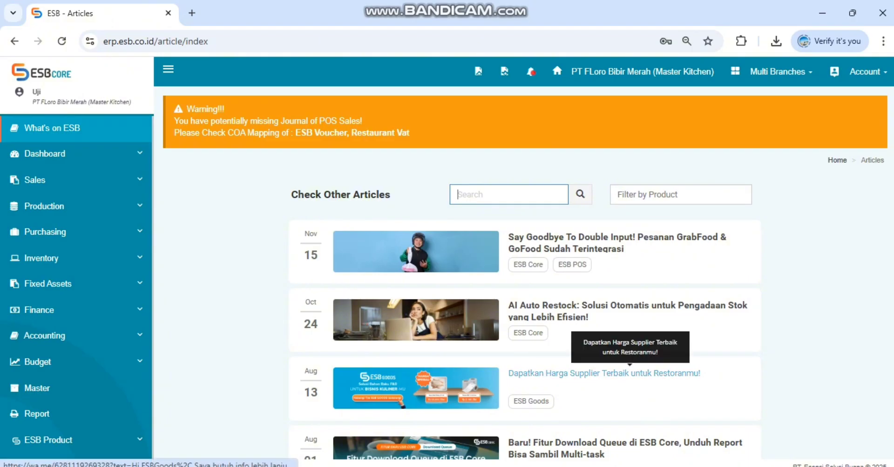
key(alt+Tab)
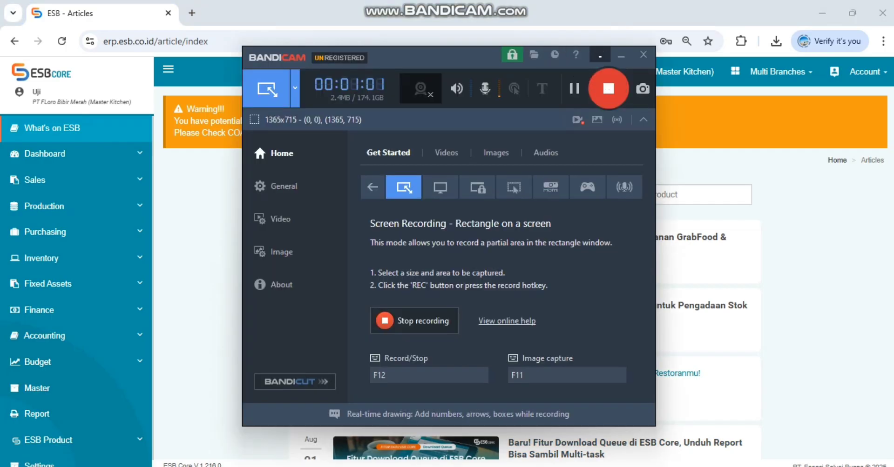
click(599, 56)
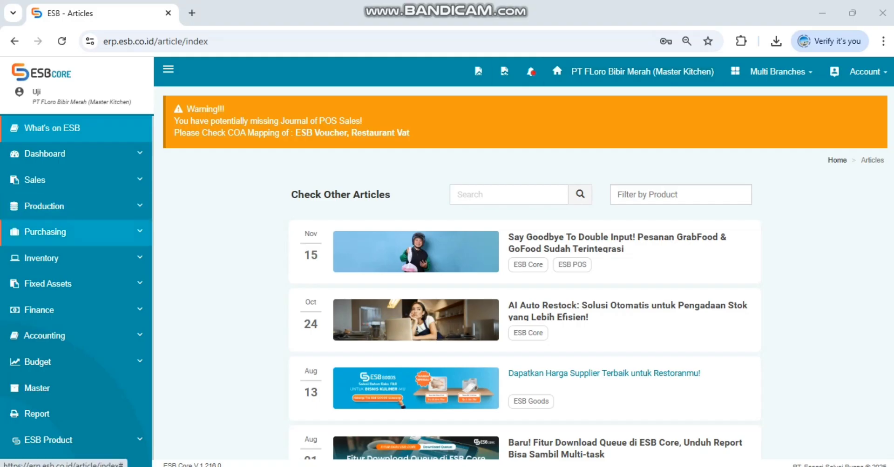
Step: Open the Purchase Request list under Purchasing and start a new purchase request
click(45, 232)
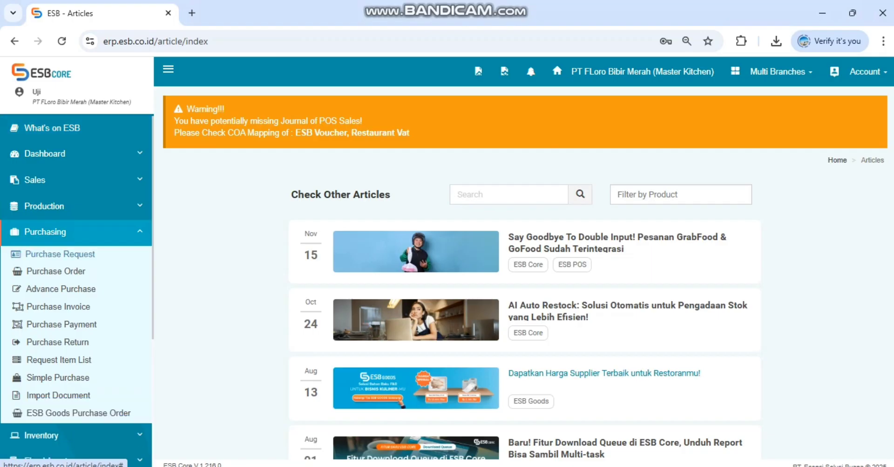
click(60, 254)
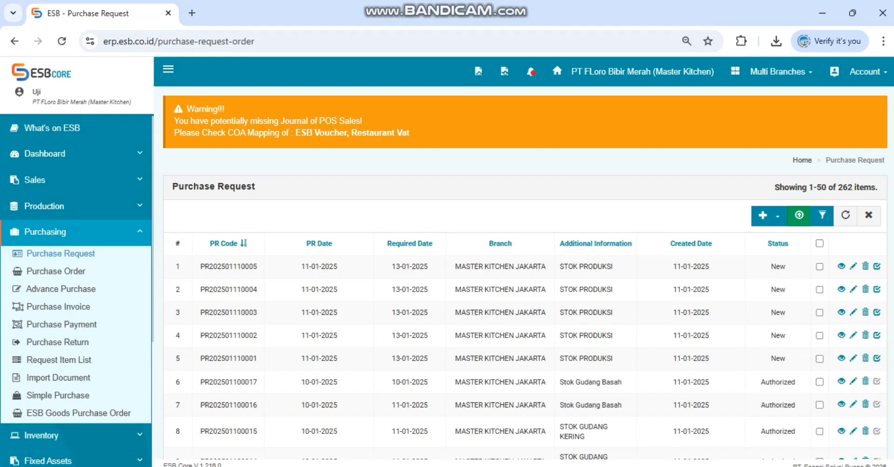
scroll(525, 279, down, 3)
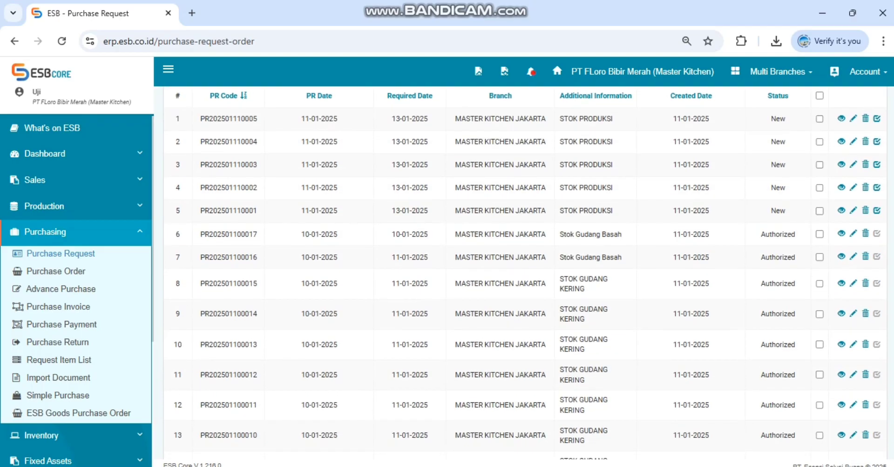
scroll(777, 243, down, 3)
scroll(777, 244, up, 6)
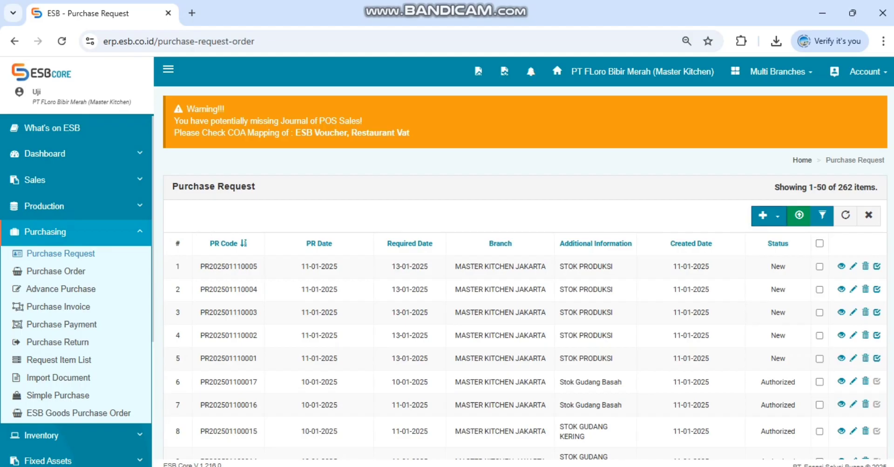
click(768, 215)
click(789, 239)
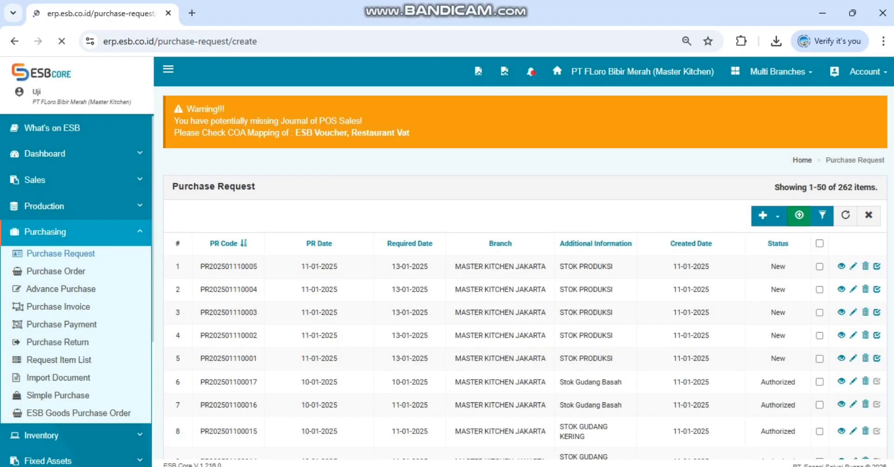
click(689, 466)
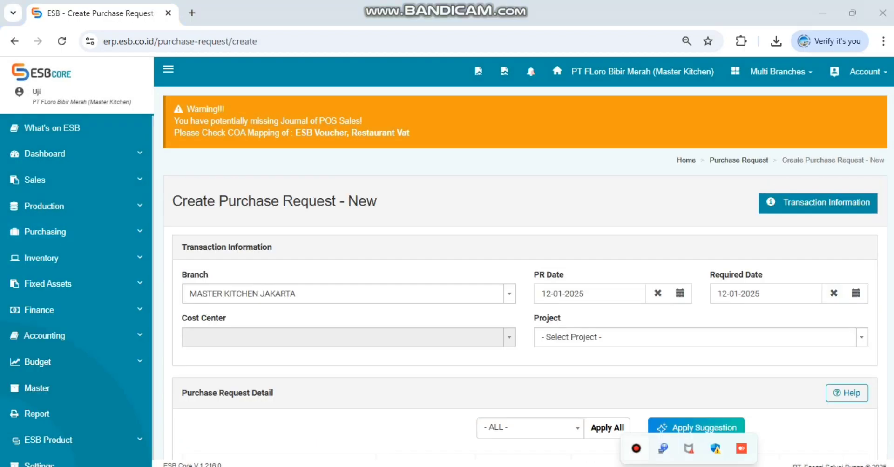
click(636, 449)
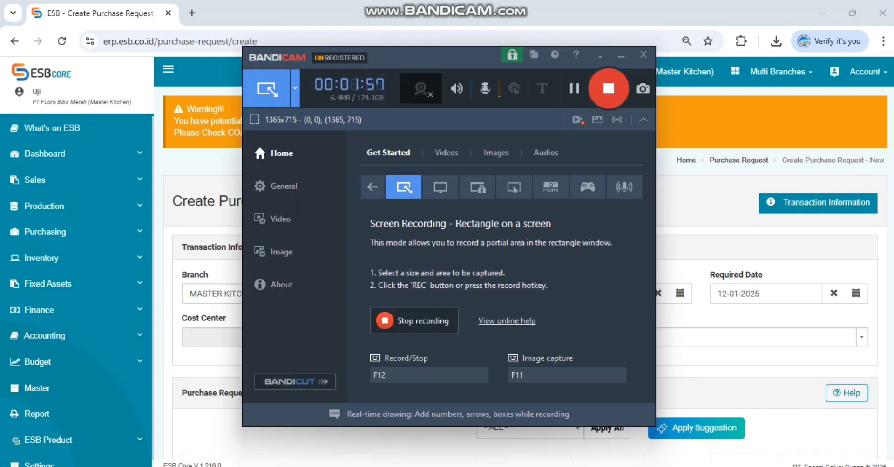
click(599, 55)
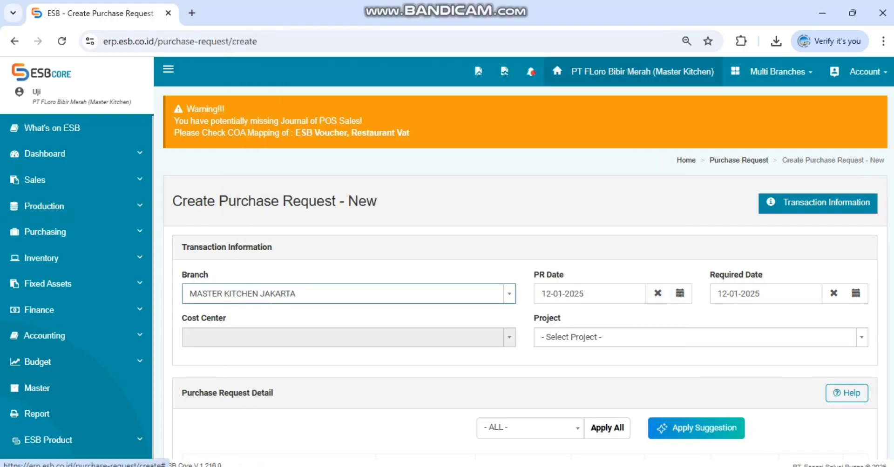
Step: Set the purchase request's branch to MASTER KITCHEN BALI and its required date to 13-01-2025
scroll(525, 273, down, 3)
scroll(525, 274, up, 2)
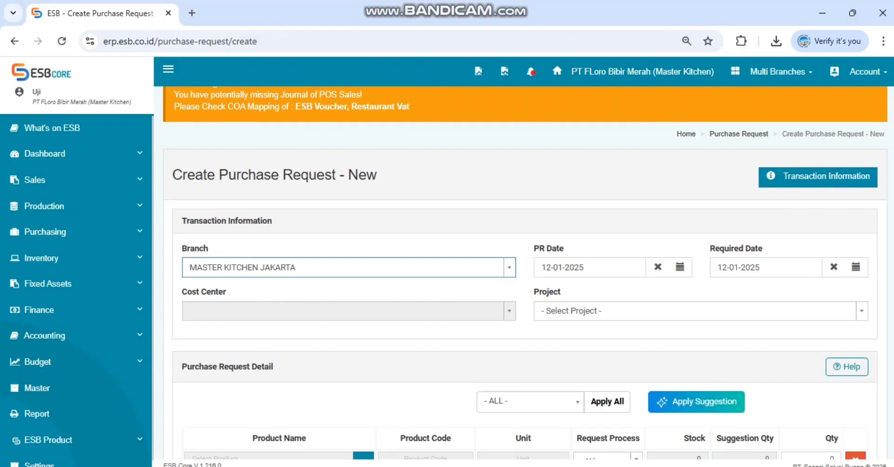
click(348, 268)
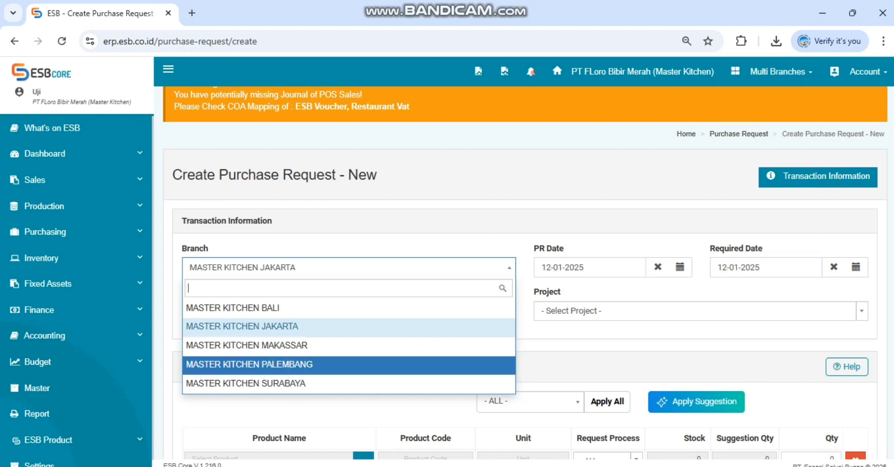
scroll(349, 308, down, 1)
scroll(349, 304, up, 2)
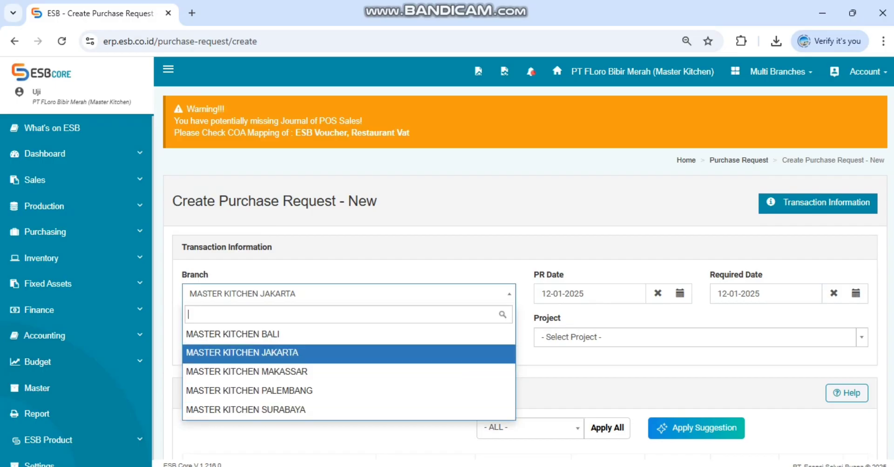
click(279, 353)
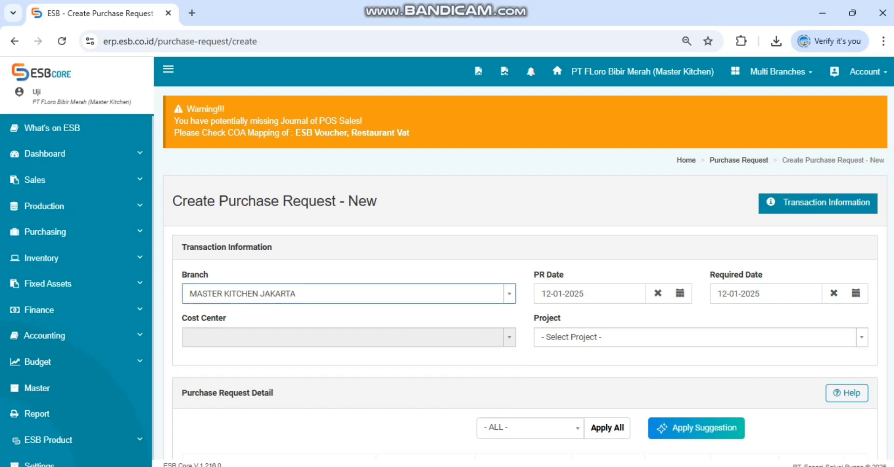
click(348, 294)
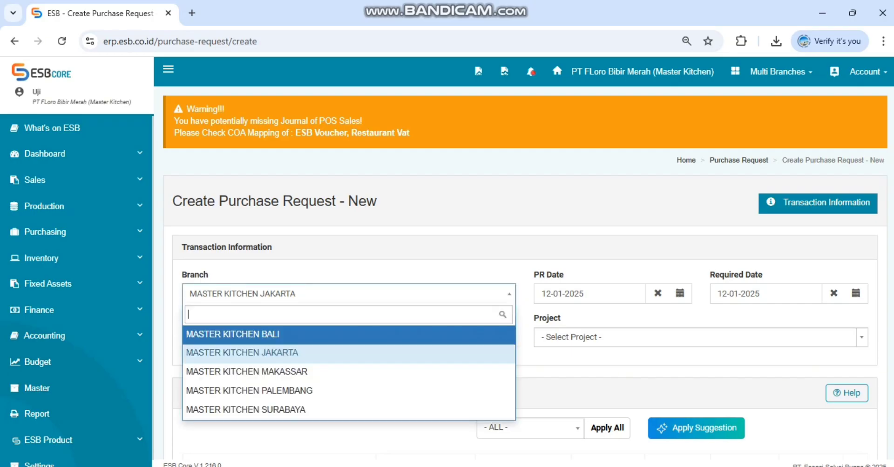
click(348, 335)
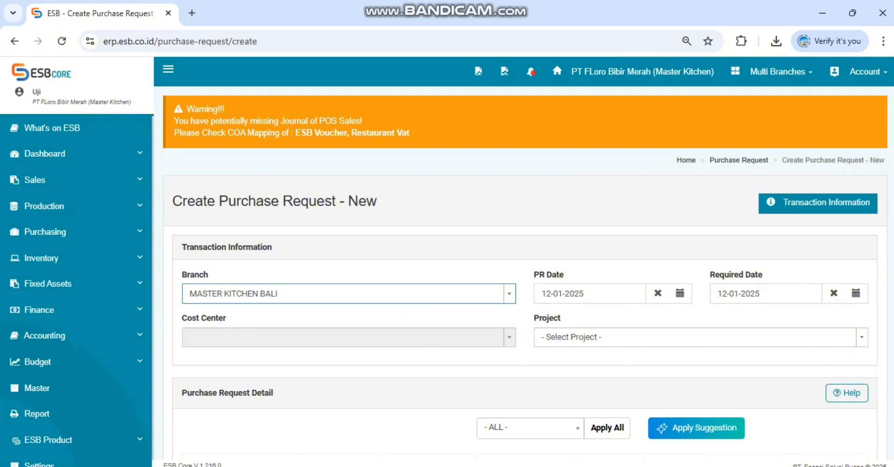
click(721, 294)
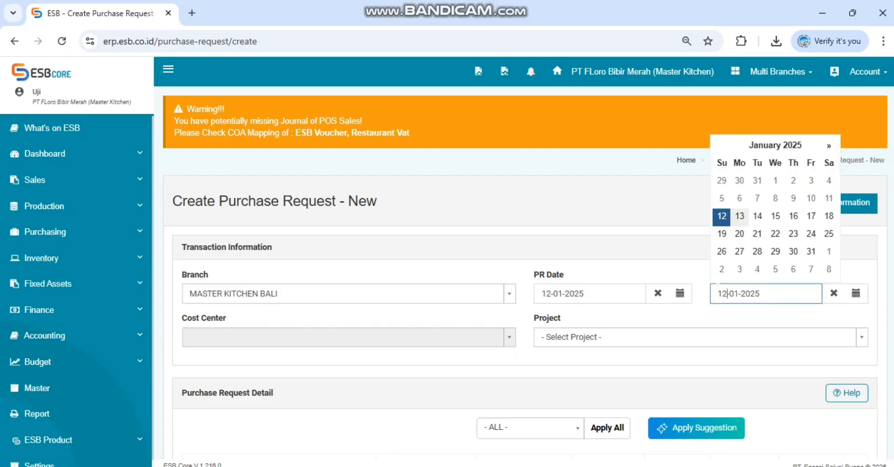
click(739, 216)
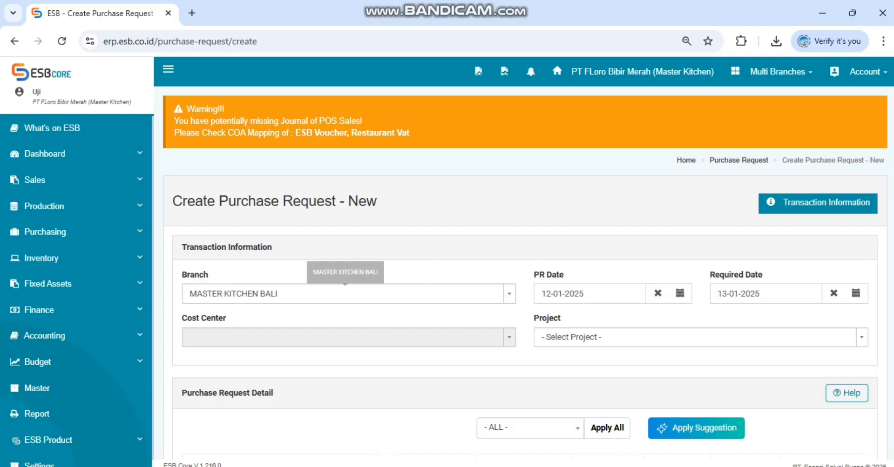
Step: Search the product list for "telur ayam neger" and choose TELUR AYAM NEGERI in KG for the first detail line
scroll(344, 294, down, 3)
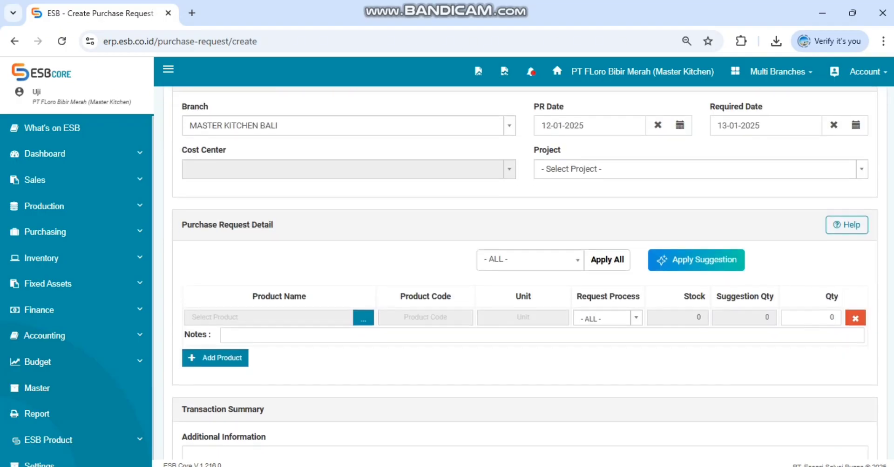
scroll(525, 276, up, 3)
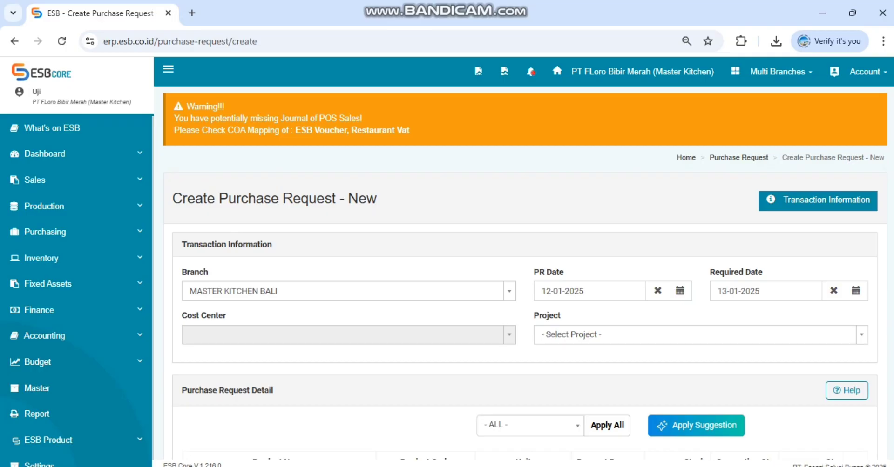
scroll(525, 272, down, 4)
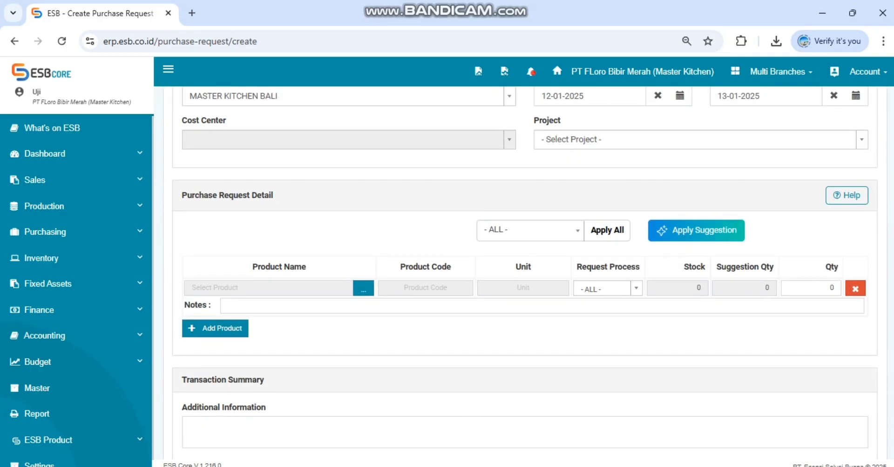
click(363, 289)
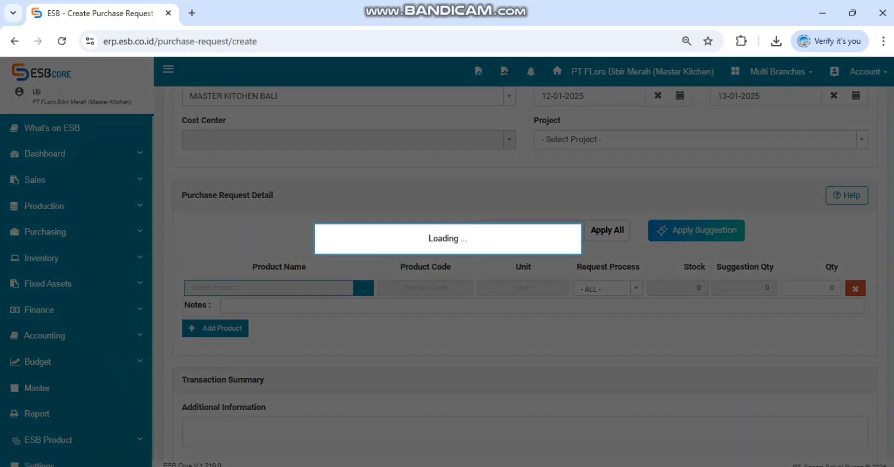
text(t)
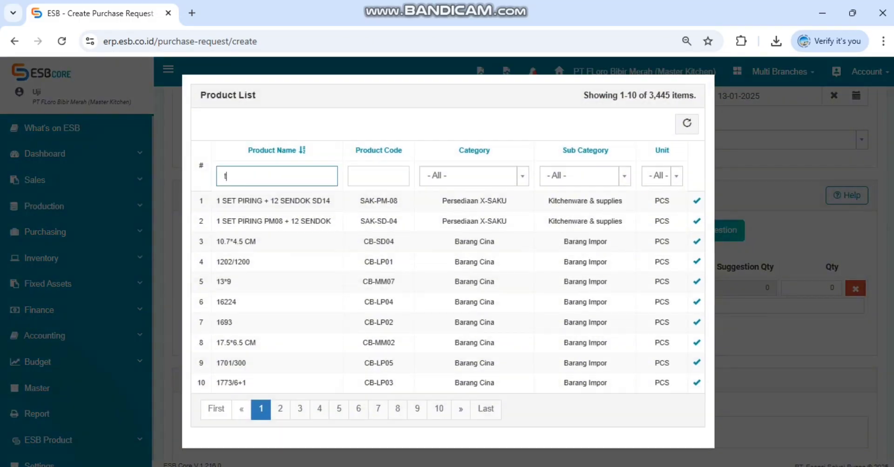
text(elur ayam n)
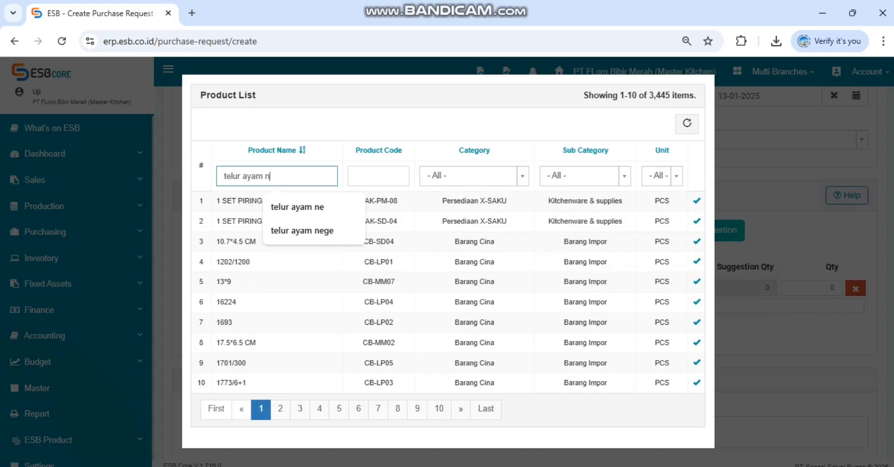
text(eger)
key(Return)
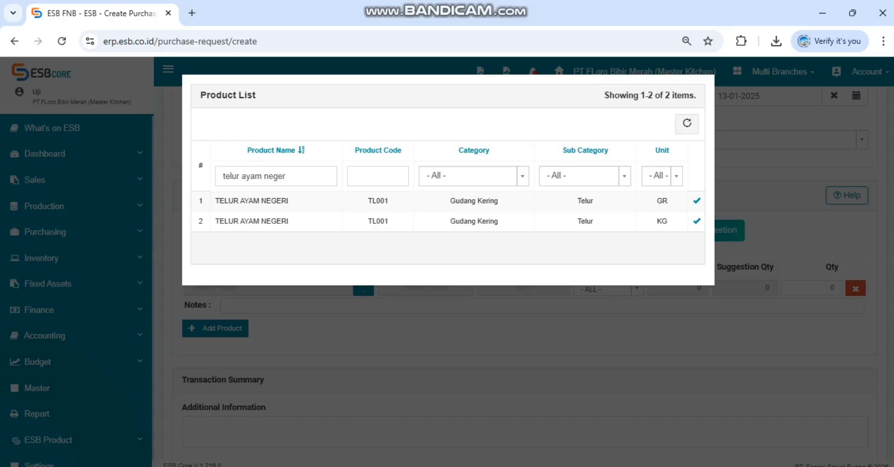
click(696, 221)
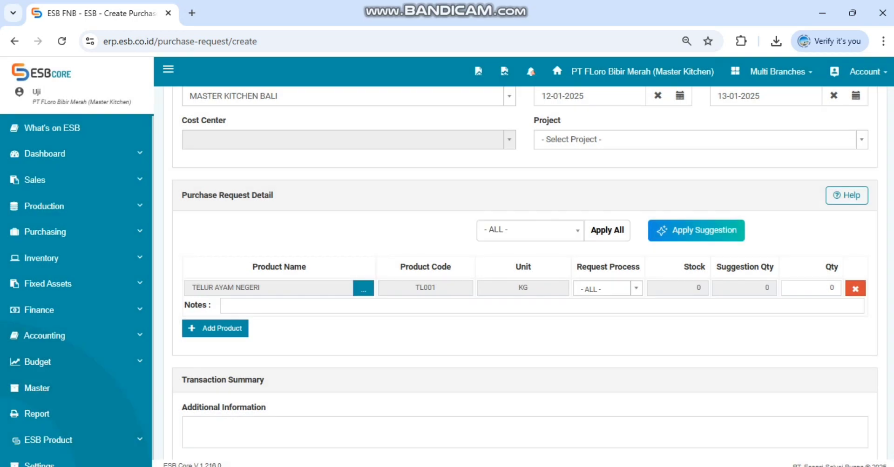
Step: Set the quantity of TELUR AYAM NEGERI to 150
double_click(824, 288)
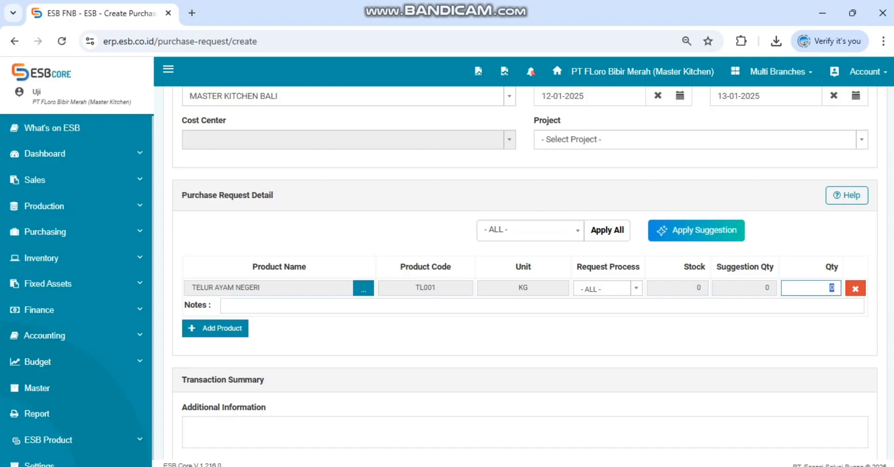
text(150)
Step: Add a second product line to the purchase request, searching for "telur puyuh" and choosing TELUR PUYUH in PCS
click(215, 328)
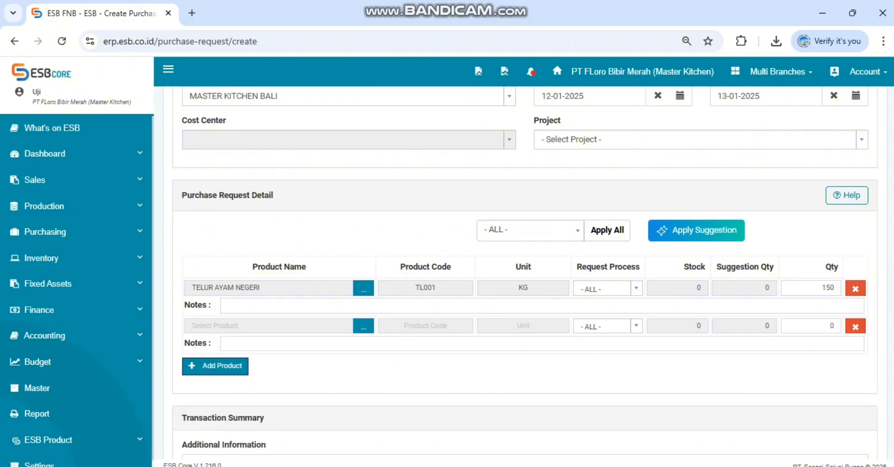
click(223, 327)
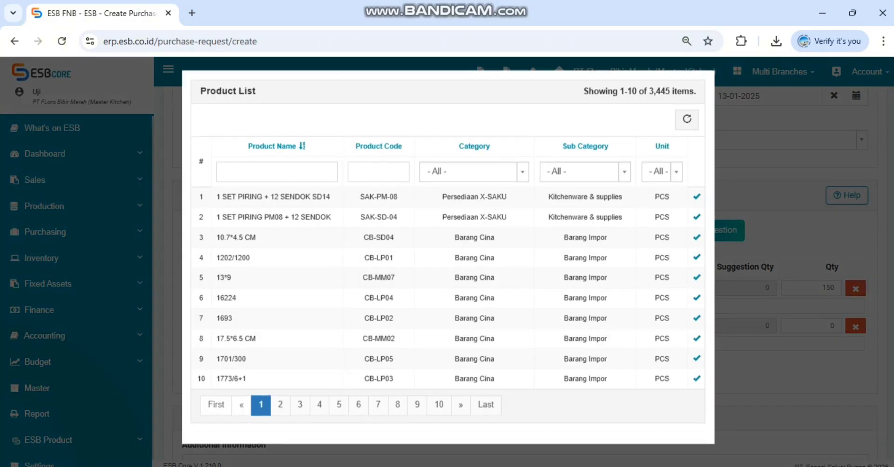
text(telur )
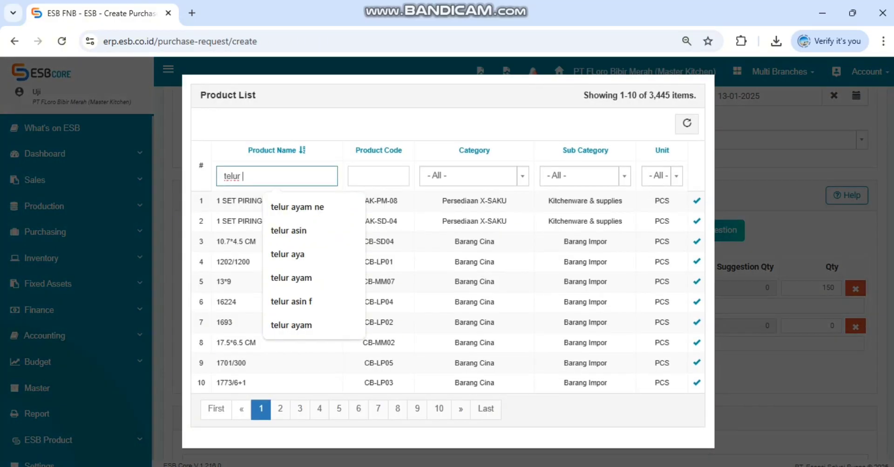
text(puyuh)
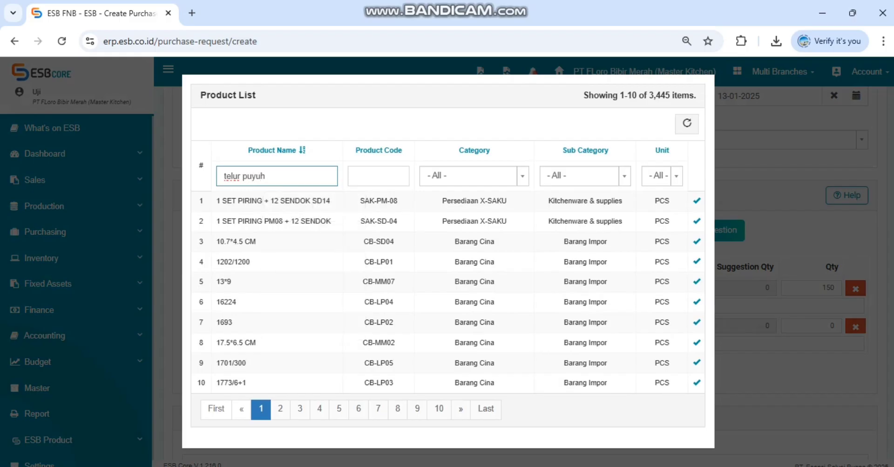
key(Return)
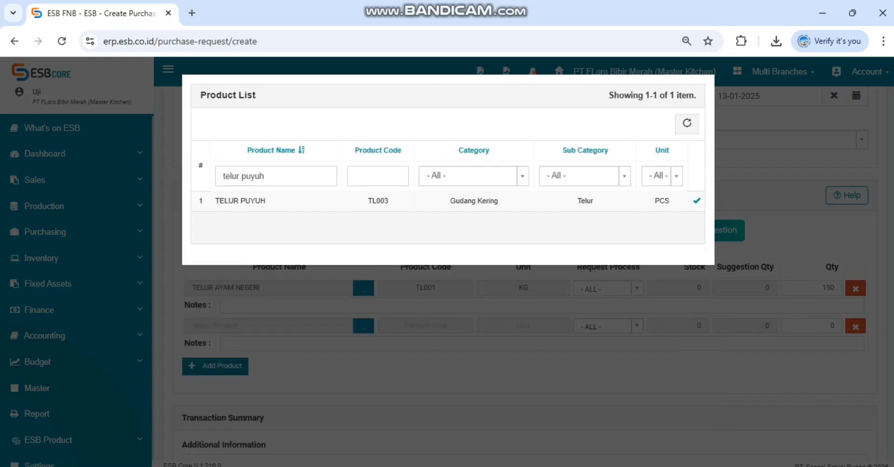
click(696, 201)
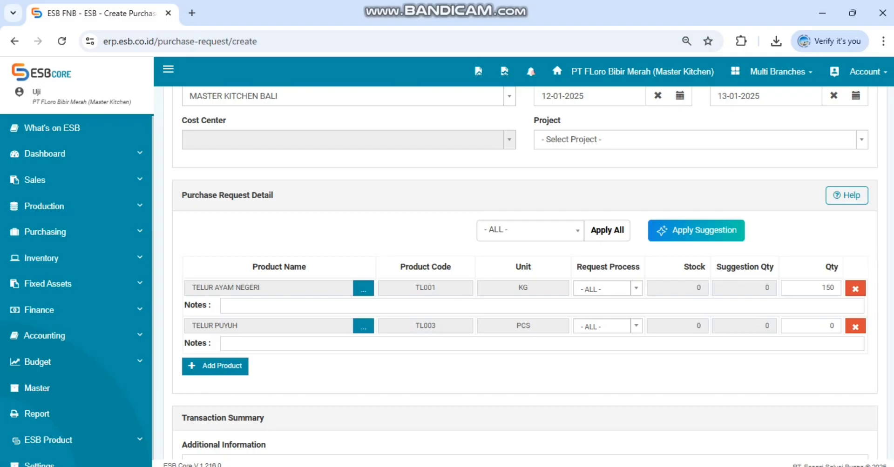
Step: Set the quantity of TELUR PUYUH to 900
click(821, 326)
text(900)
key(Tab)
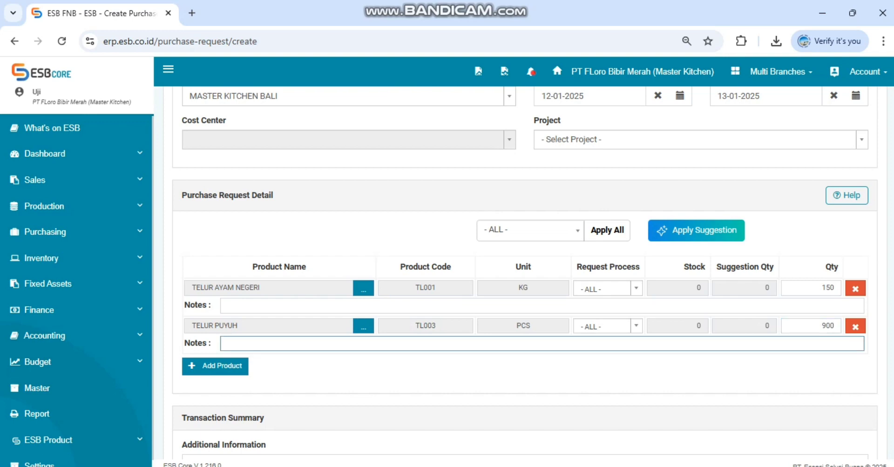
Step: Enter the note "-+ 10 kg" on the TELUR PUYUH line
text(10)
key(BackSpace)
key(BackSpace)
text(-+ 90)
key(BackSpace)
key(BackSpace)
text(10 kg)
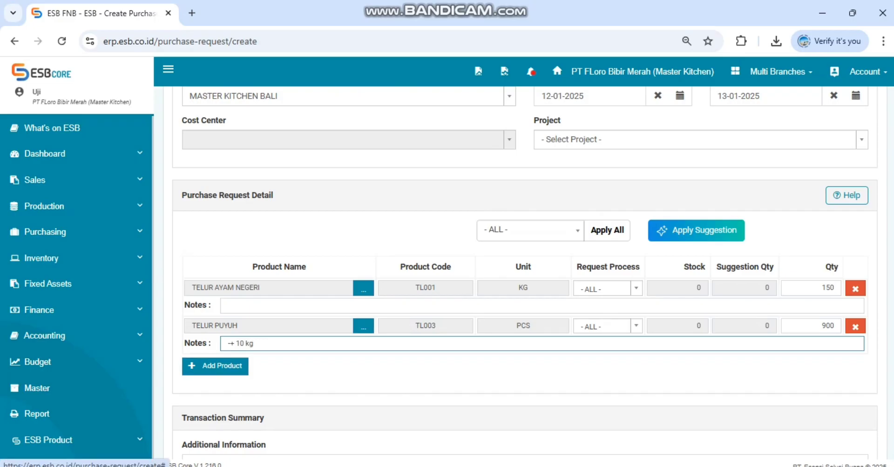
click(229, 306)
click(254, 344)
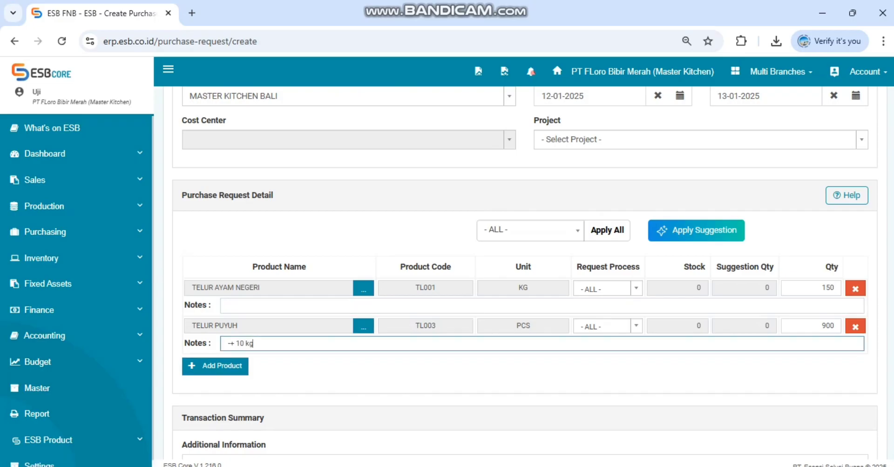
click(229, 306)
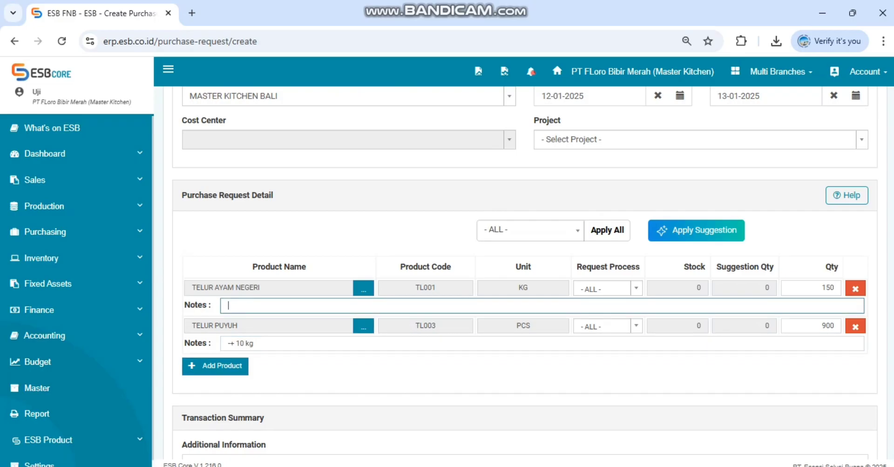
scroll(525, 270, down, 2)
scroll(525, 270, up, 1)
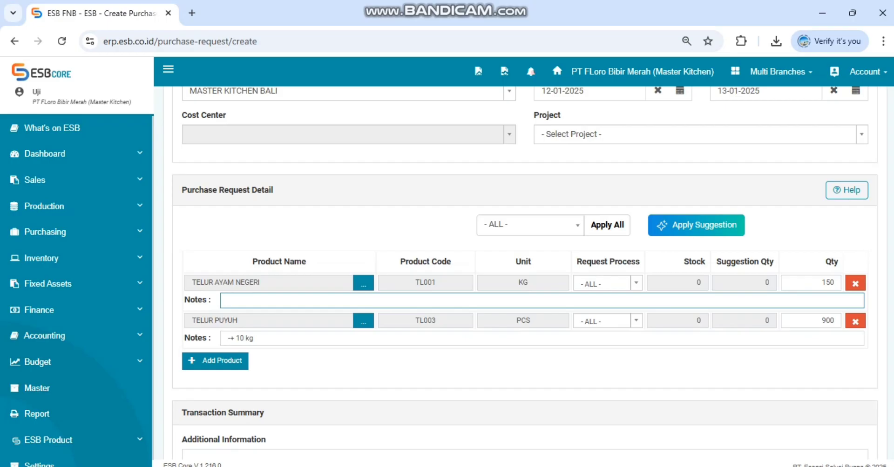
click(253, 339)
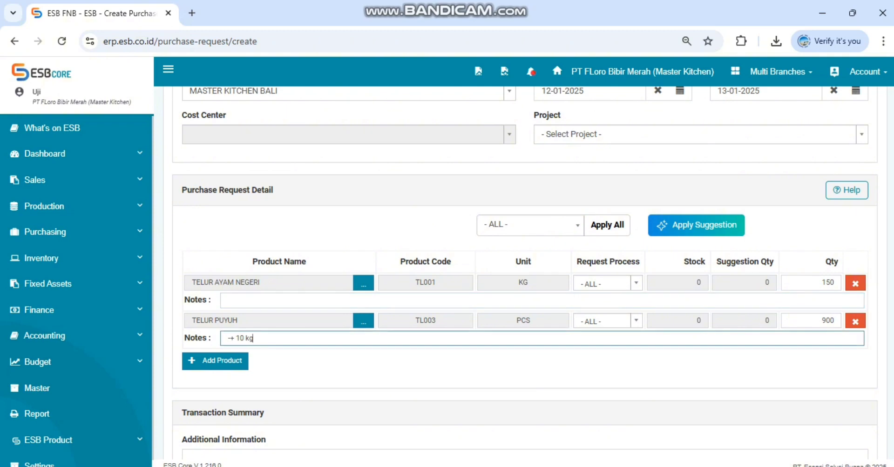
Step: Enter "UNTUK KITCHEN (TEST)" as the additional information and save the purchase request
scroll(524, 261, down, 2)
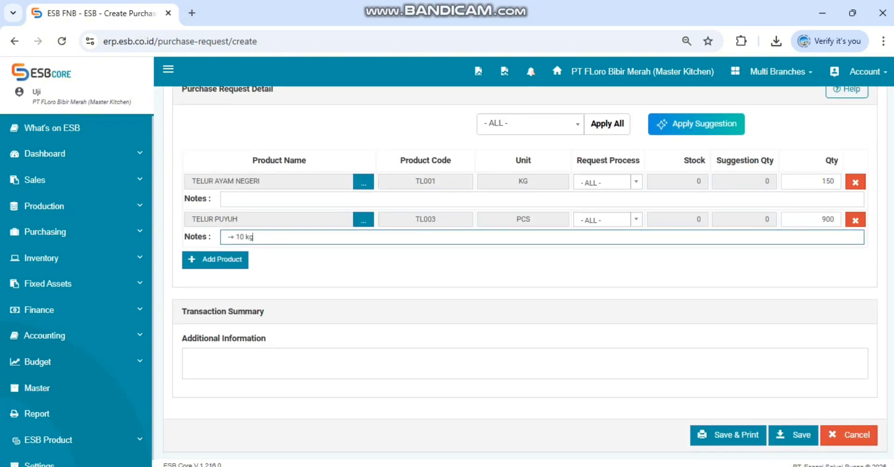
click(190, 358)
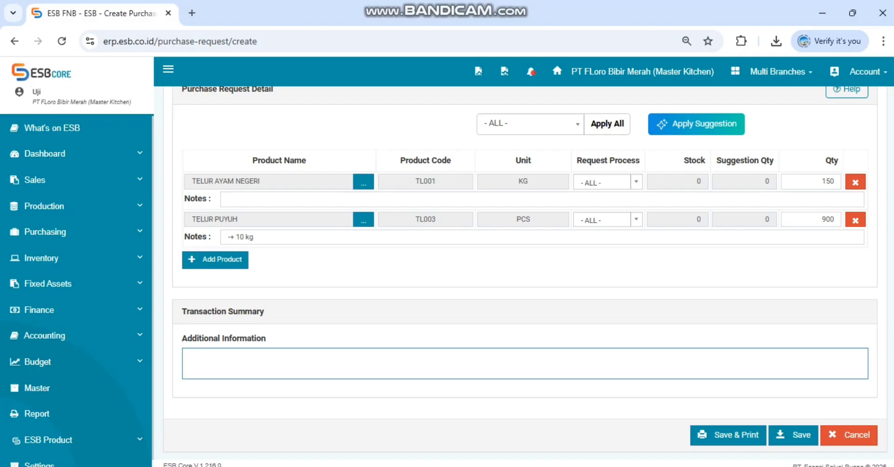
key(Caps_Lock)
text(K)
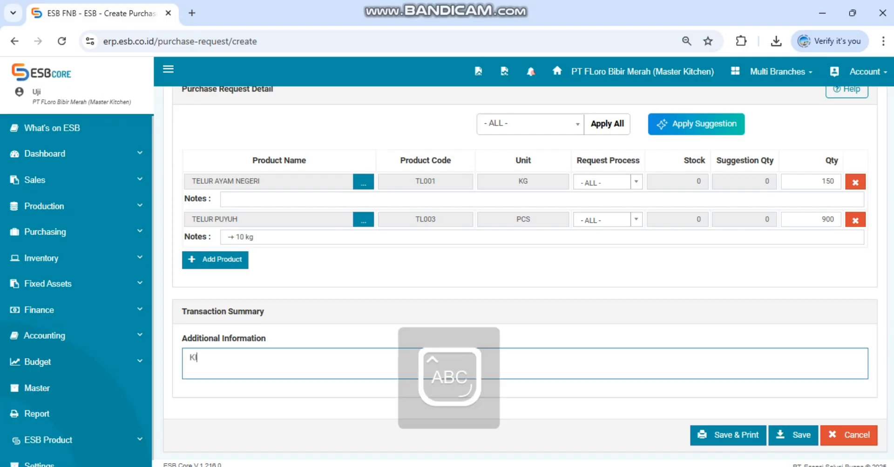
key(BackSpace)
text(UNTUK)
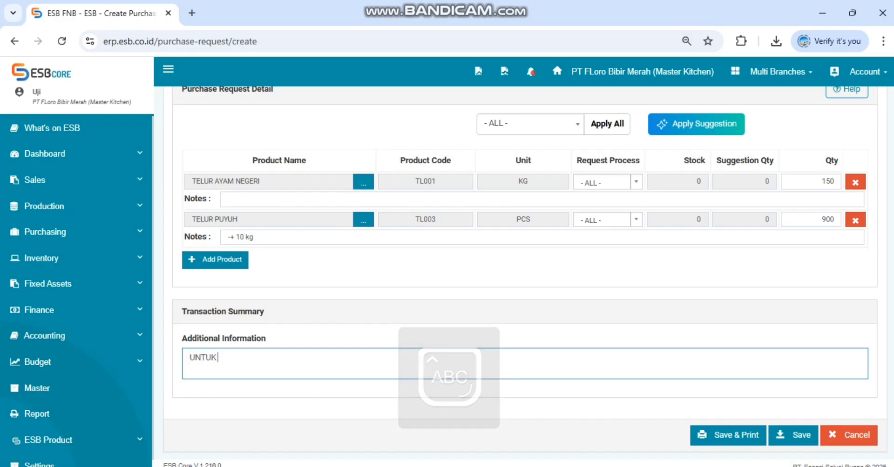
text( KITCHEN)
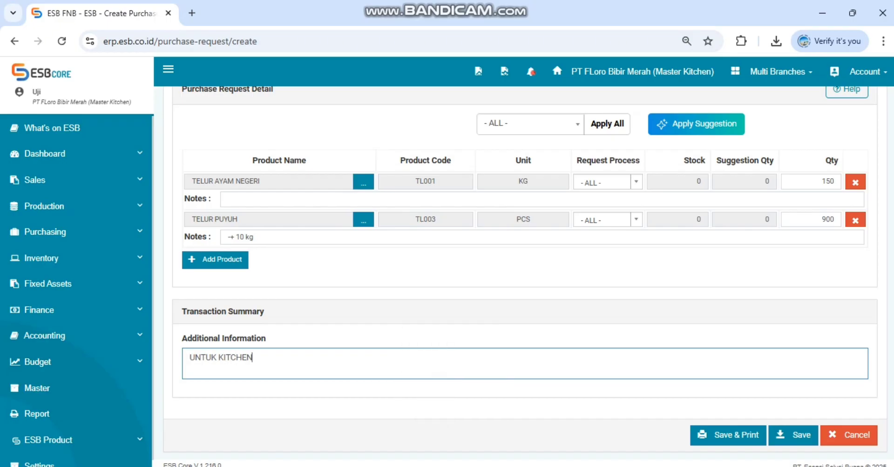
text( (TEST))
scroll(525, 275, up, 3)
scroll(525, 275, down, 3)
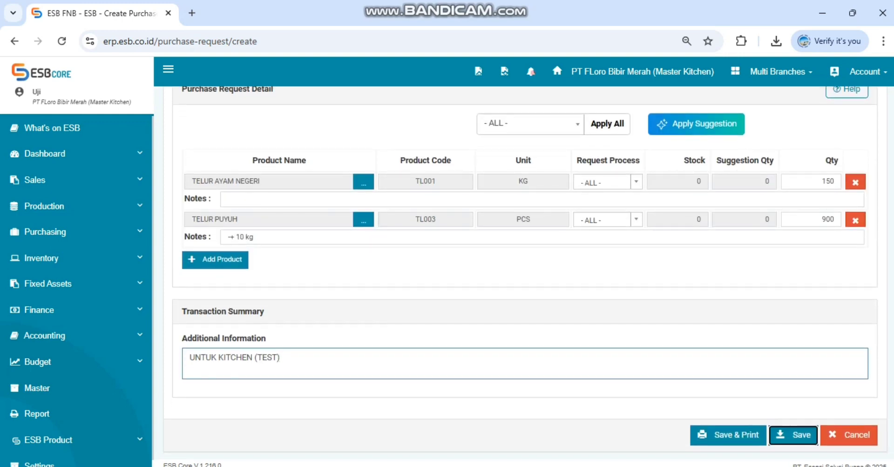
click(793, 435)
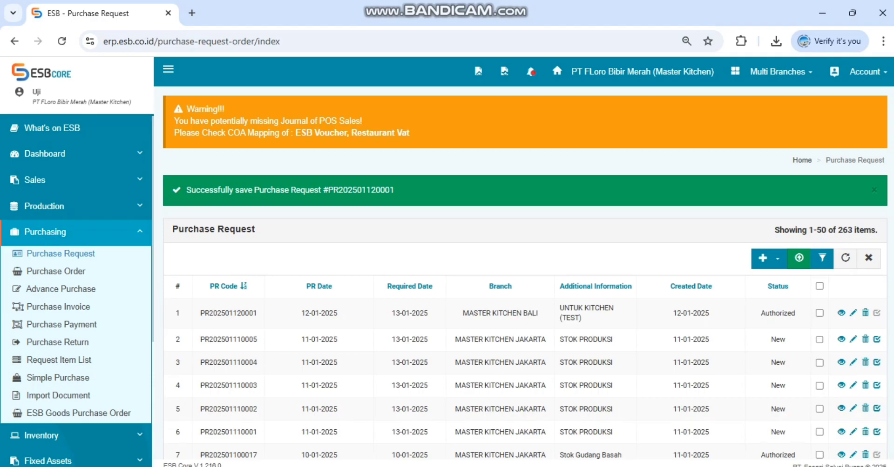
Step: Copy the new purchase request's number from the save confirmation message
double_click(361, 190)
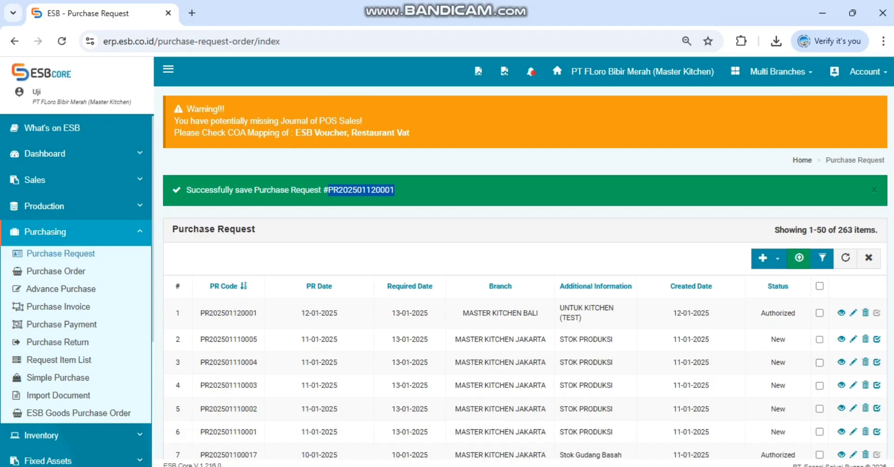
click(372, 190)
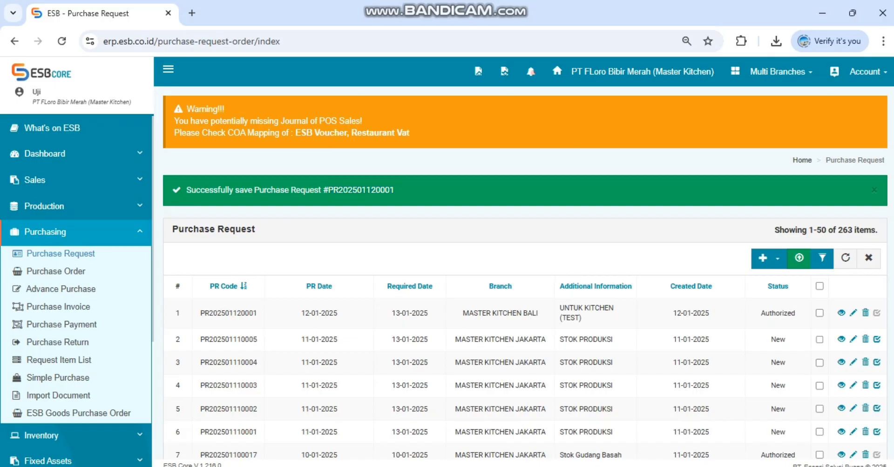
drag(328, 190, 395, 190)
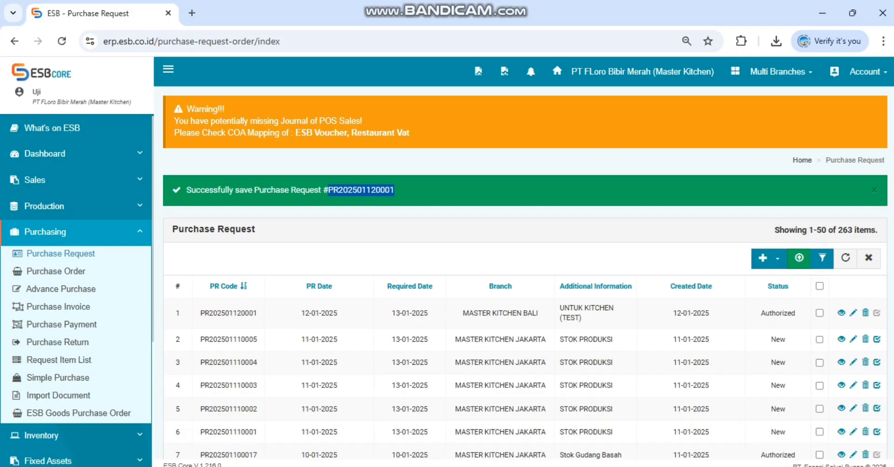
right_click(385, 190)
click(406, 208)
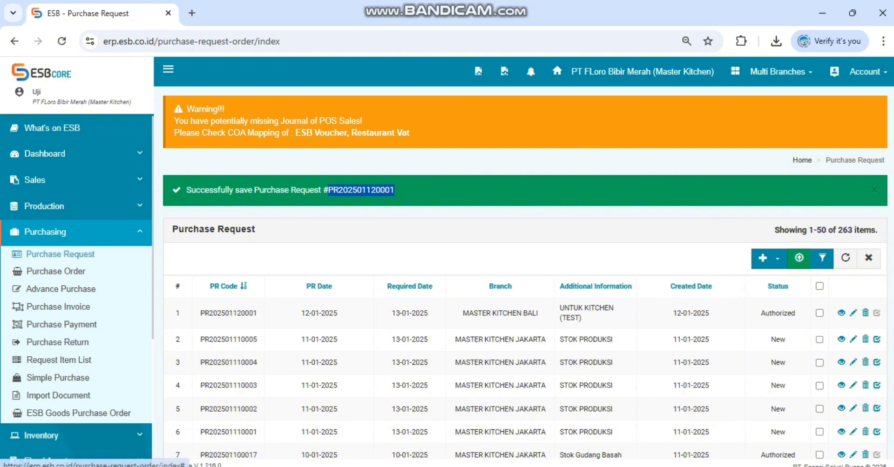
Step: Open the Purchase Order list under Purchasing and start a new purchase of the regular Purchase type
click(74, 232)
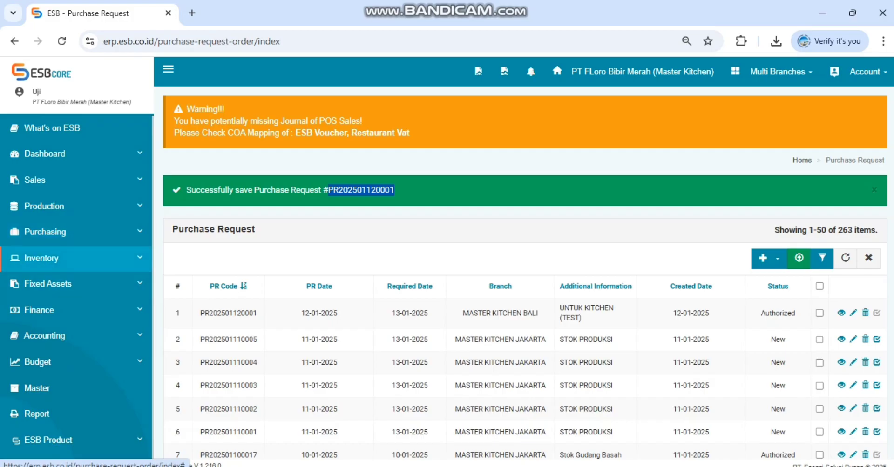
click(74, 232)
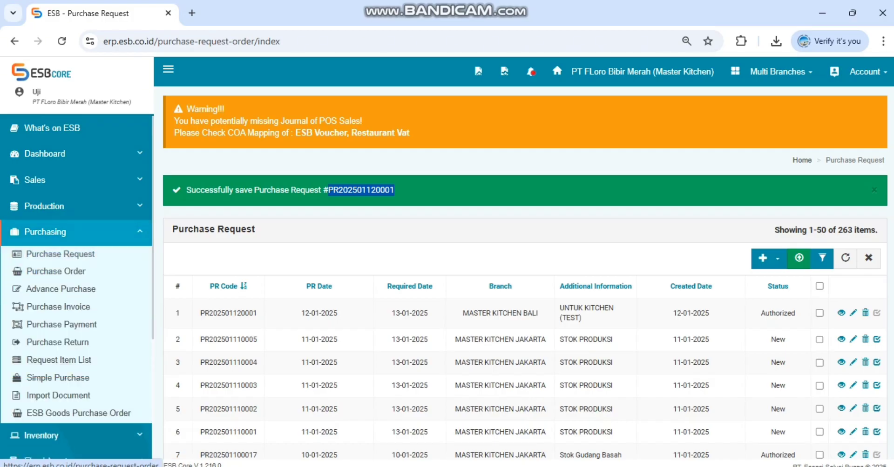
click(55, 271)
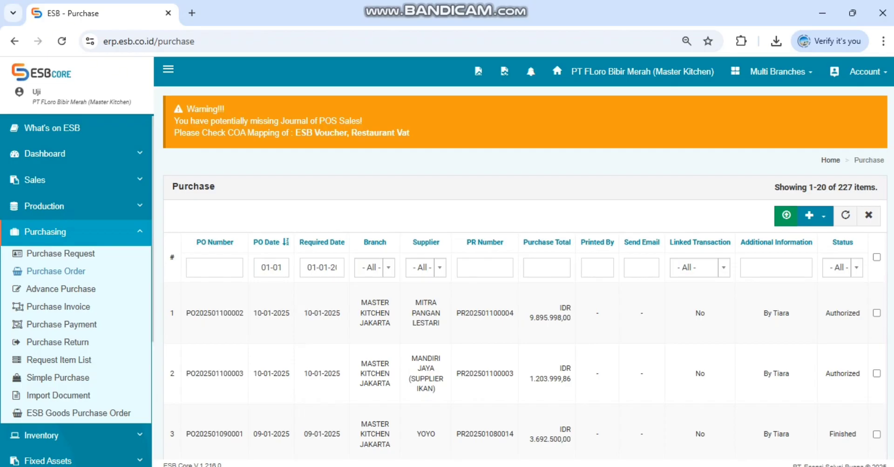
click(815, 216)
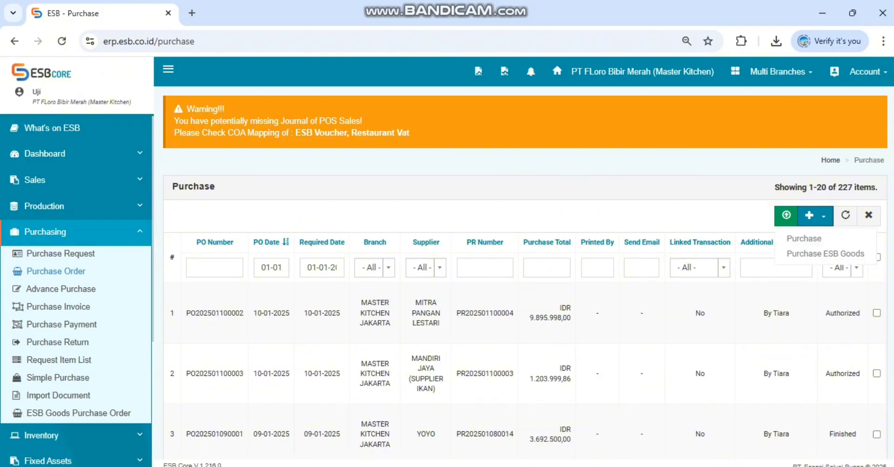
scroll(525, 279, down, 3)
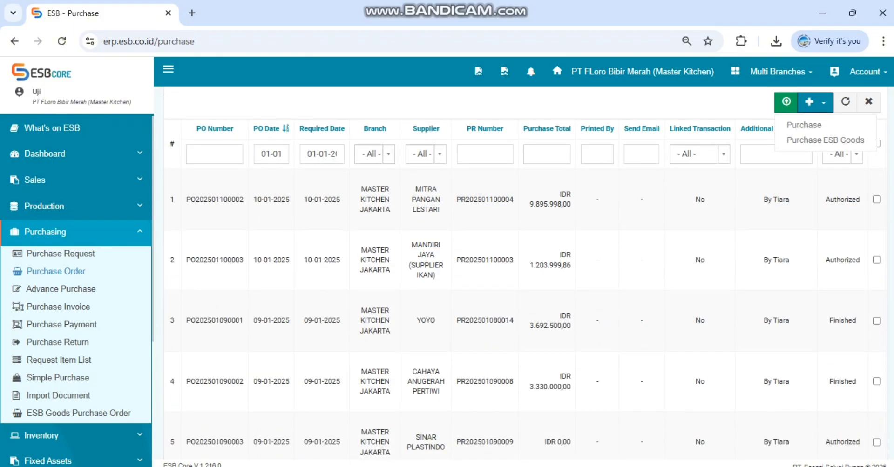
scroll(525, 280, down, 3)
scroll(525, 279, up, 6)
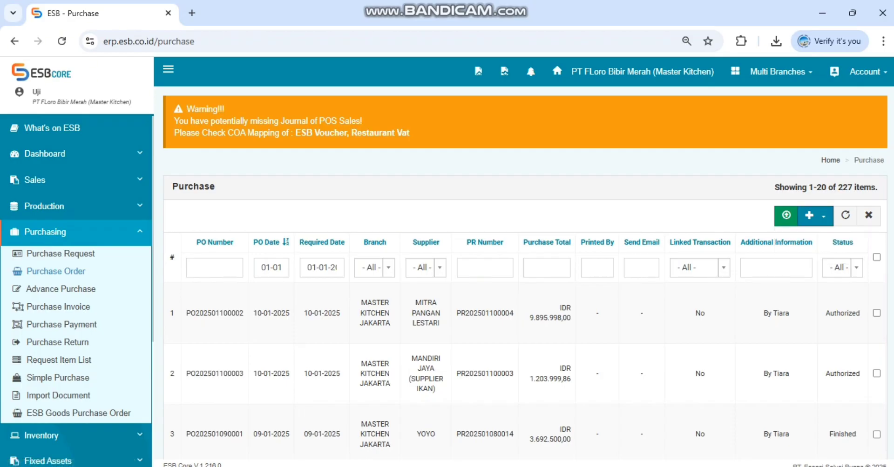
click(804, 239)
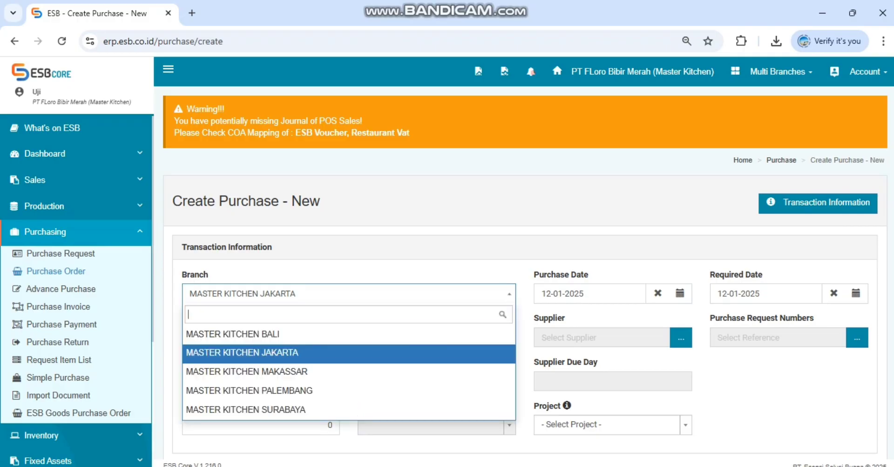
Step: Set the new purchase order's branch to MASTER KITCHEN BALI
key(Up)
key(Down)
key(Down)
key(Up)
key(Up)
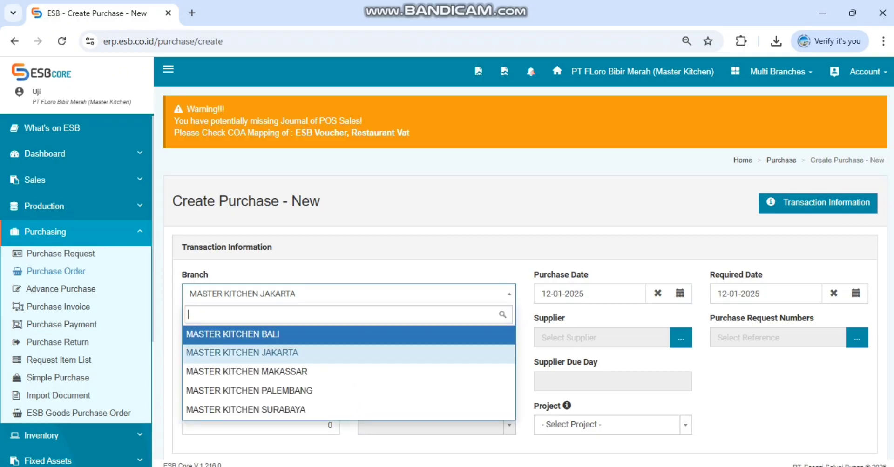
key(Return)
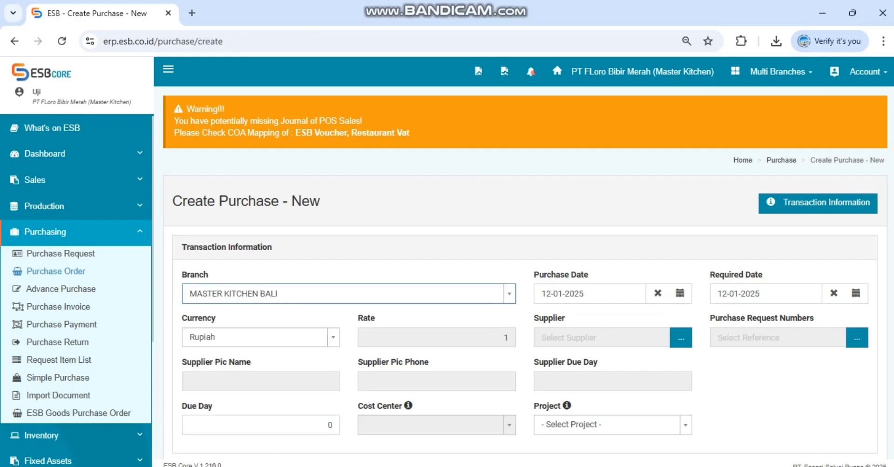
Step: Set the purchase order's required date to 13-01-2025
scroll(525, 273, down, 3)
scroll(525, 273, up, 3)
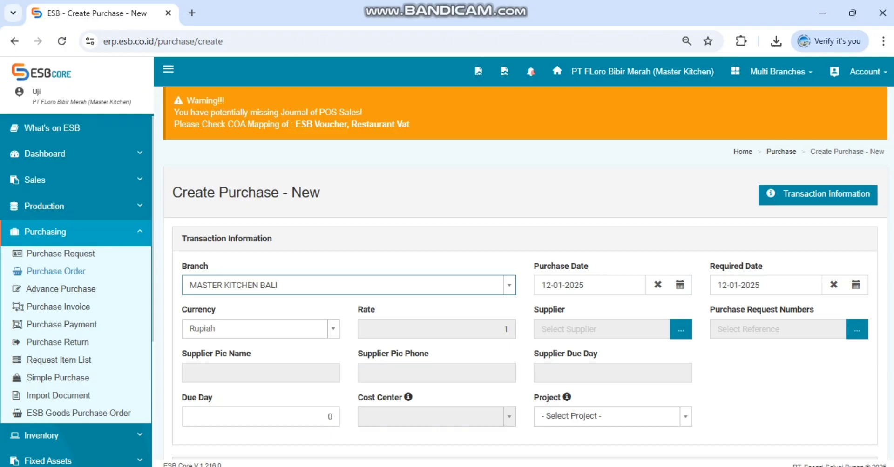
click(764, 285)
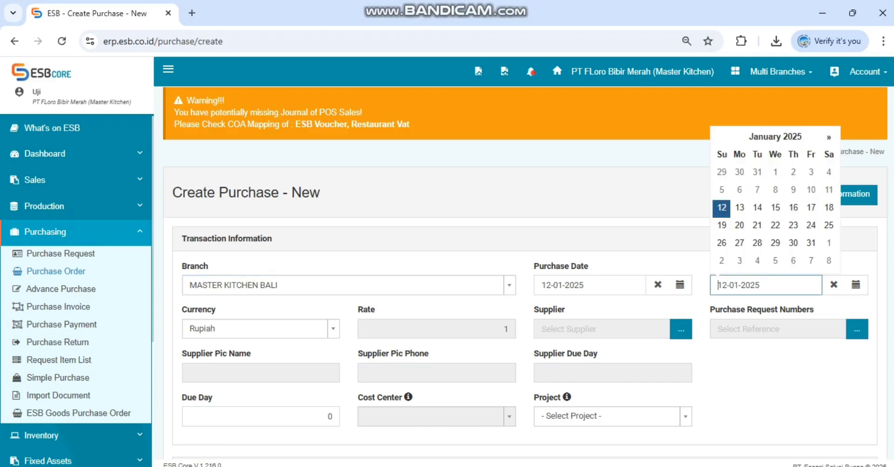
click(738, 206)
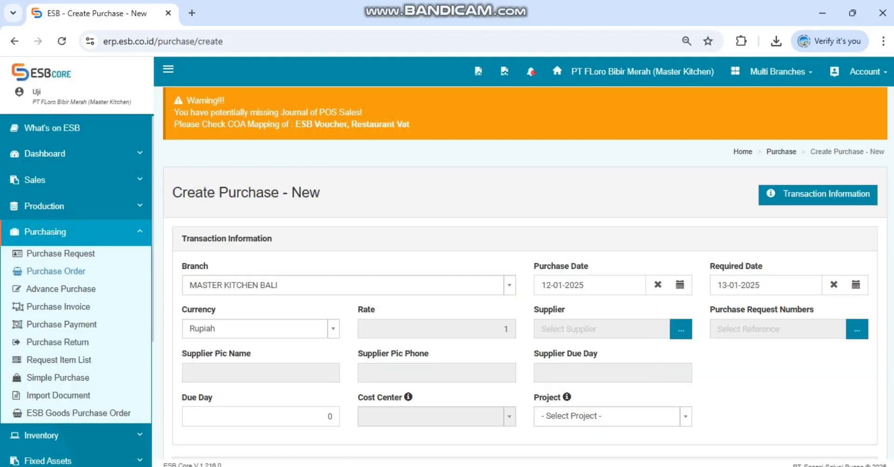
Step: Set the purchase order's supplier to PASAR by filtering the supplier list on that name
scroll(525, 274, down, 2)
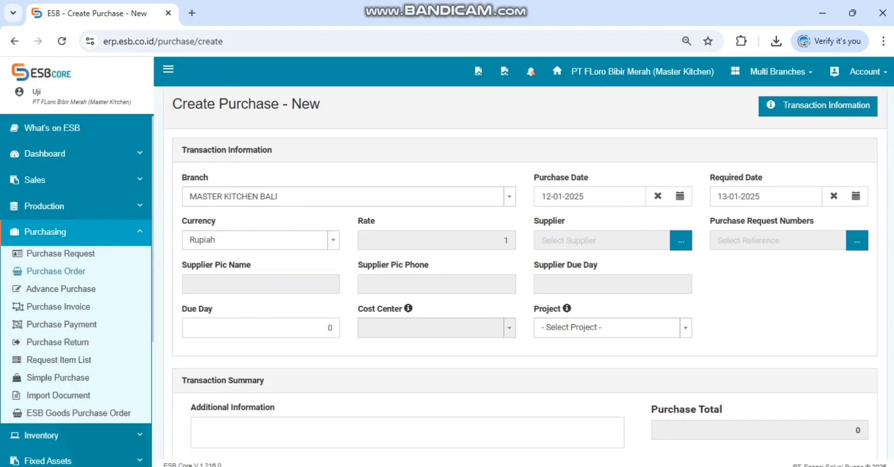
click(614, 241)
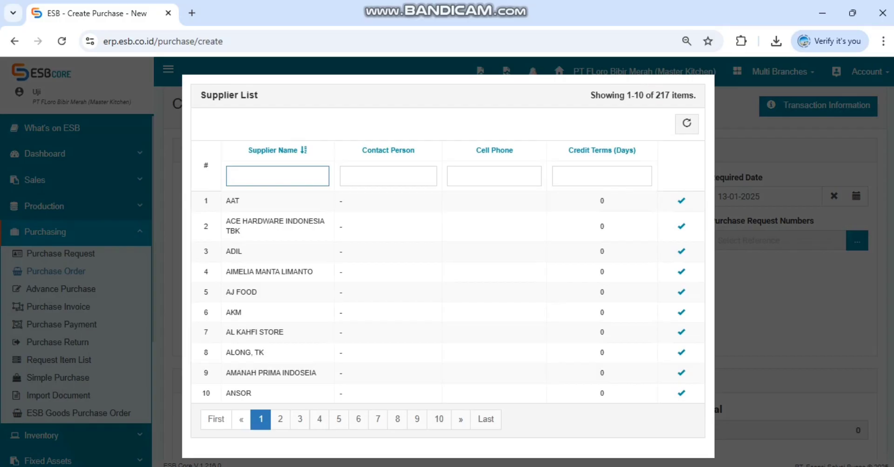
text(PAS)
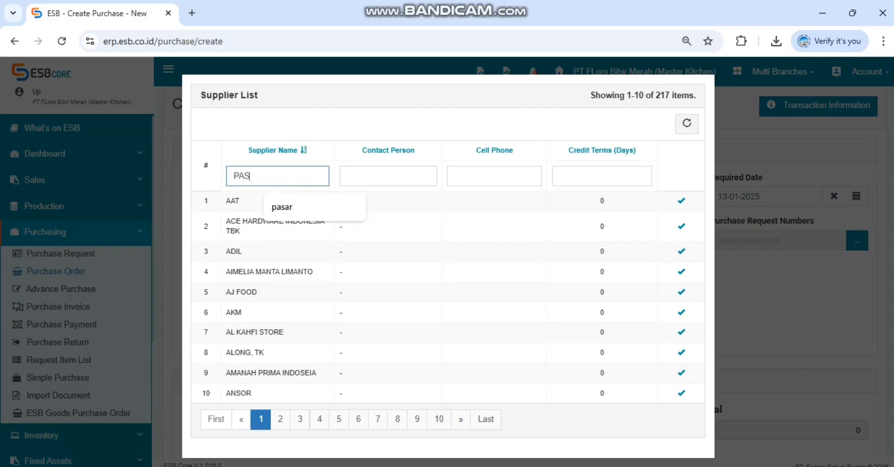
text(AR)
key(Return)
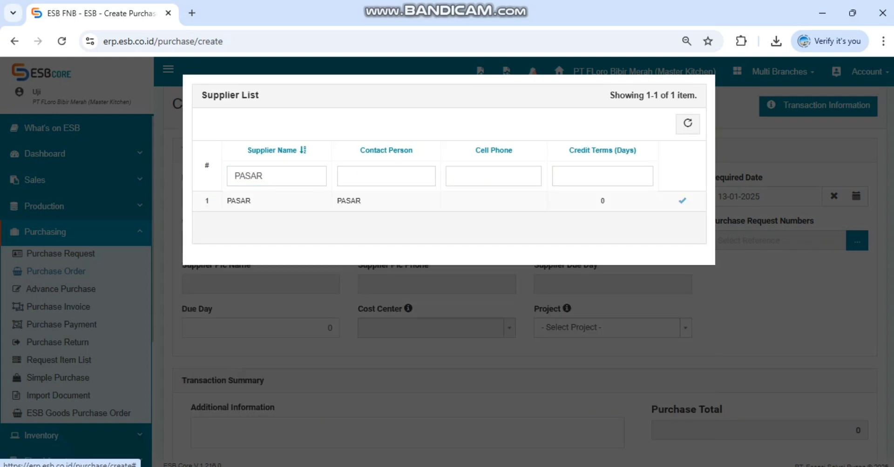
click(681, 201)
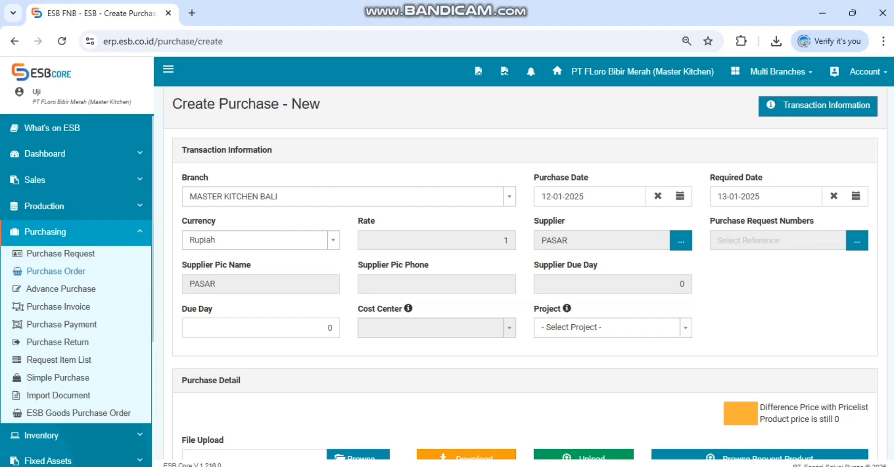
Step: Open the purchase request references and examine the listed requests' codes, required dates, notes and statuses
click(777, 241)
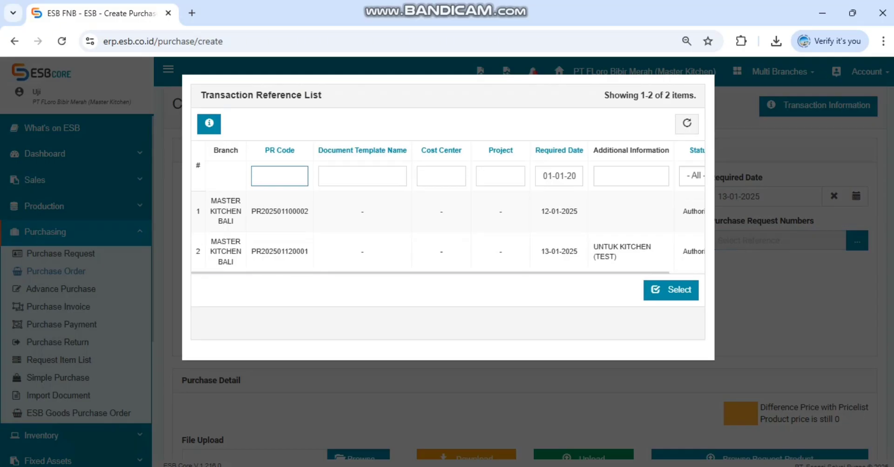
drag(536, 252, 670, 275)
drag(536, 252, 670, 275)
click(624, 254)
drag(335, 212, 671, 274)
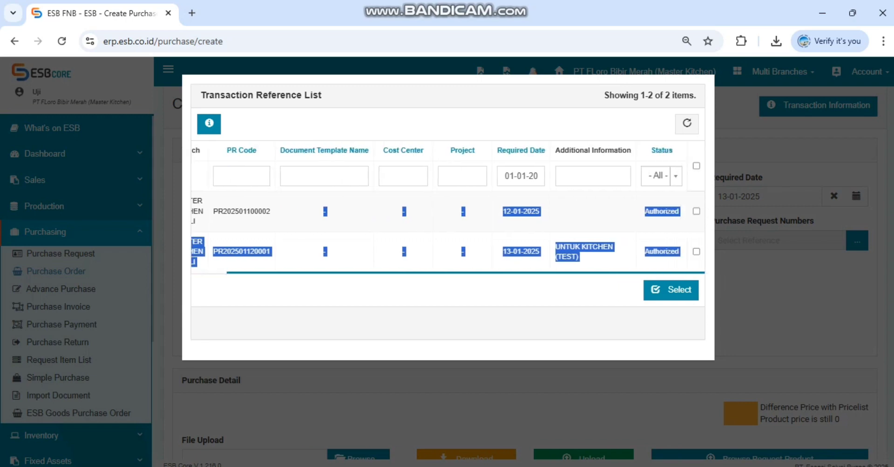
drag(430, 272, 465, 273)
drag(466, 273, 430, 273)
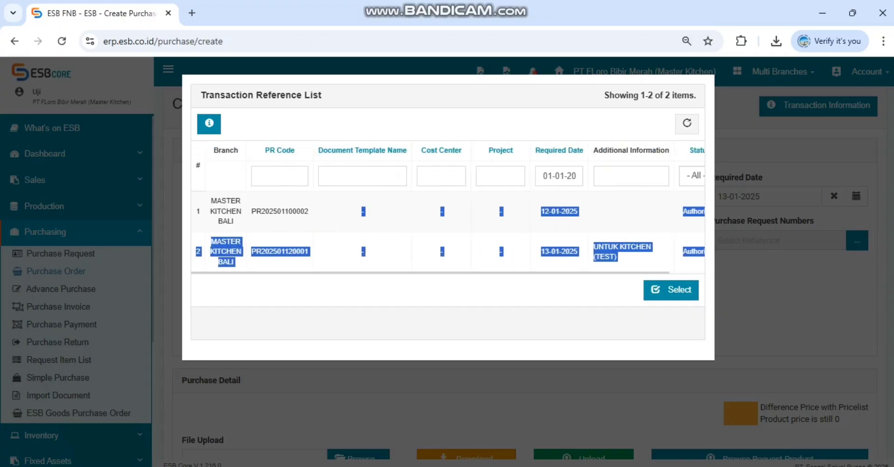
click(279, 176)
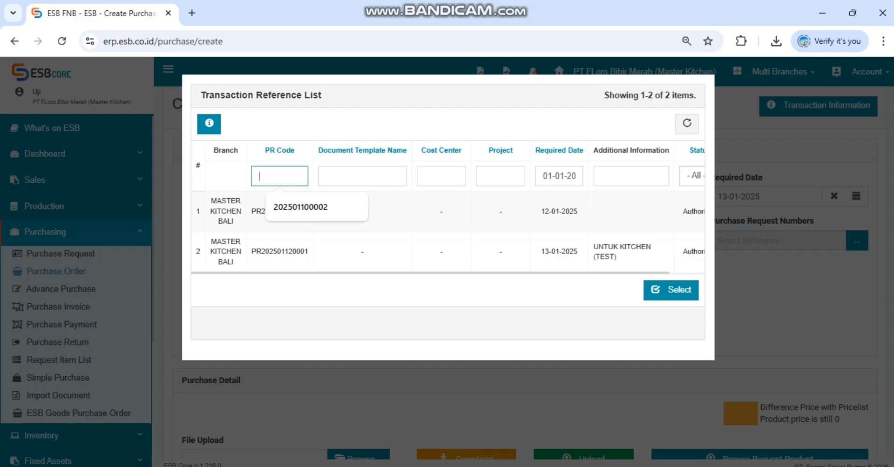
right_click(261, 168)
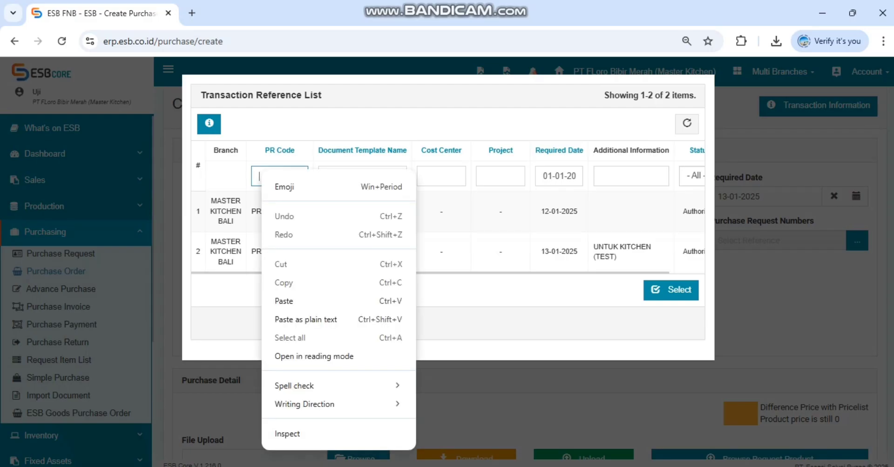
click(284, 301)
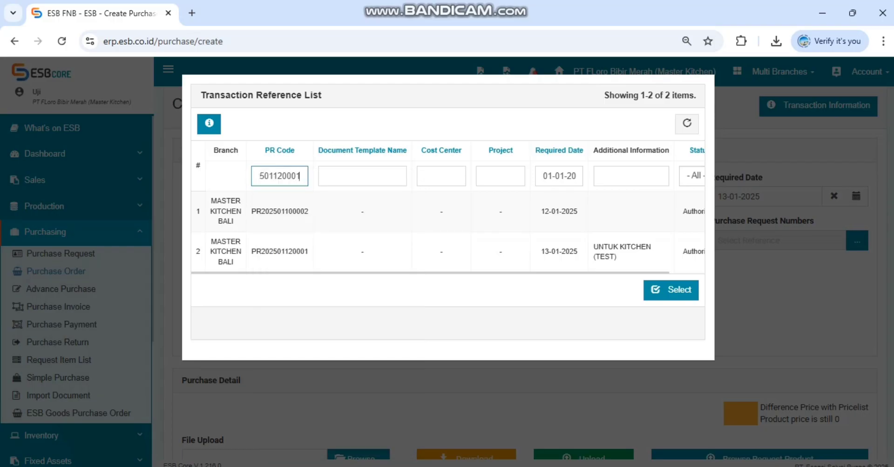
key(ctrl+a)
key(BackSpace)
text(501120001)
key(Return)
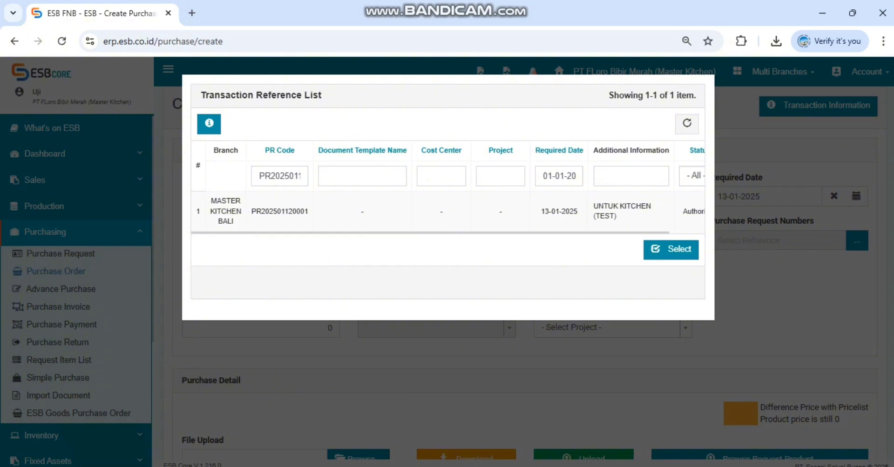
drag(512, 233, 554, 233)
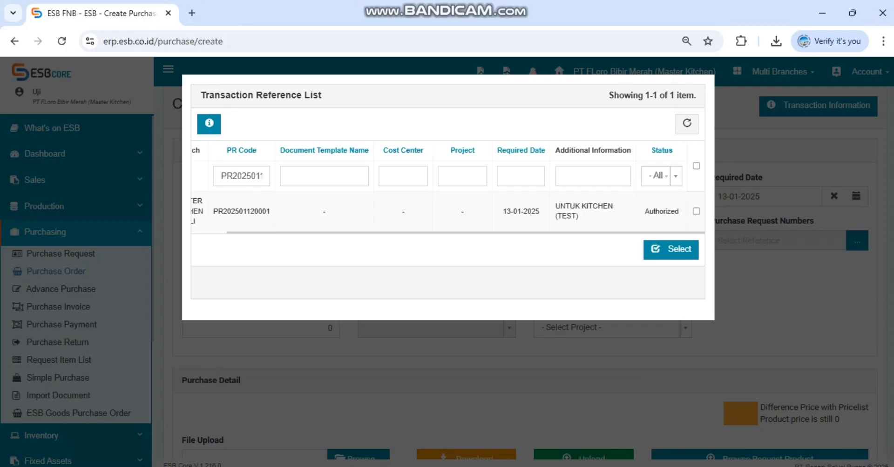
click(520, 176)
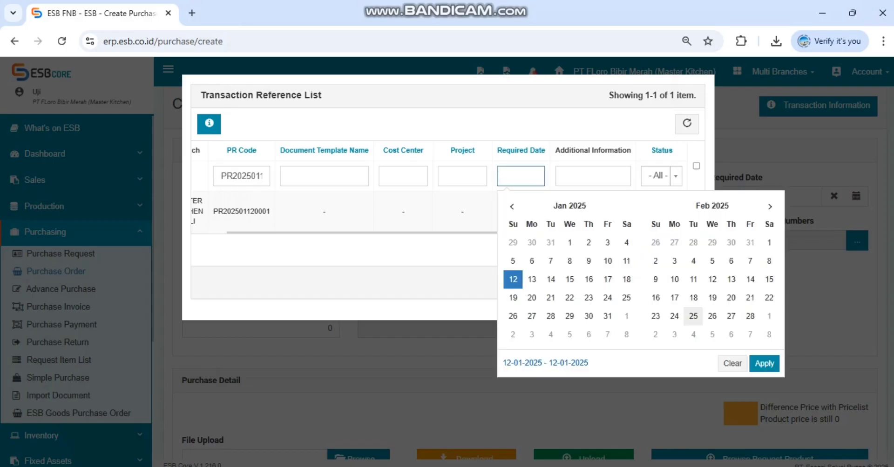
click(732, 364)
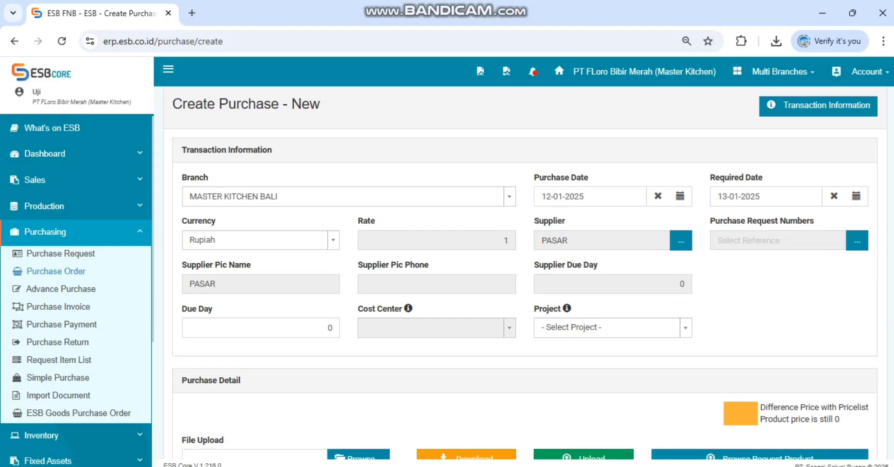
Step: Link the newly created purchase request to the order, filtering the references by its copied PR code
click(856, 240)
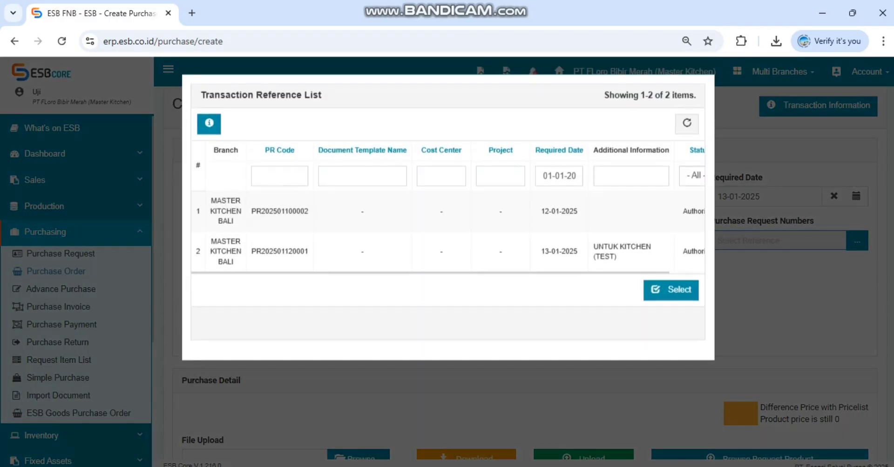
click(280, 176)
key(ctrl+v)
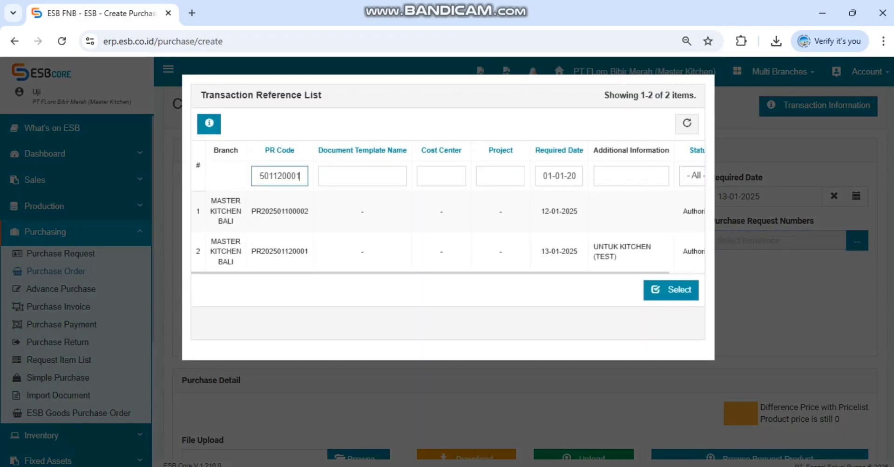
key(Return)
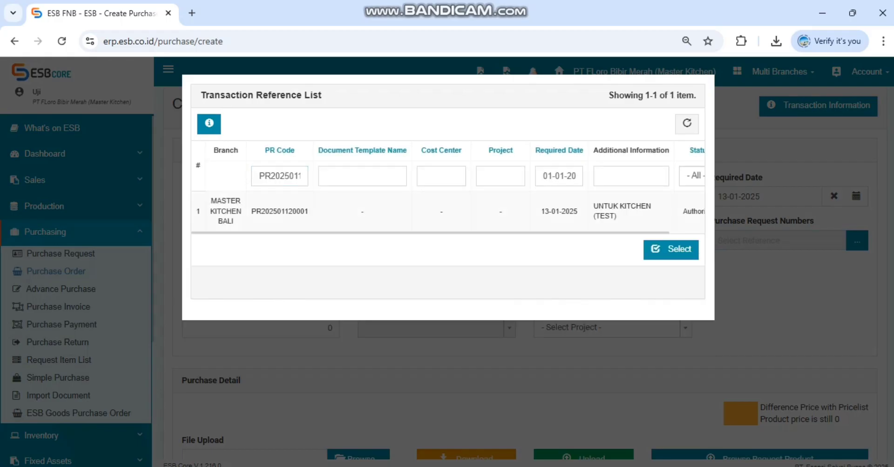
drag(465, 232, 505, 232)
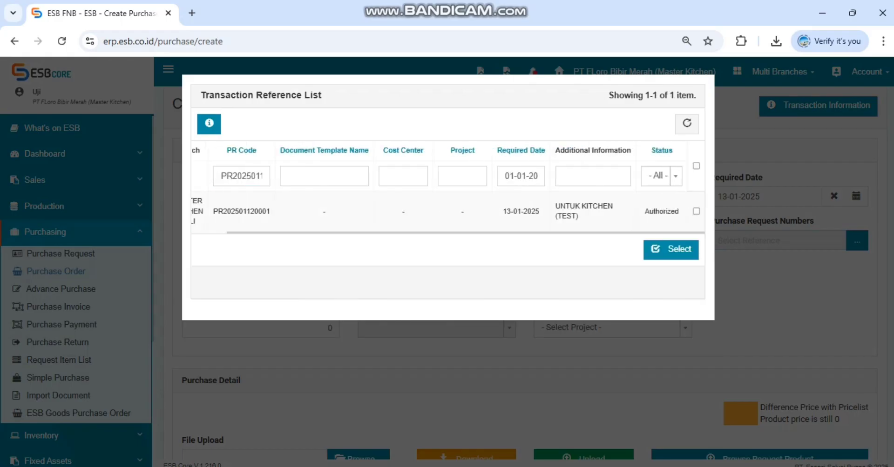
click(696, 212)
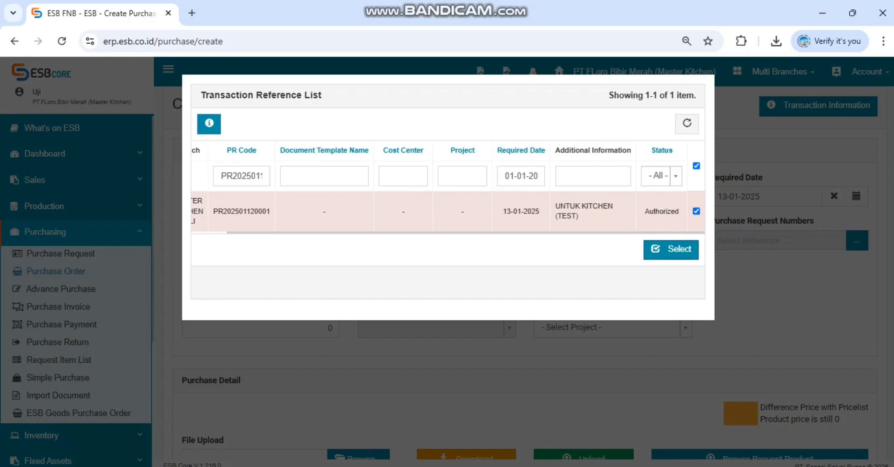
click(670, 249)
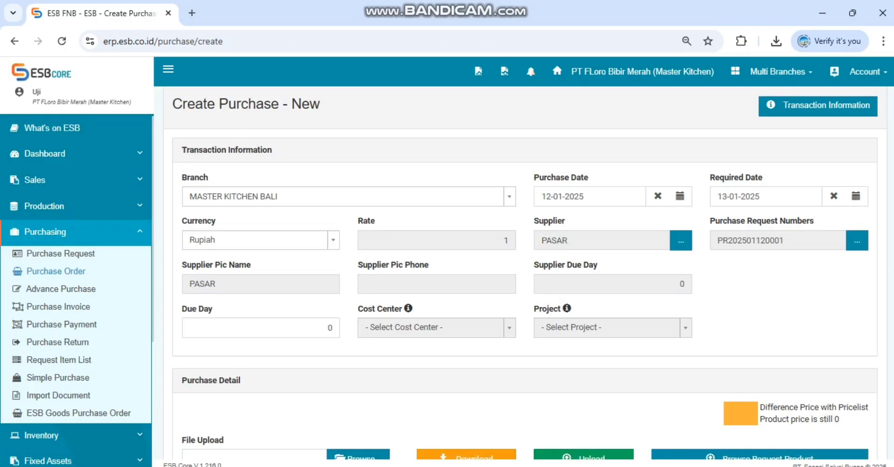
Step: Add both requested products, TELUR AYAM NEGERI and TELUR PUYUH, from the linked request to the purchase detail
scroll(525, 274, down, 1)
scroll(525, 275, down, 2)
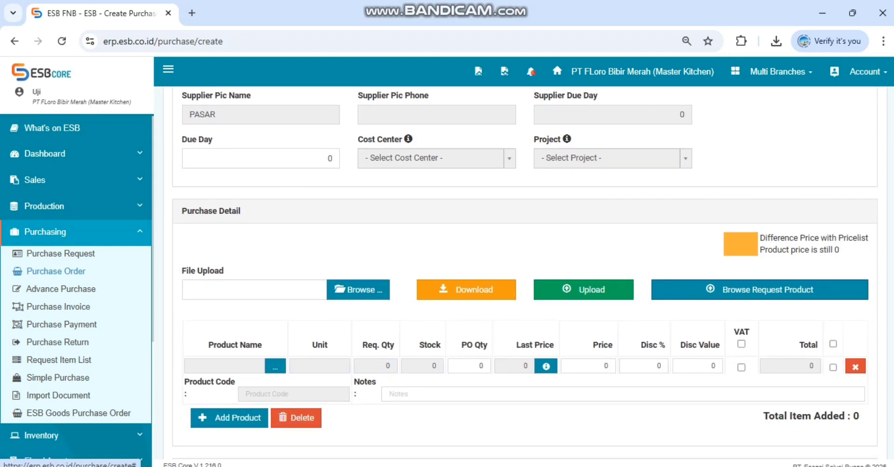
click(759, 290)
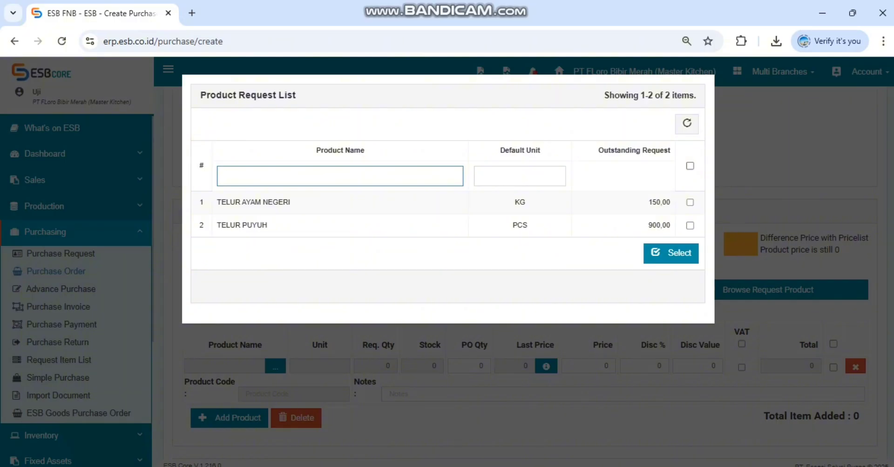
click(690, 166)
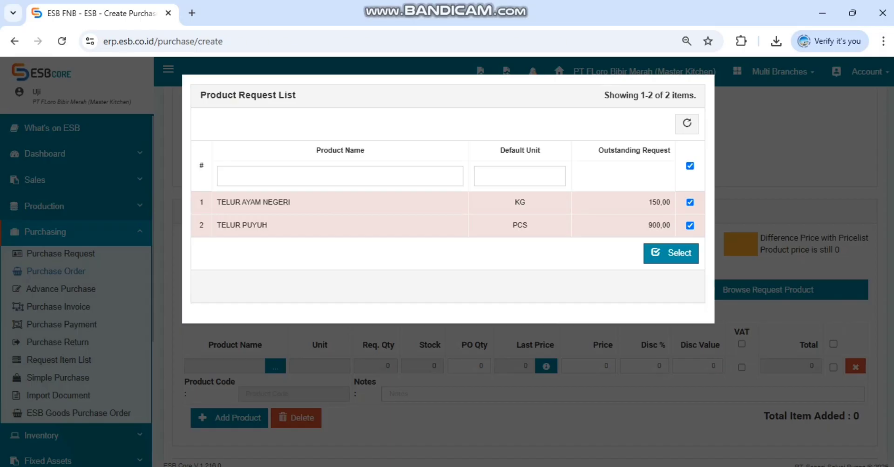
click(671, 253)
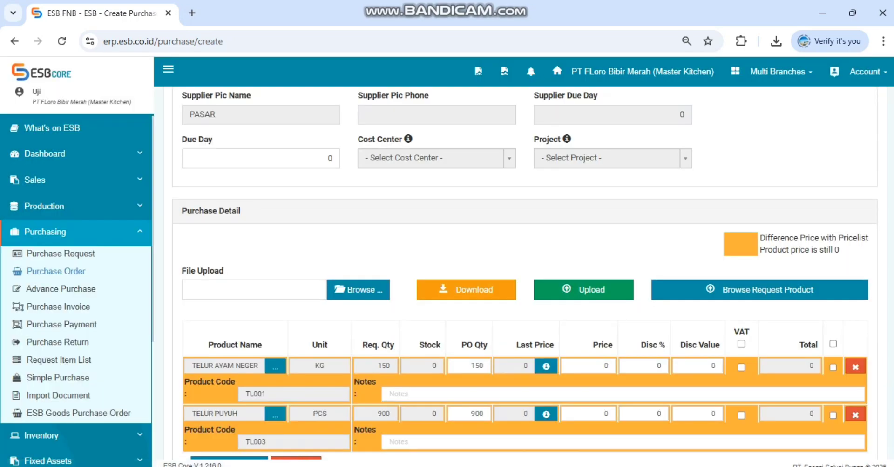
Step: Set the purchase prices to 32.000 for TELUR AYAM NEGERI and 300 for TELUR PUYUH
scroll(523, 274, up, 5)
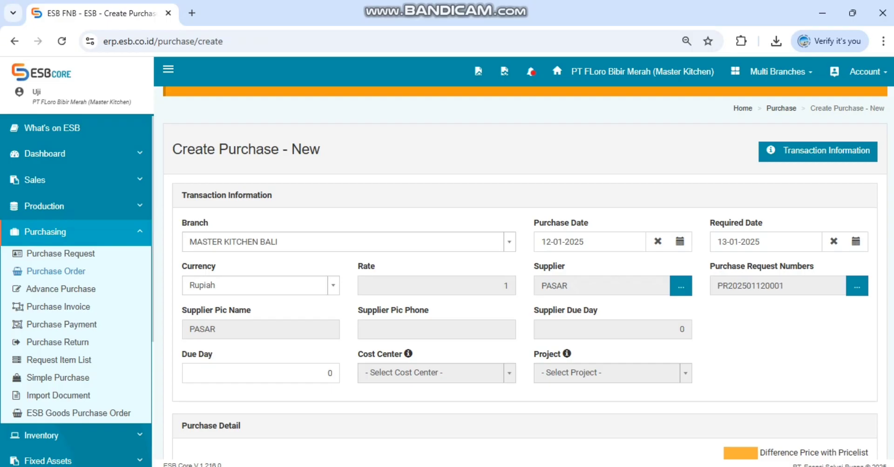
scroll(525, 275, down, 1)
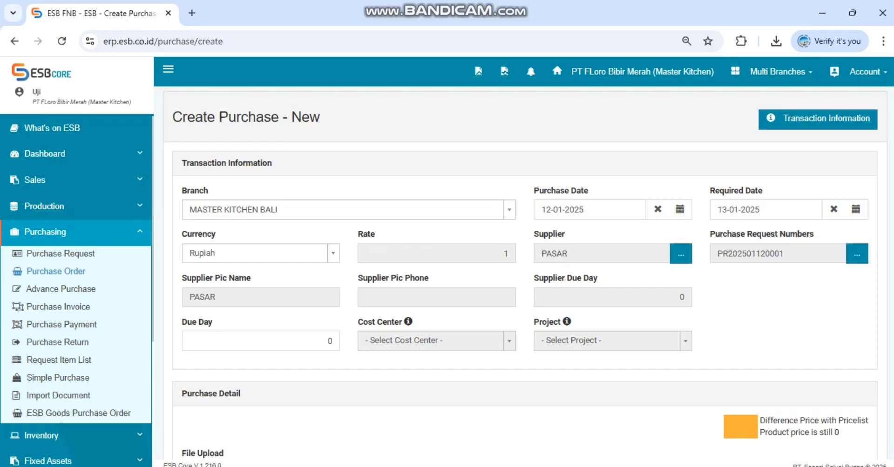
scroll(525, 276, down, 8)
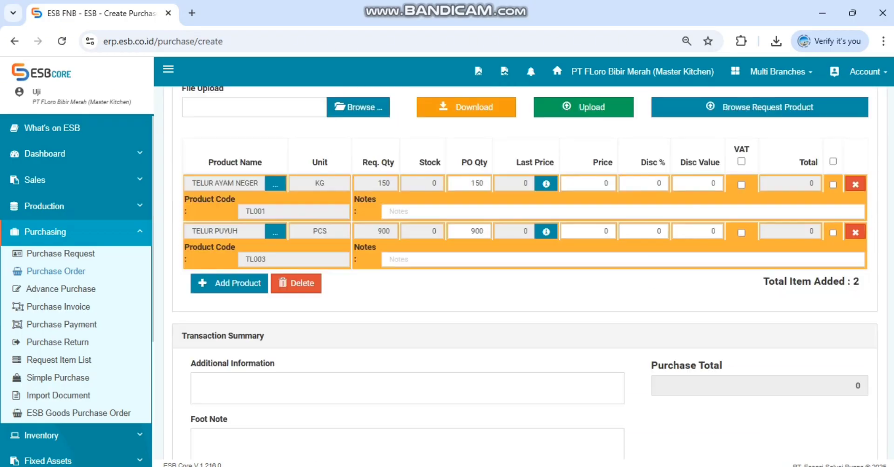
scroll(525, 275, up, 2)
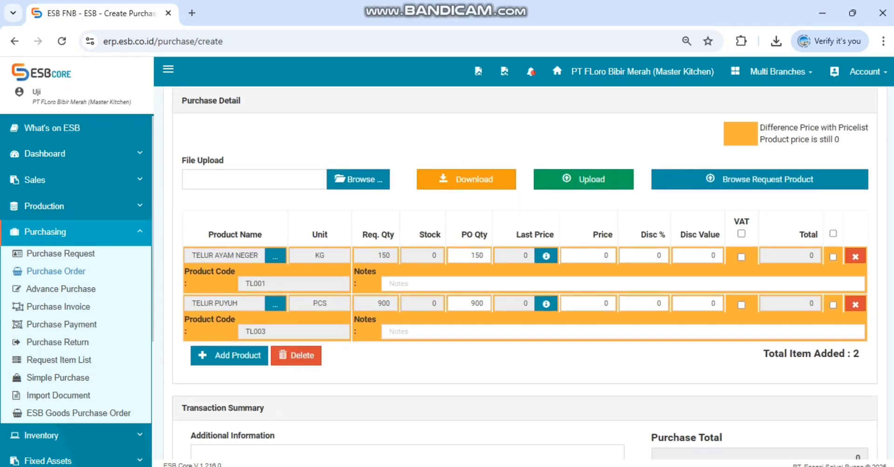
click(470, 256)
click(471, 256)
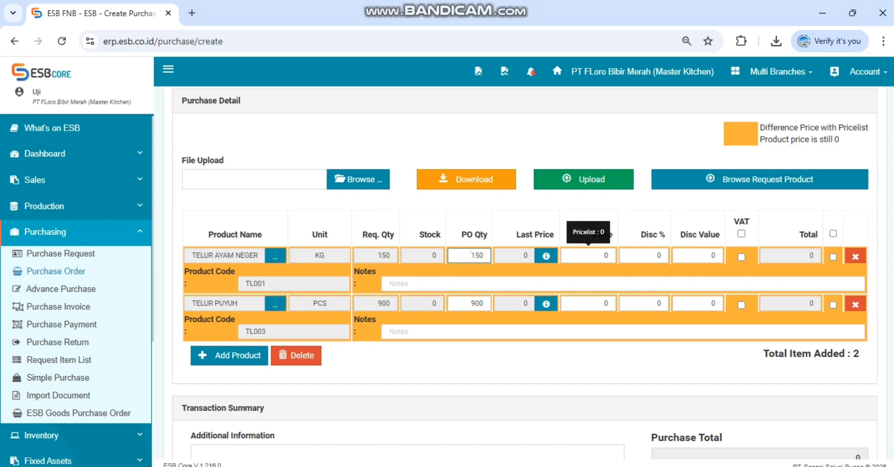
double_click(605, 256)
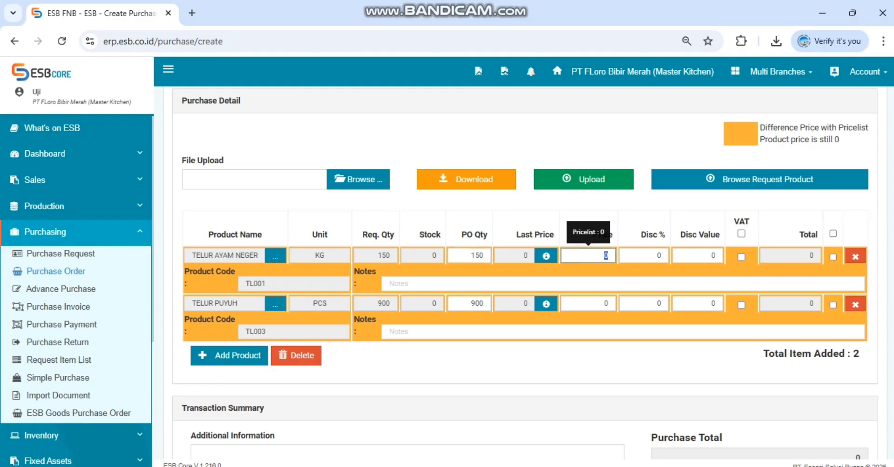
text(320000)
key(BackSpace)
click(591, 304)
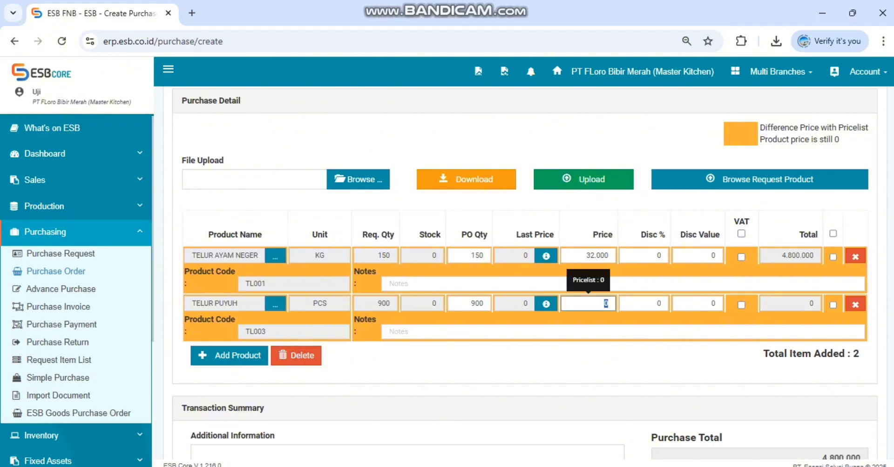
text(300)
Step: Enter the note "10 KG" on the TELUR PUYUH product line
click(590, 332)
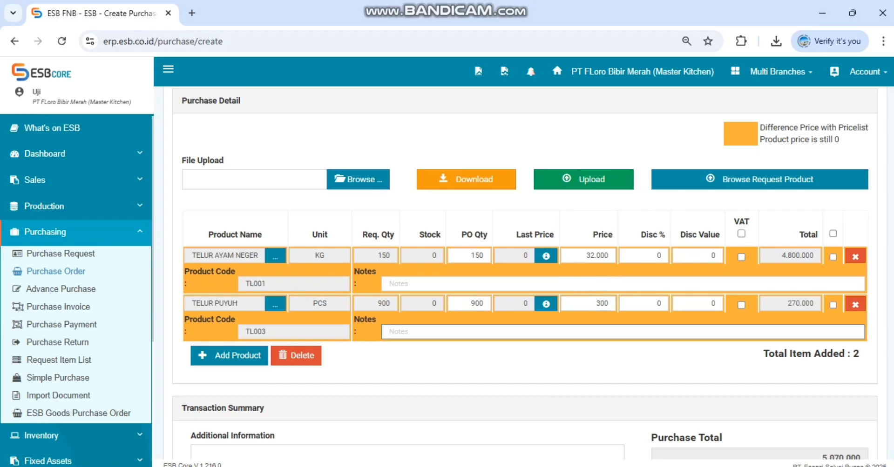
scroll(525, 273, down, 2)
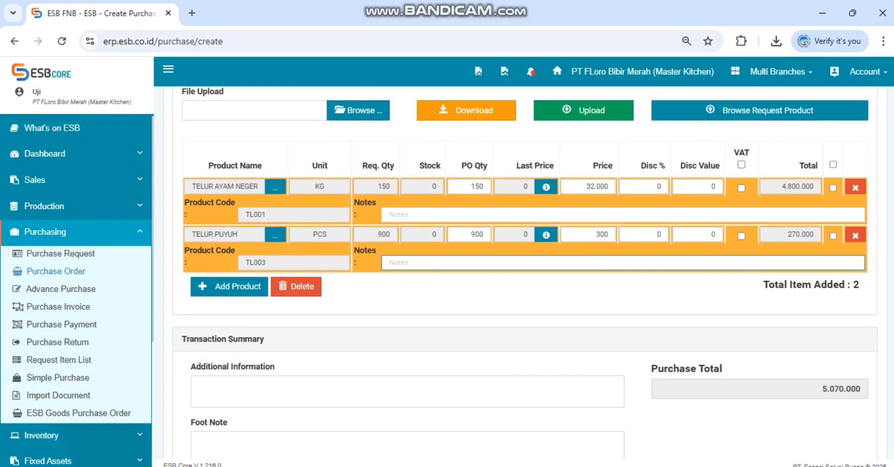
text(10 KG)
scroll(525, 232, down, 2)
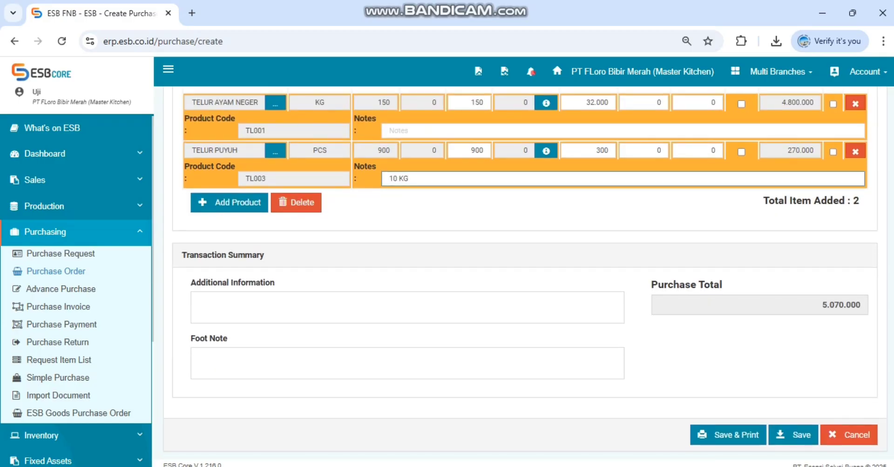
Step: Enter "UNTUK KITCHEN (TEST)" as the additional information and save the purchase order despite the inconsistent price notice
click(407, 308)
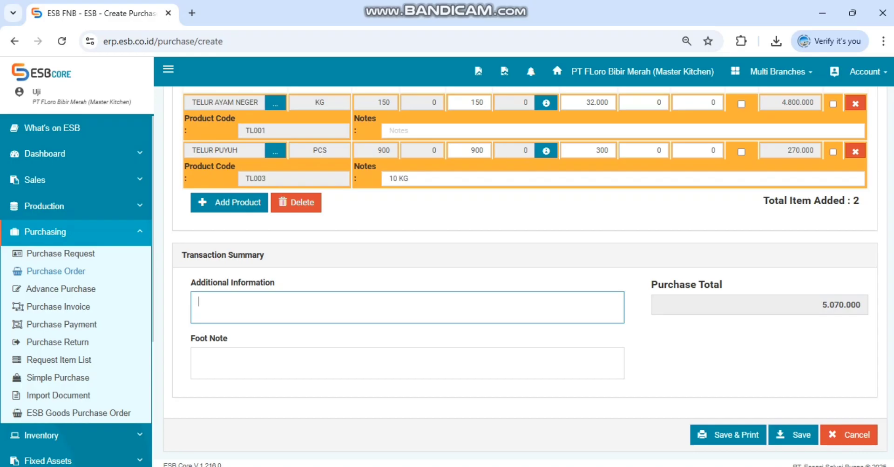
text(UNTUK KITCHEN (TEST)
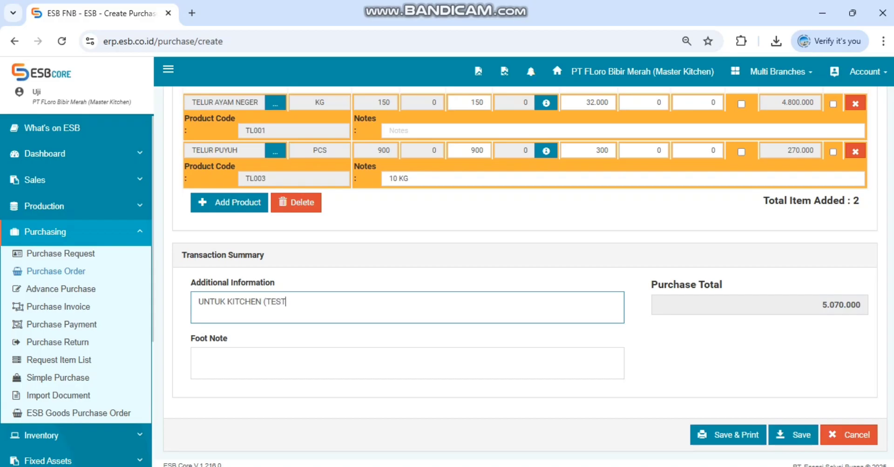
text())
click(793, 435)
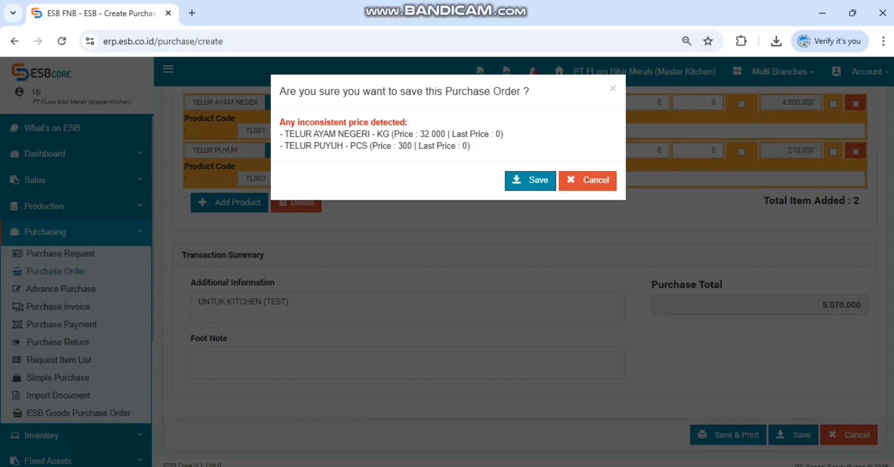
click(530, 180)
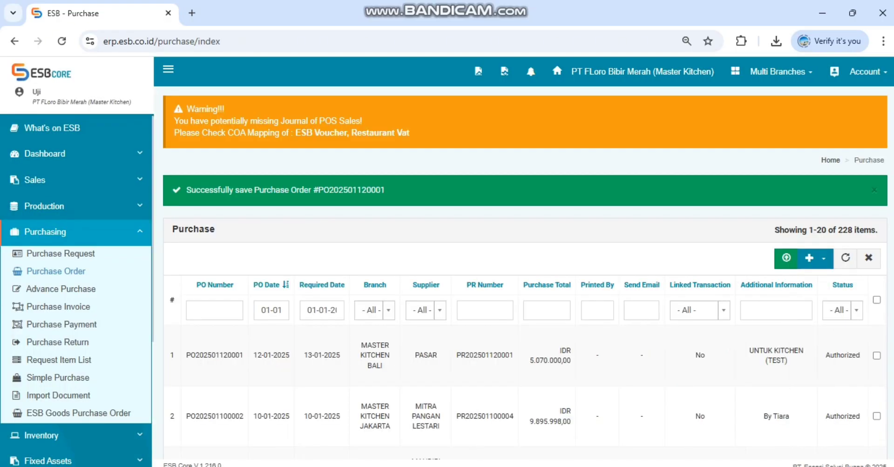
Step: Copy the number of the newly saved purchase order from the success message
drag(185, 190, 385, 189)
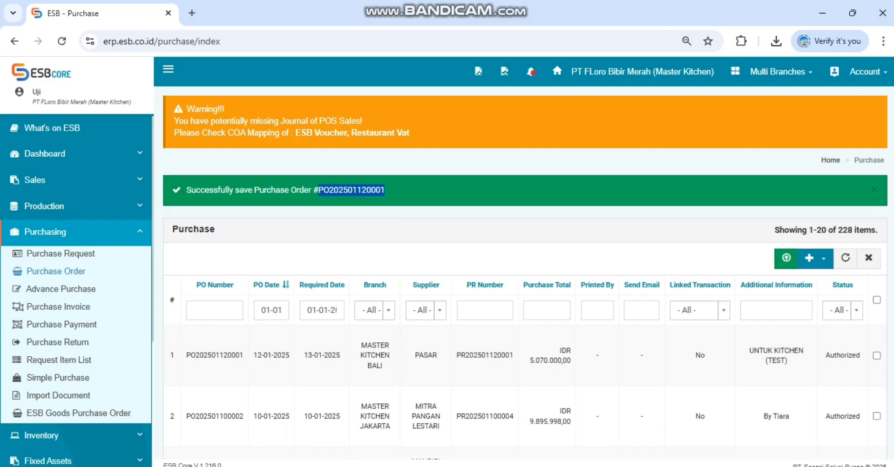
right_click(338, 191)
click(358, 212)
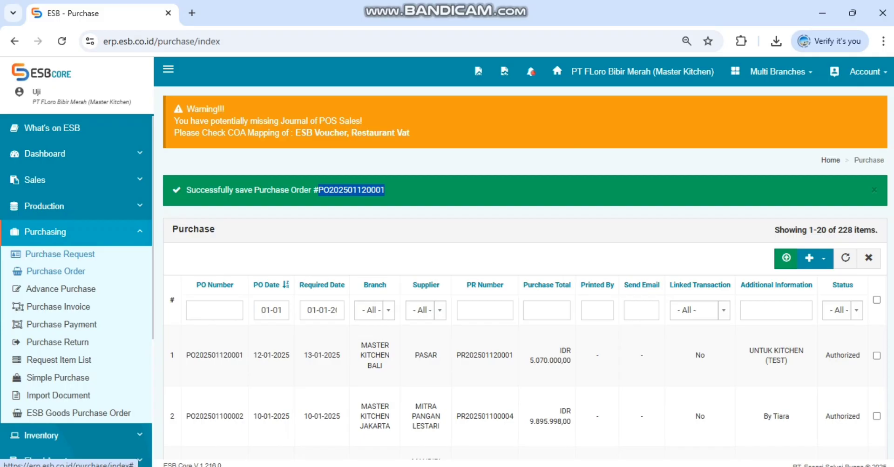
Step: Open the inventory's Goods Receipt list and look through the pending receipts
click(45, 232)
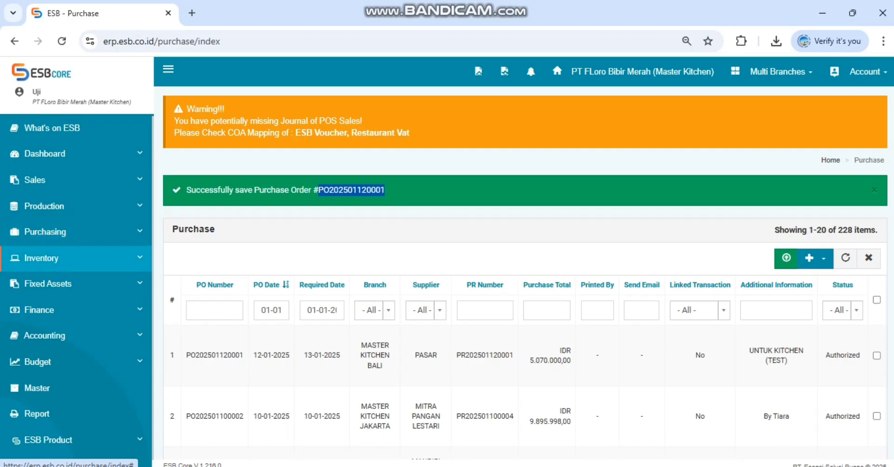
click(46, 258)
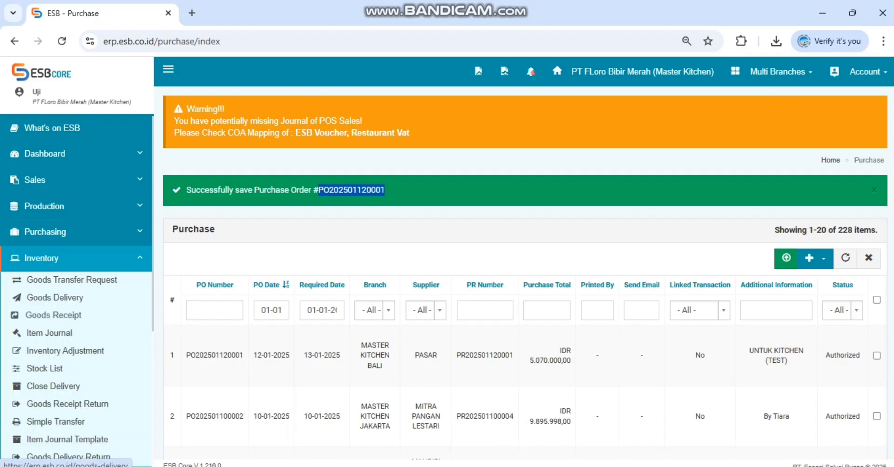
click(47, 258)
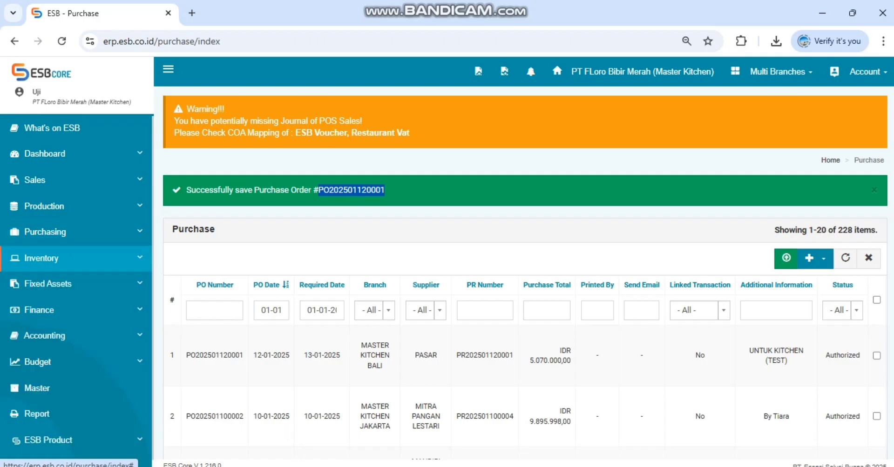
click(47, 258)
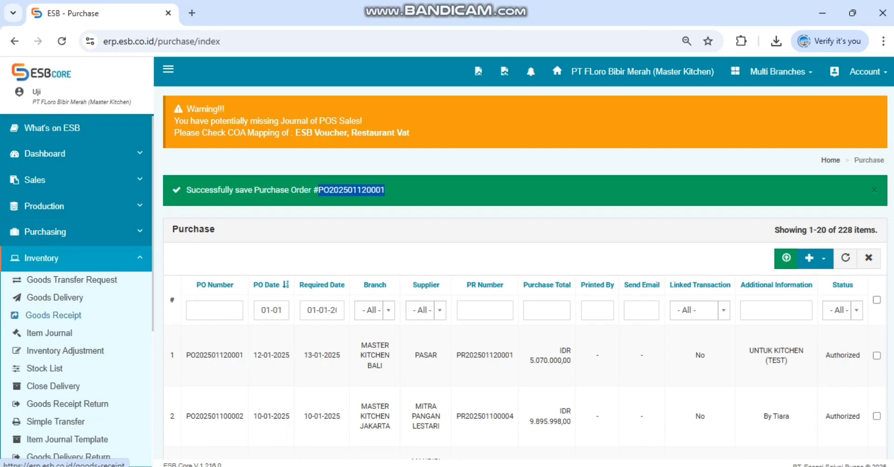
click(53, 315)
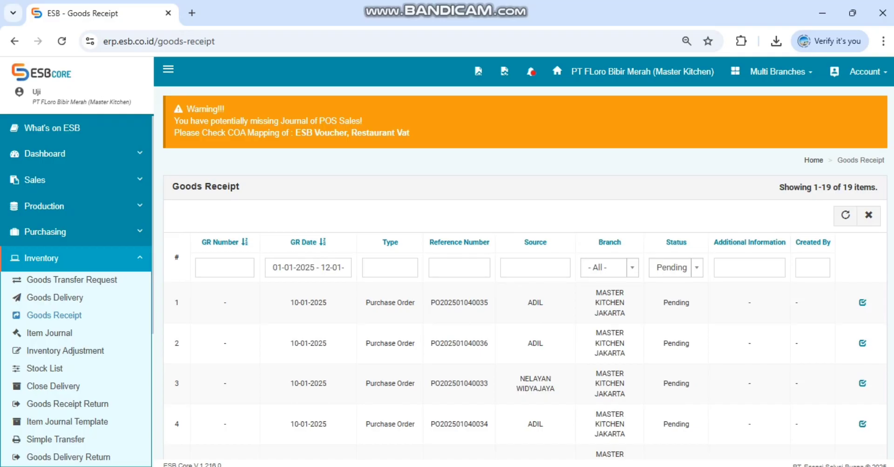
scroll(525, 272, down, 4)
scroll(525, 272, up, 5)
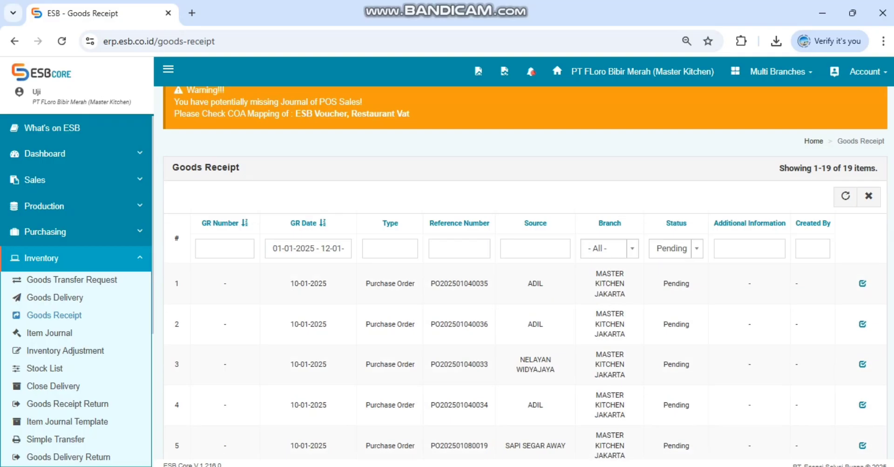
scroll(525, 272, down, 5)
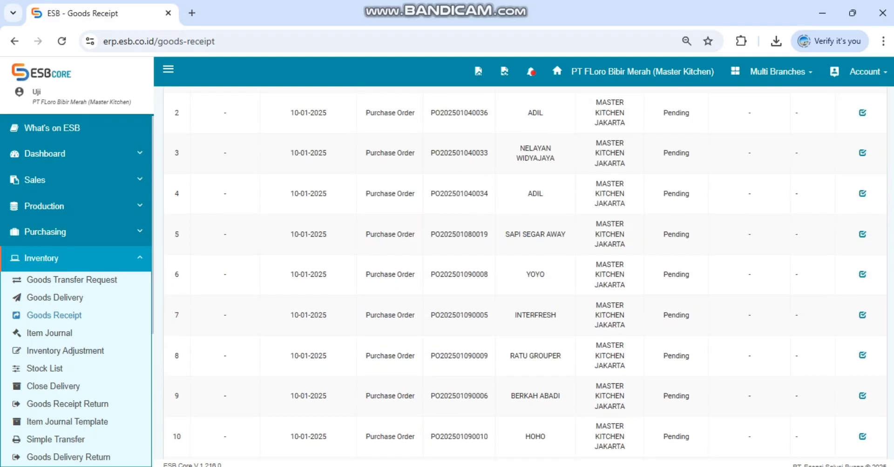
scroll(525, 272, down, 1)
scroll(525, 272, up, 6)
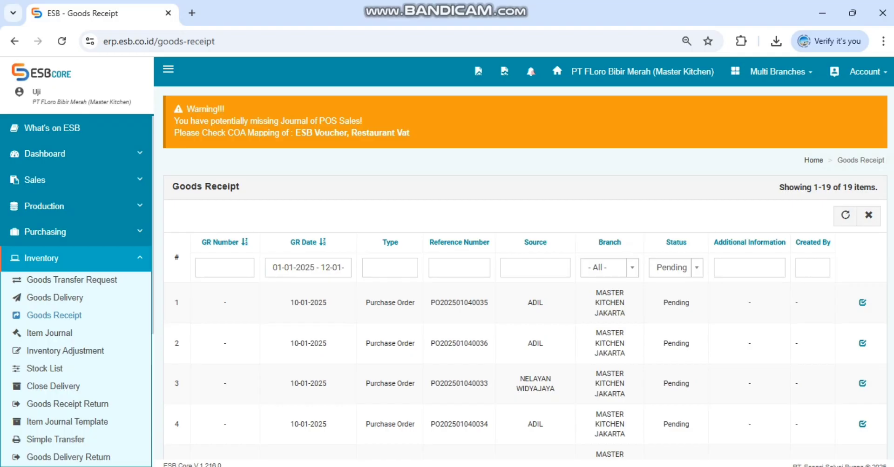
Step: Filter the goods receipt list by the copied purchase order number as reference
click(459, 268)
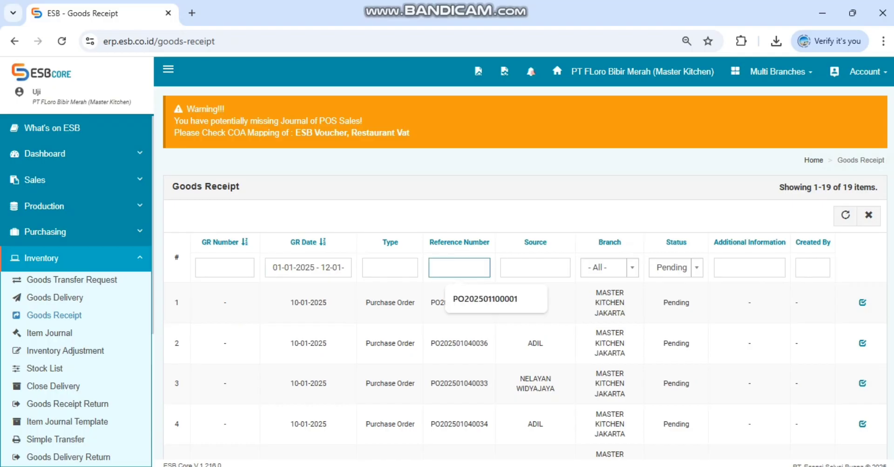
click(332, 268)
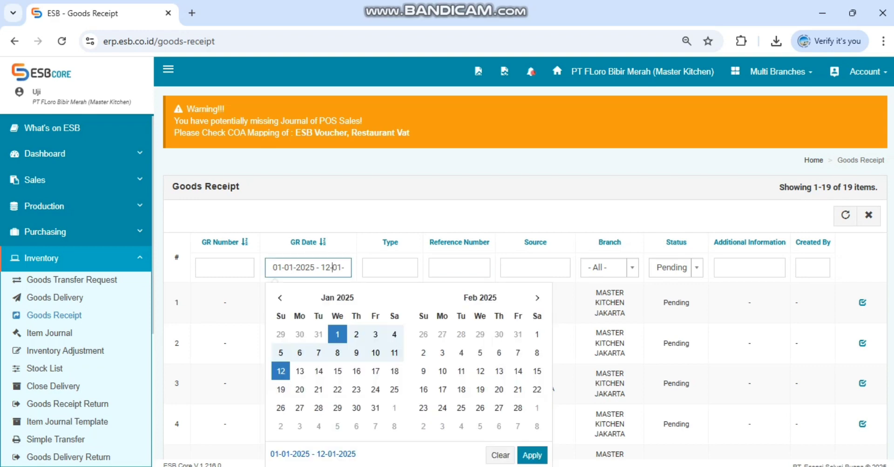
click(391, 216)
click(459, 268)
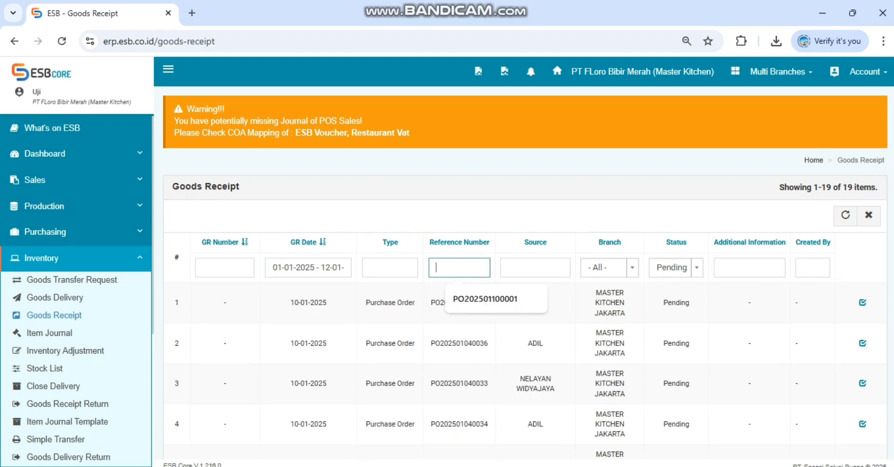
key(ctrl+v)
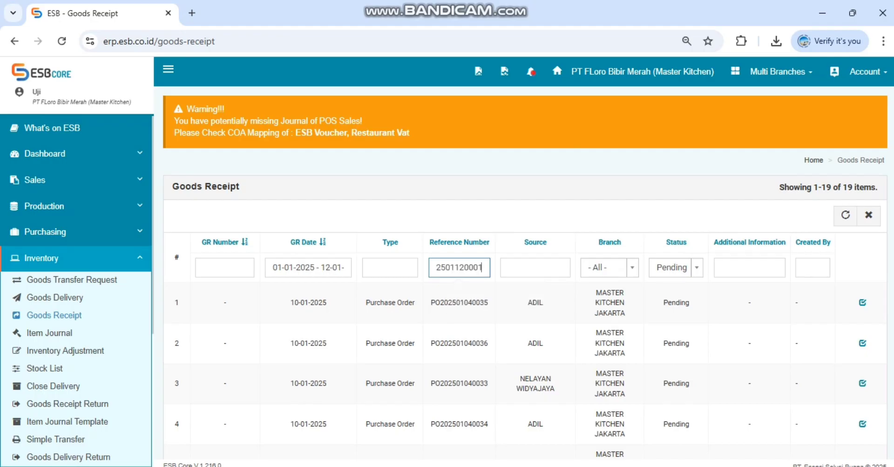
key(Return)
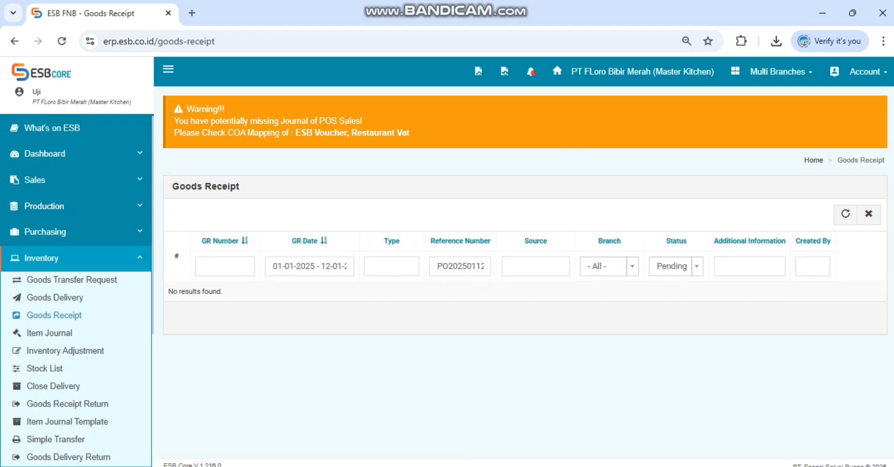
Step: Clear the GR date range filter on the goods receipt list and view the available status filter options
click(305, 266)
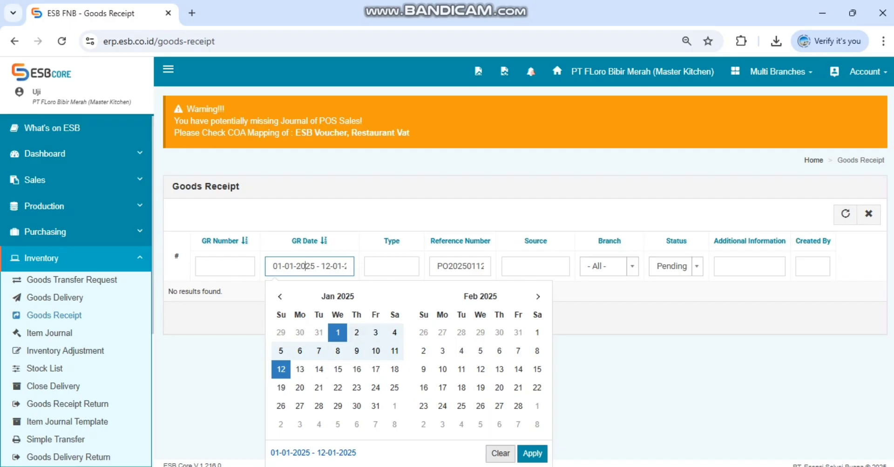
click(500, 453)
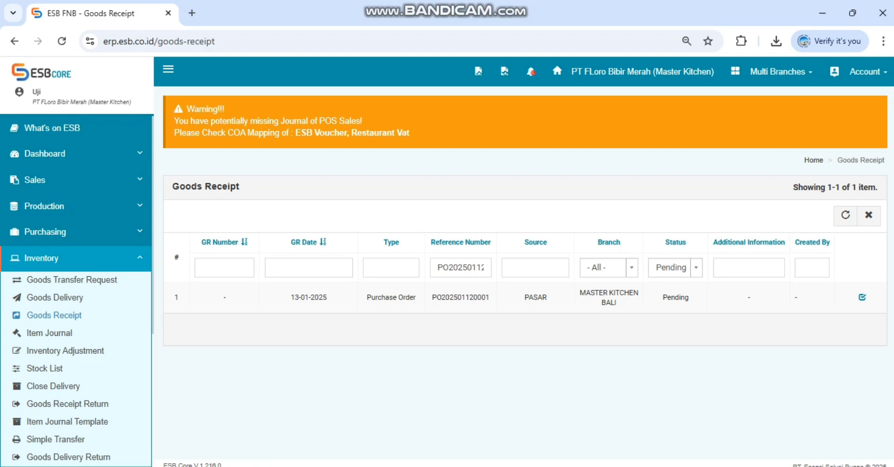
click(675, 268)
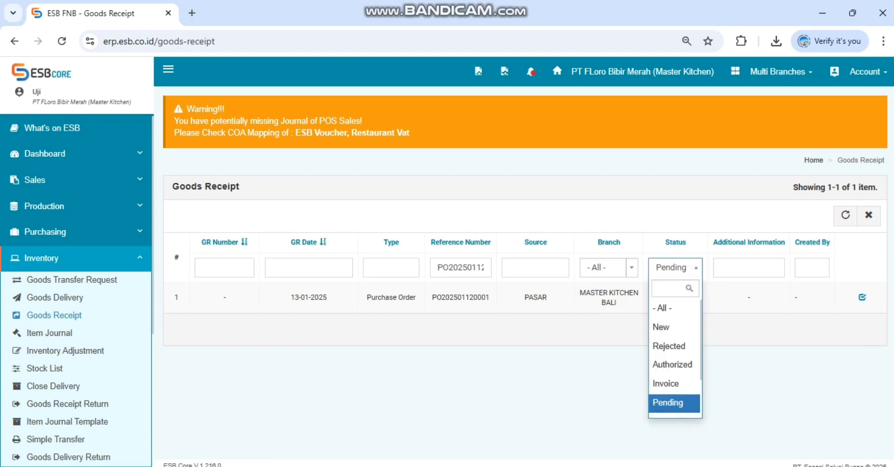
key(Escape)
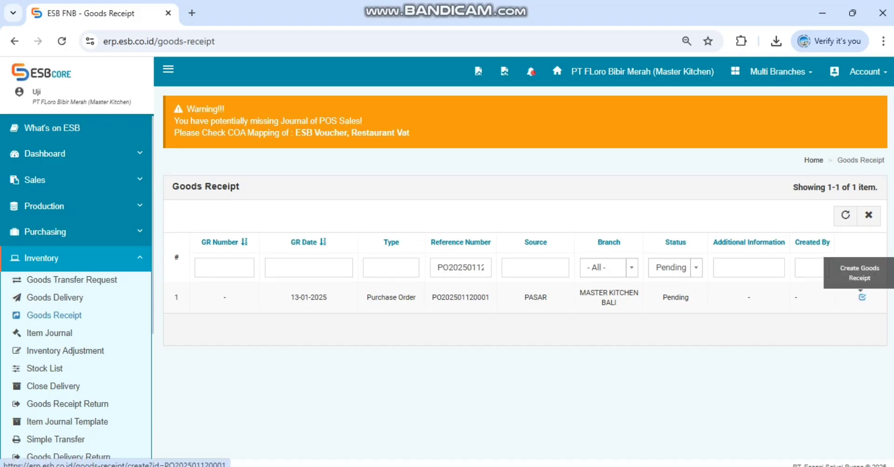
Step: Remove the reference number filter from the goods receipt list
double_click(461, 268)
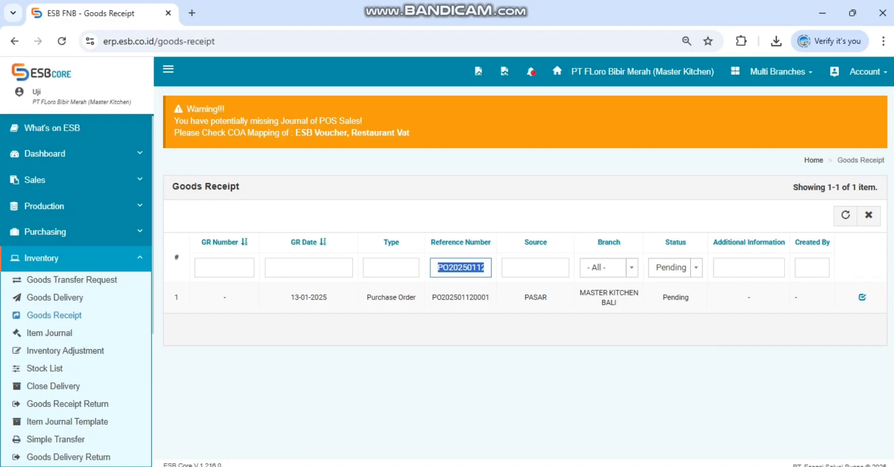
key(BackSpace)
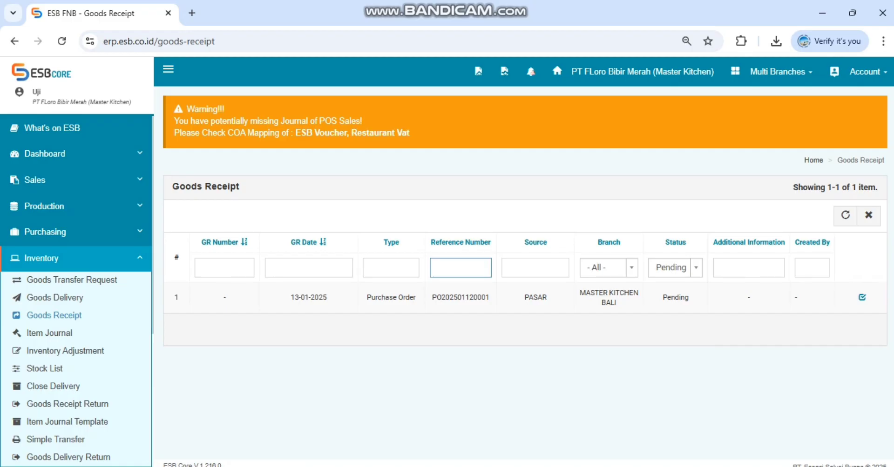
key(Return)
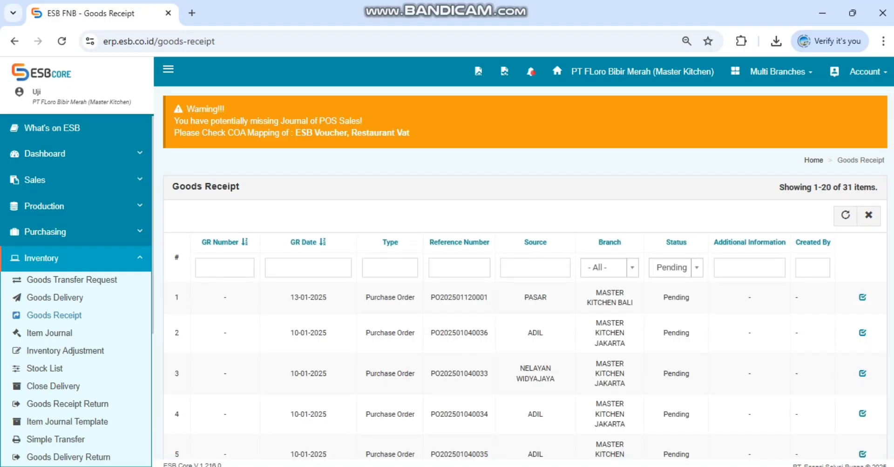
click(459, 268)
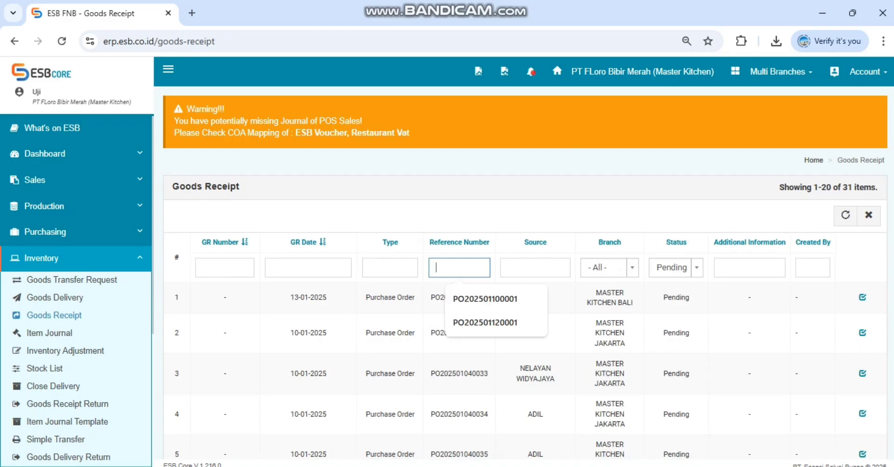
Step: Filter the goods receipt list to GR date 13-01-2025 and branch MASTER KITCHEN BALI
click(308, 268)
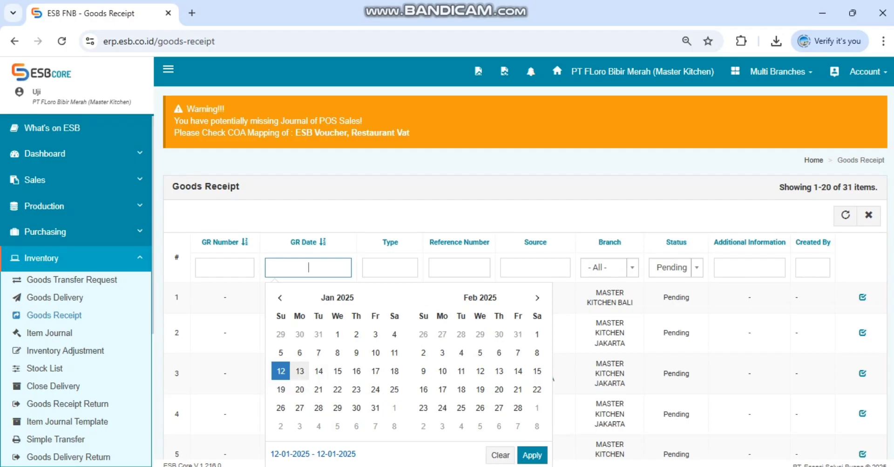
click(299, 371)
click(299, 371)
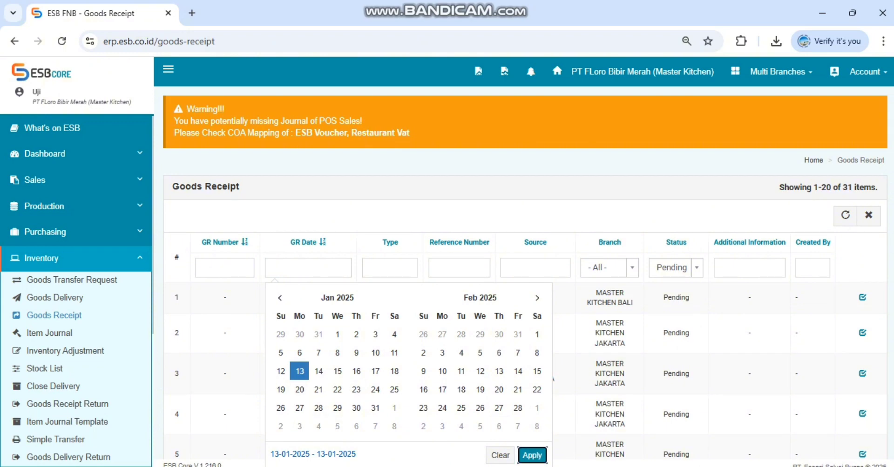
click(531, 455)
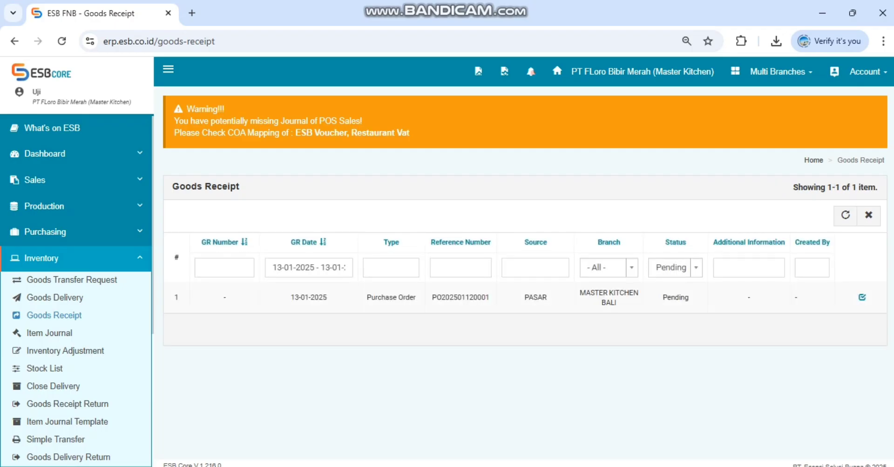
click(609, 268)
text(BALI)
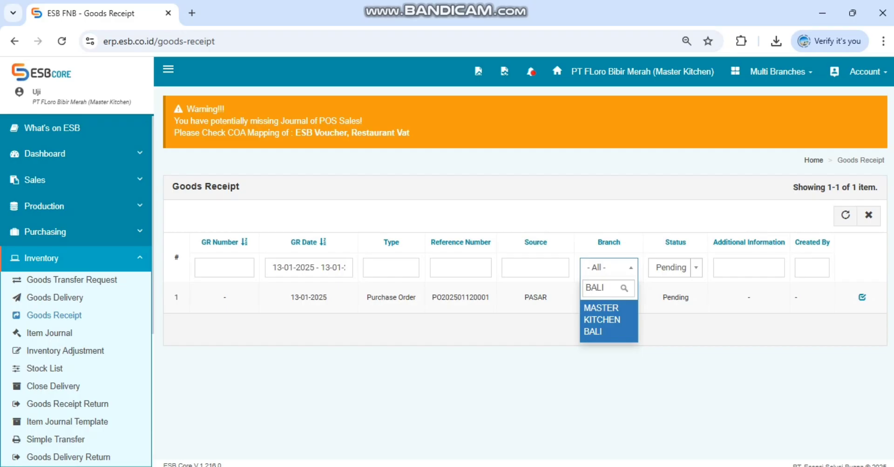
key(Return)
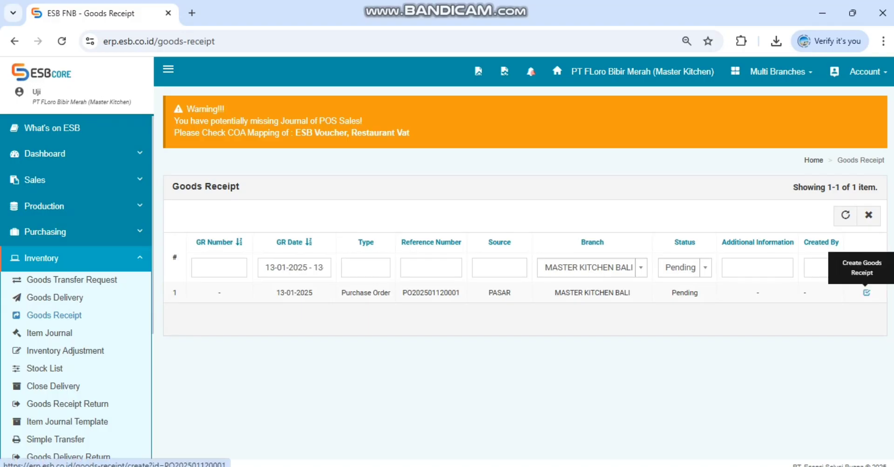
Step: Start a goods receipt from the pending PASAR purchase order, with 12-01-2025 as the GR date
click(866, 293)
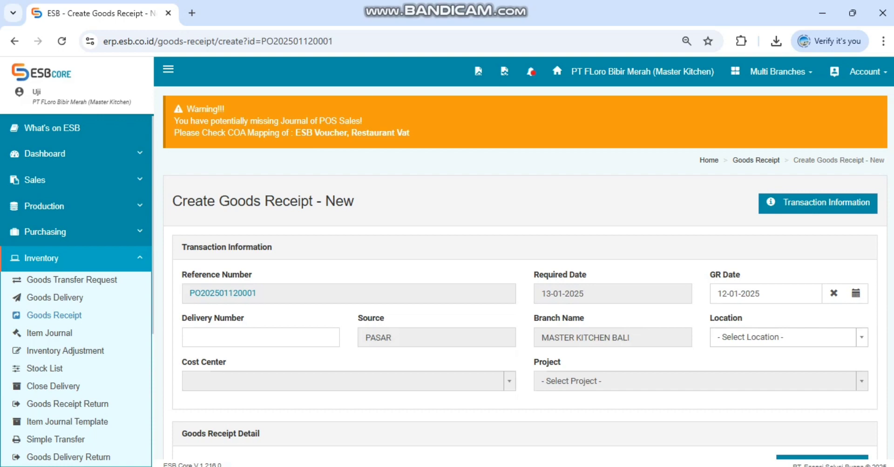
click(760, 294)
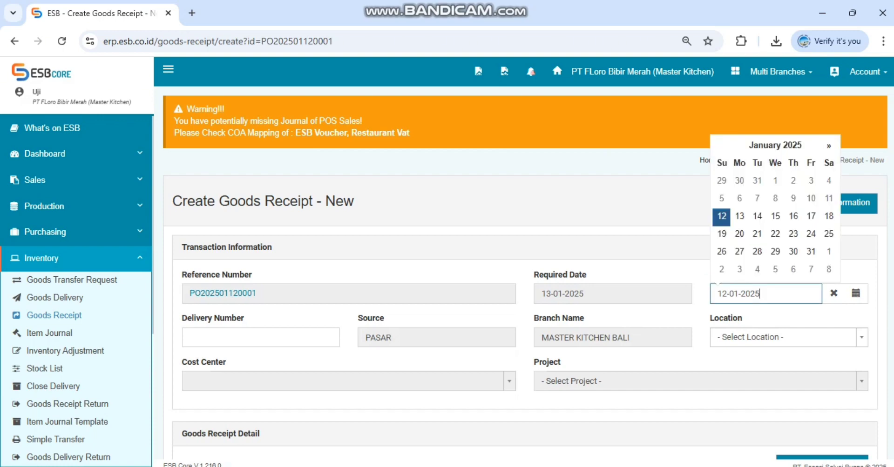
click(721, 217)
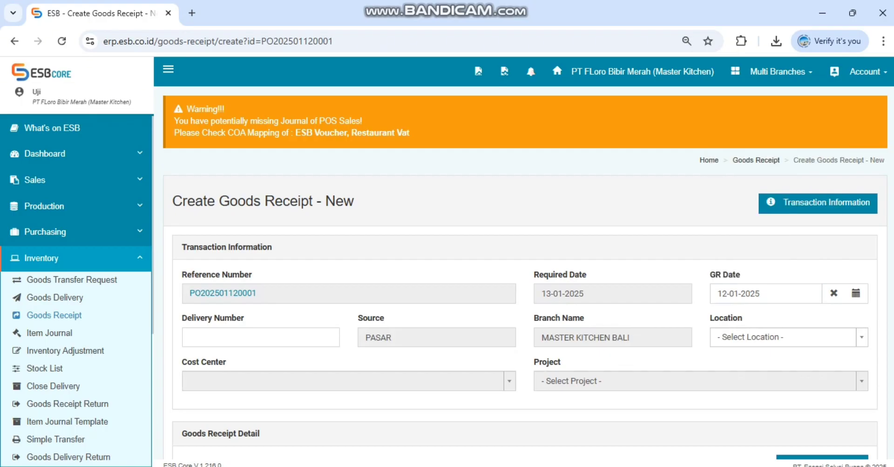
Step: Set the goods receipt's GR date to 13-01-2025
click(760, 294)
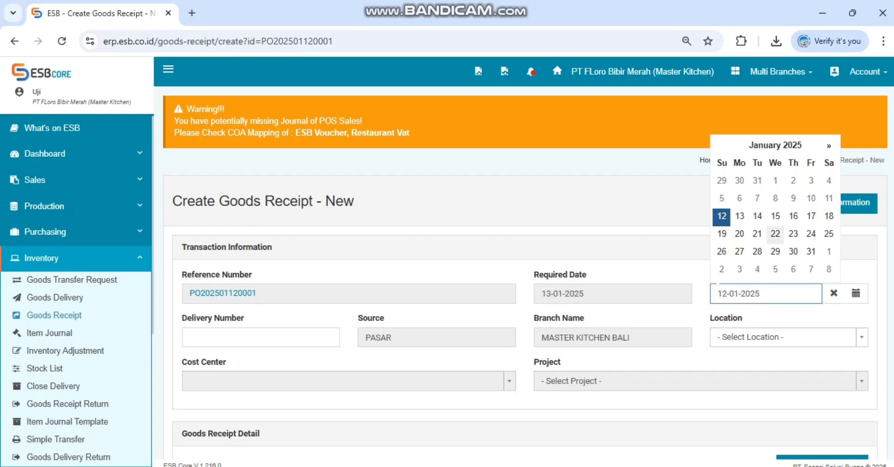
click(739, 216)
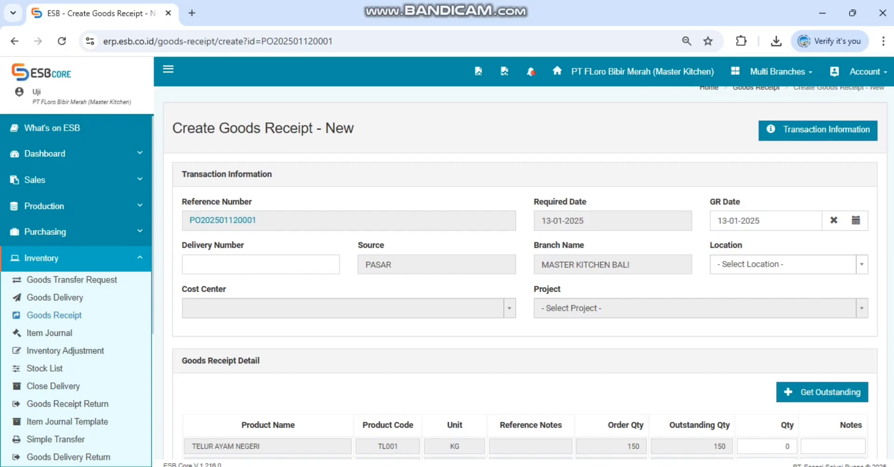
Step: Look through the available storage locations for the goods receipt
click(788, 264)
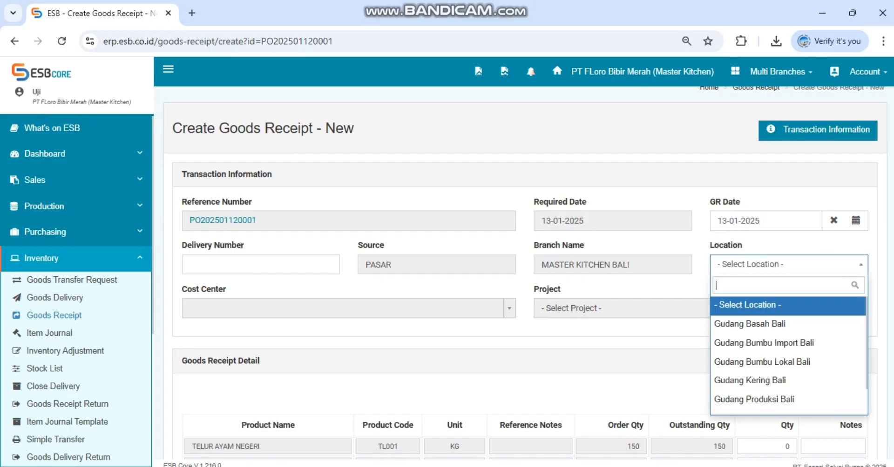
key(Down)
key(Down)
key(Up)
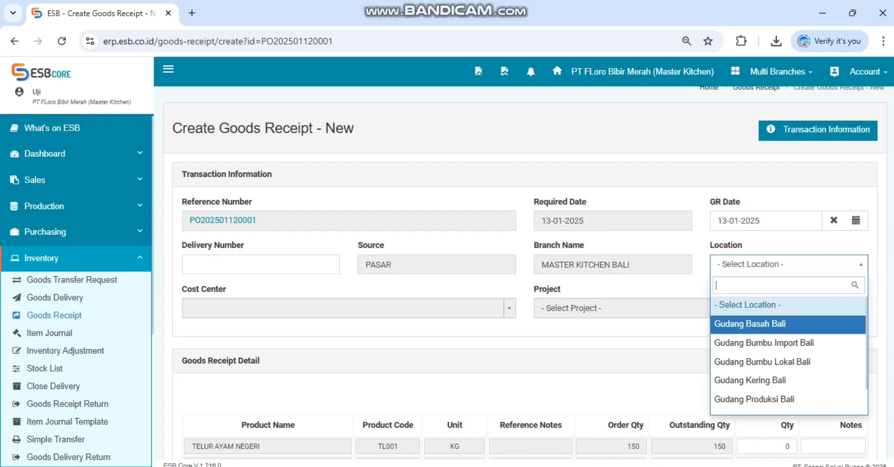
key(Down)
key(Down)
key(Down)
key(Up)
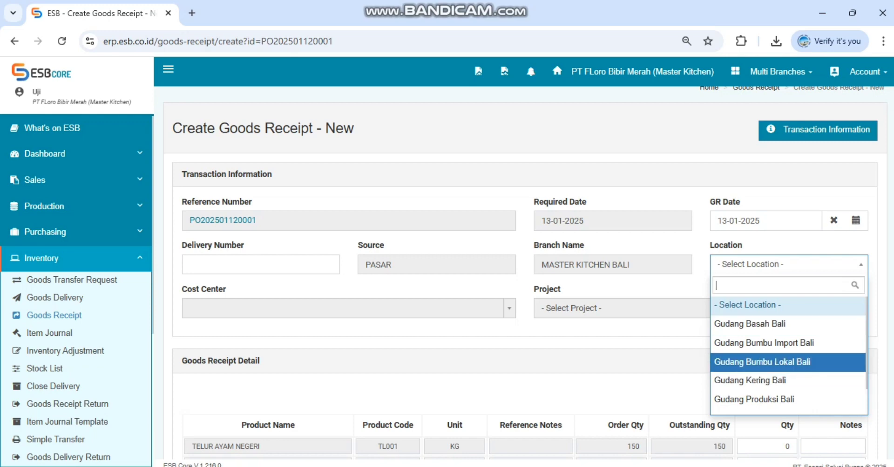
scroll(788, 362, down, 1)
scroll(787, 362, up, 1)
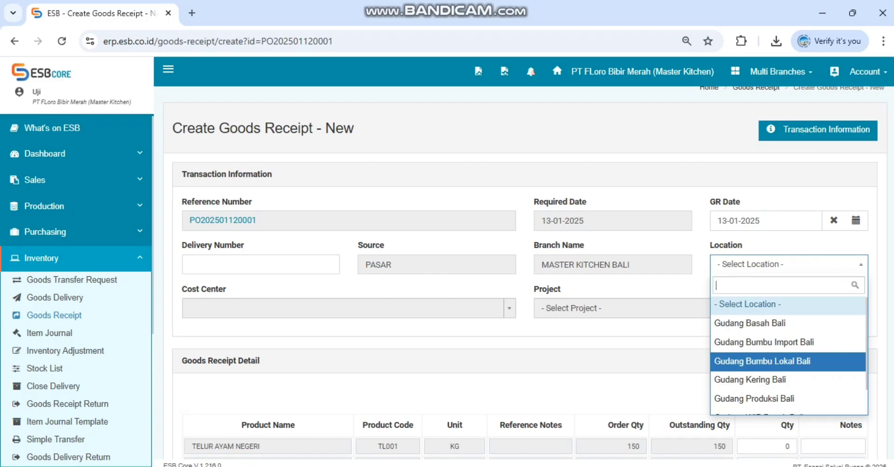
key(Up)
key(Up)
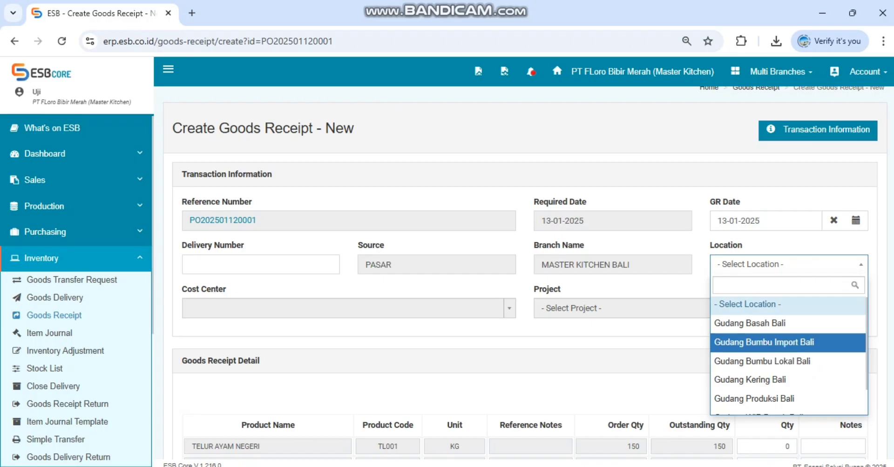
key(Down)
key(Down)
key(Up)
key(Up)
Step: Search the locations for KERING and set the receipt's location to Gudang Kering Bali
text(KERING)
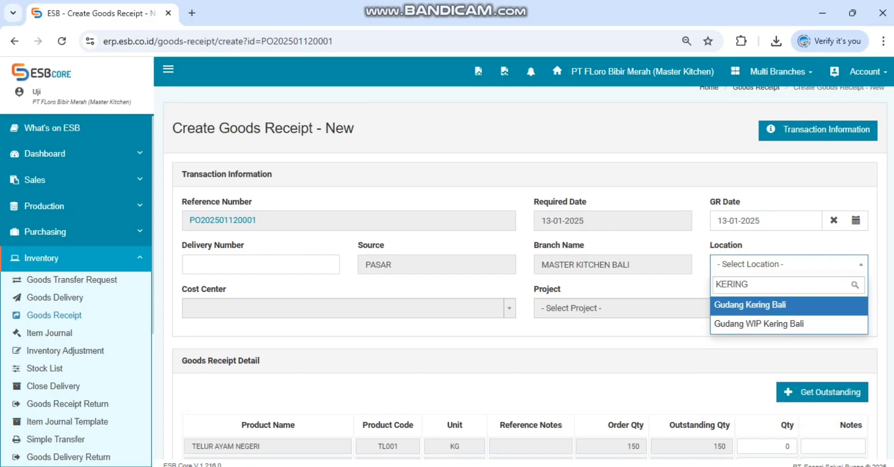
key(Down)
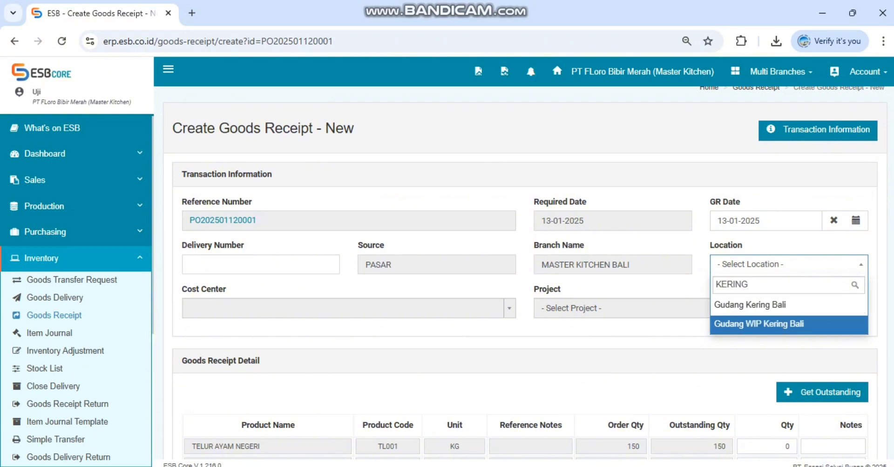
key(Up)
key(Down)
key(Up)
key(Down)
key(Up)
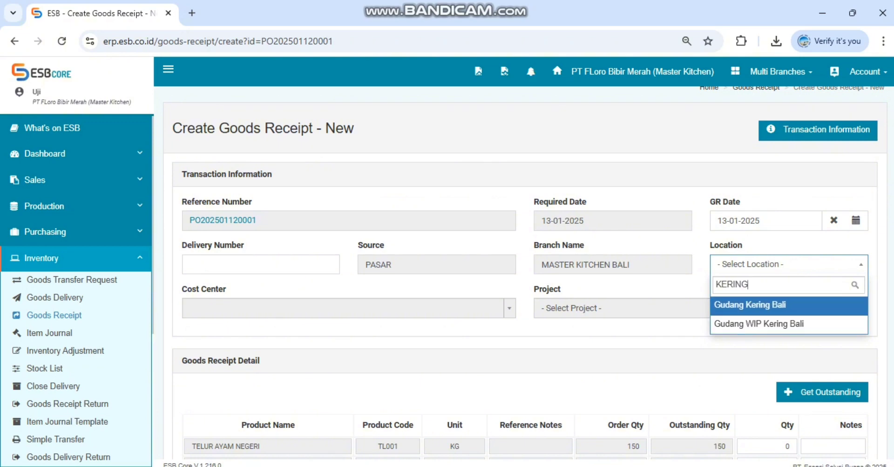
key(Down)
key(Up)
key(Return)
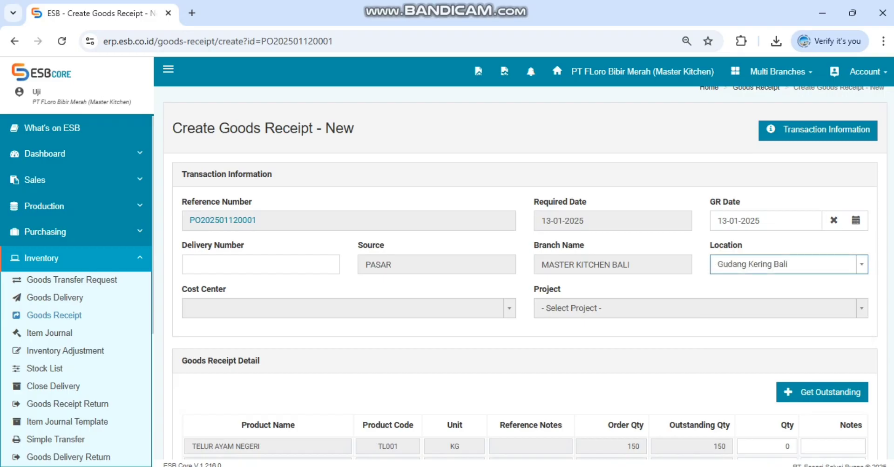
Step: Enter "TEST AJA" as the goods receipt's additional information
scroll(525, 272, down, 3)
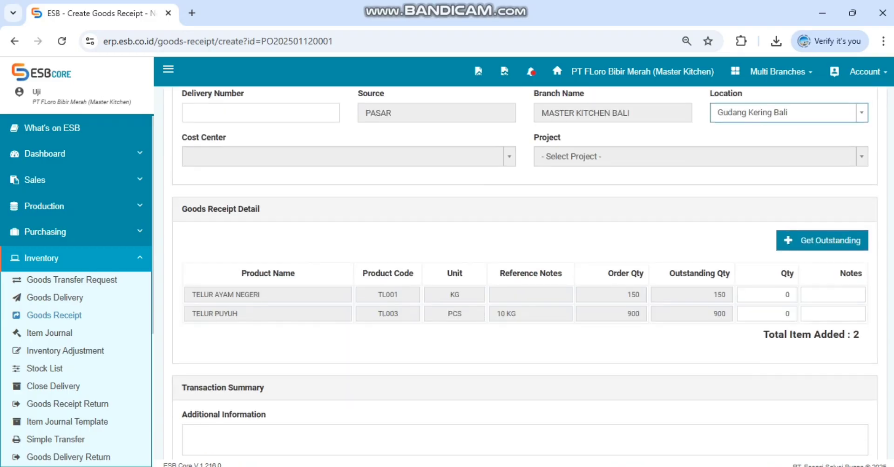
click(191, 433)
text(T)
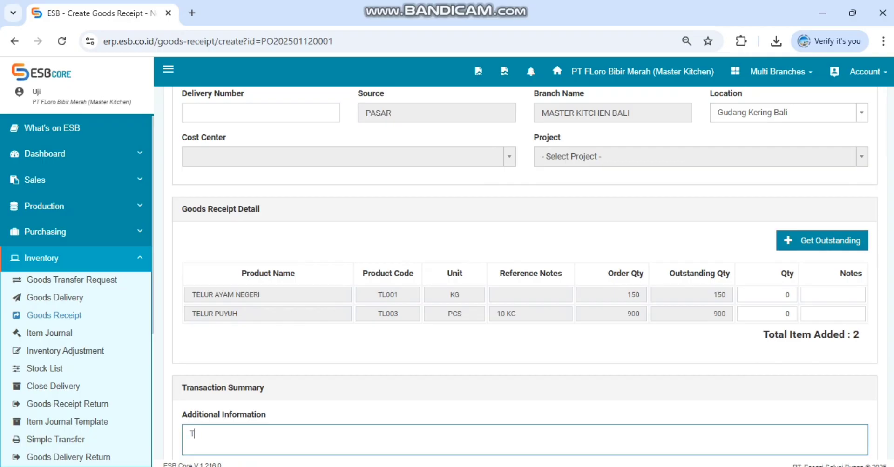
text(EST AJA)
Step: Set the received quantities to 150 for TELUR AYAM NEGERI and 900 for TELUR PUYUH, and save the goods receipt
scroll(525, 273, up, 1)
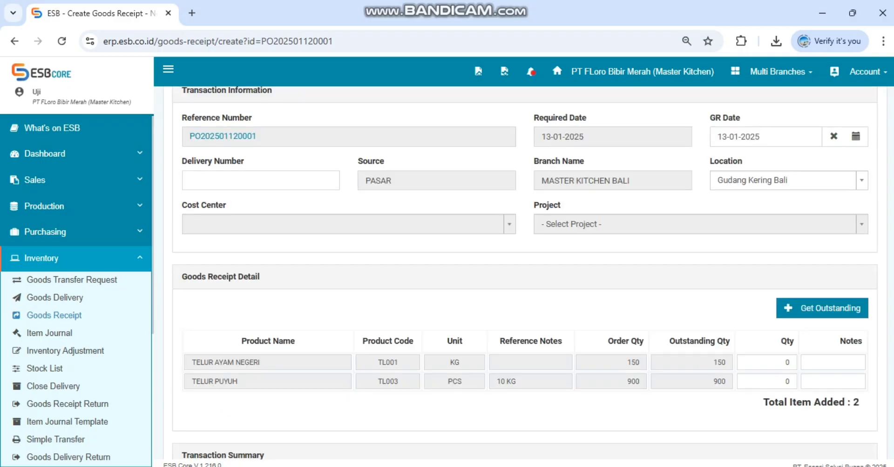
click(779, 362)
text(150)
key(Tab)
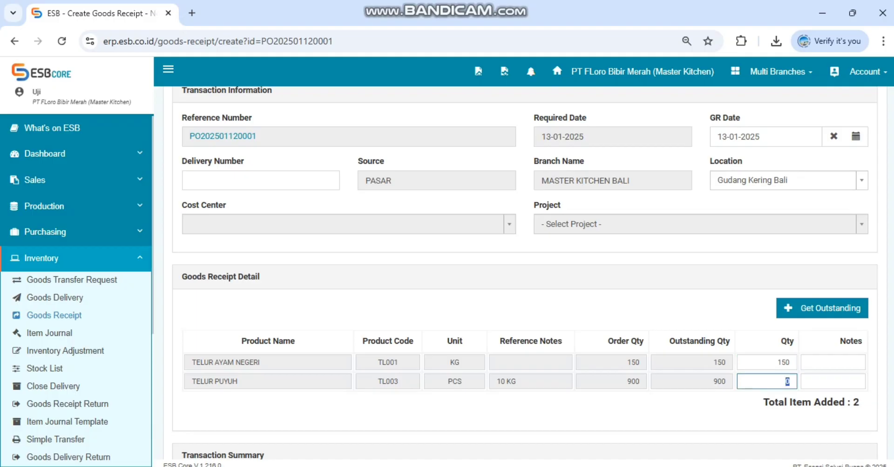
key(BackSpace)
text(900)
scroll(525, 279, down, 3)
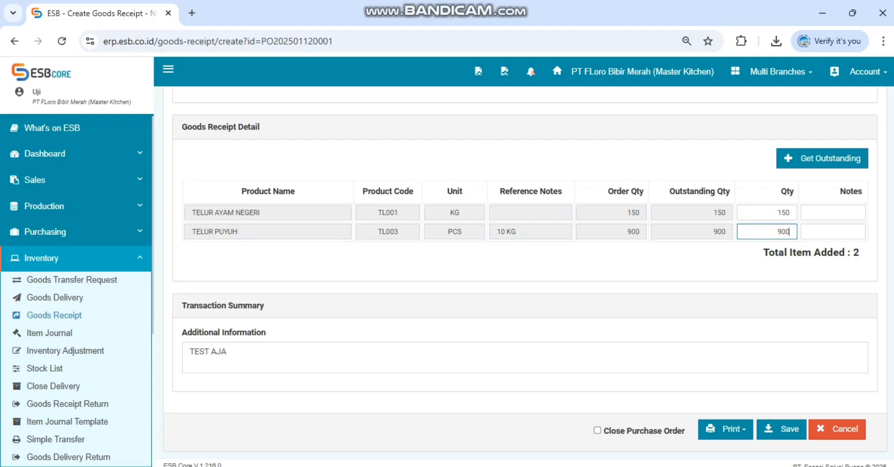
click(781, 429)
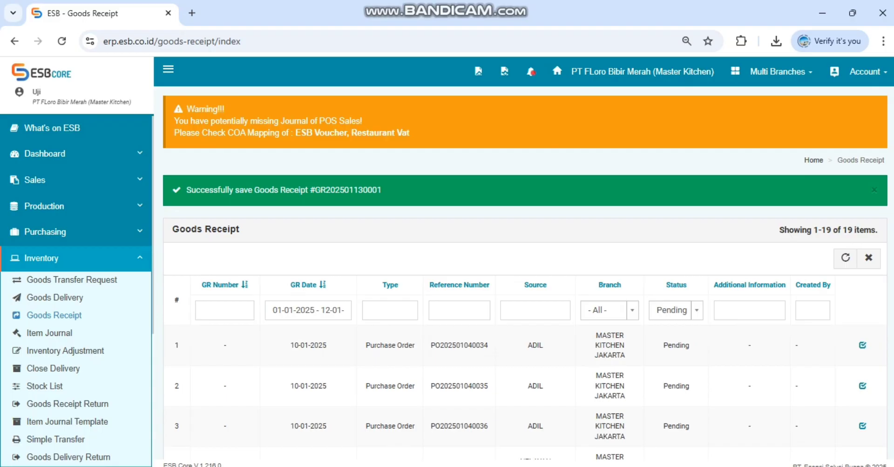
double_click(348, 190)
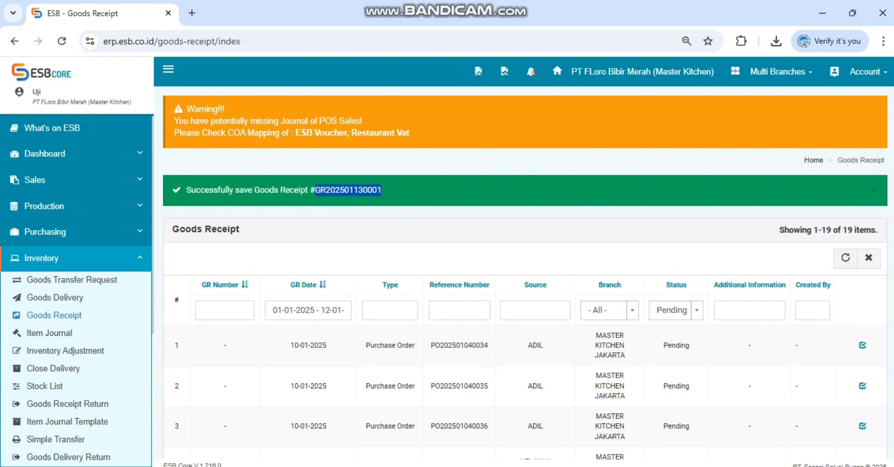
click(76, 259)
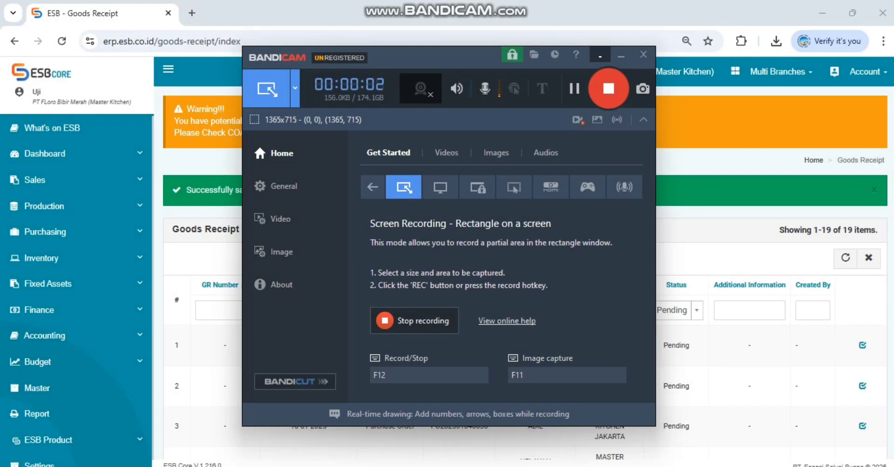
click(600, 55)
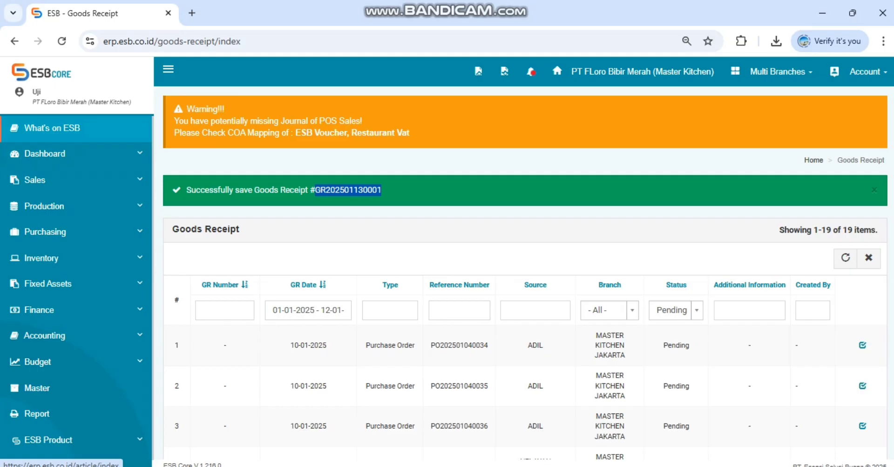
click(52, 128)
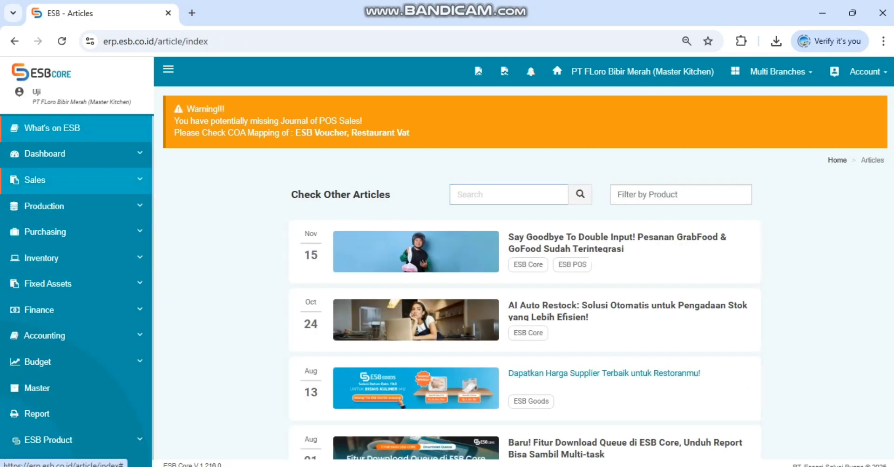
Step: Start a new sales order and set its branch to MASTER KITCHEN BALI
click(47, 180)
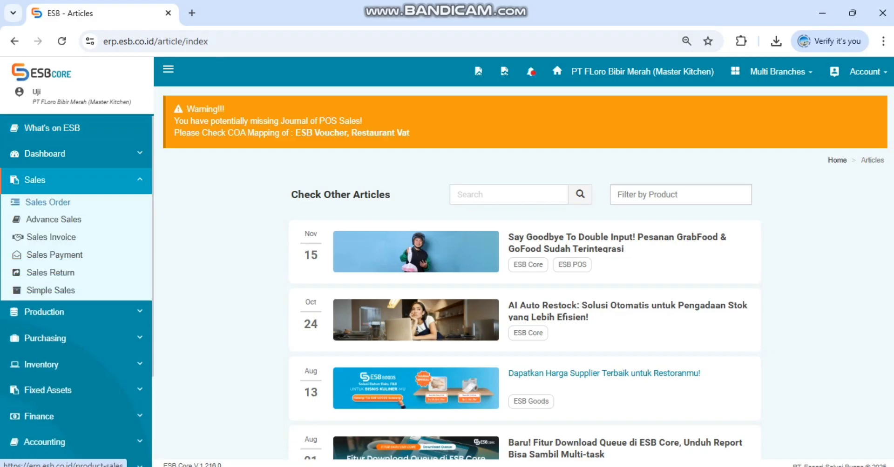
click(48, 202)
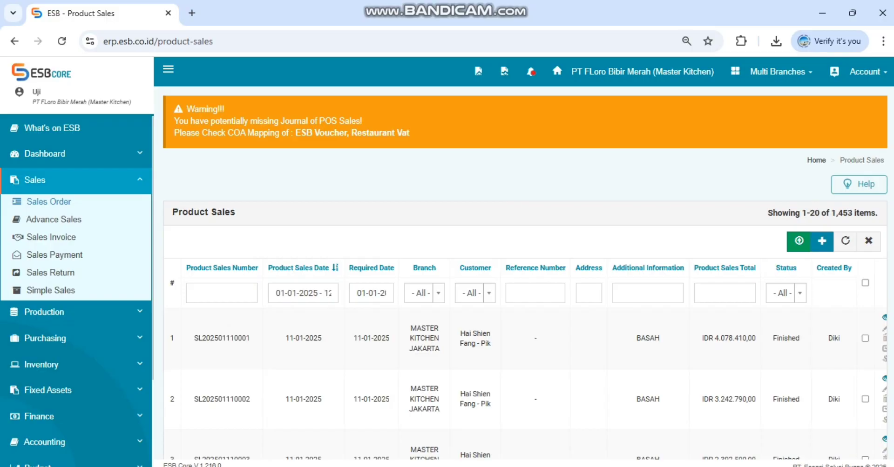
click(821, 241)
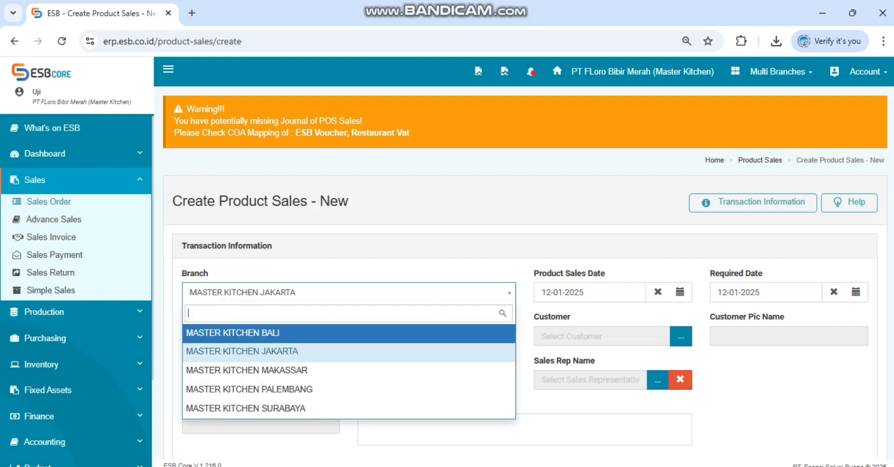
key(Up)
key(Return)
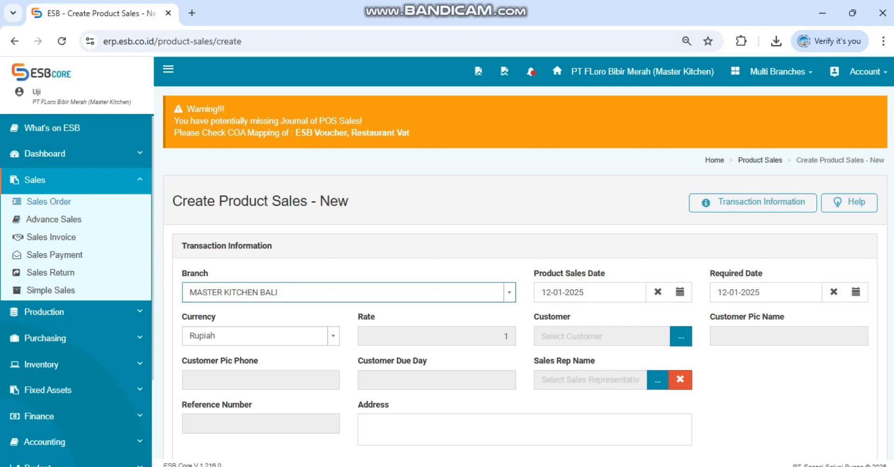
click(348, 293)
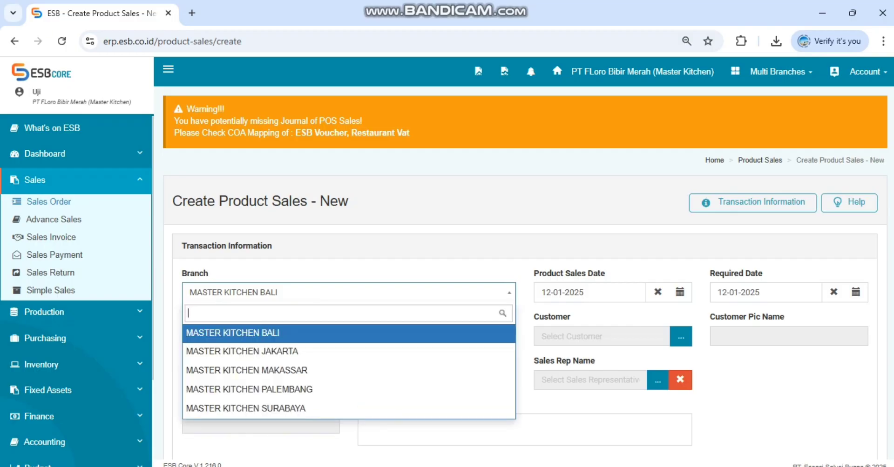
click(348, 292)
Step: Set the product sales date to 12-01-2025 and the required date to 13-01-2025
click(547, 292)
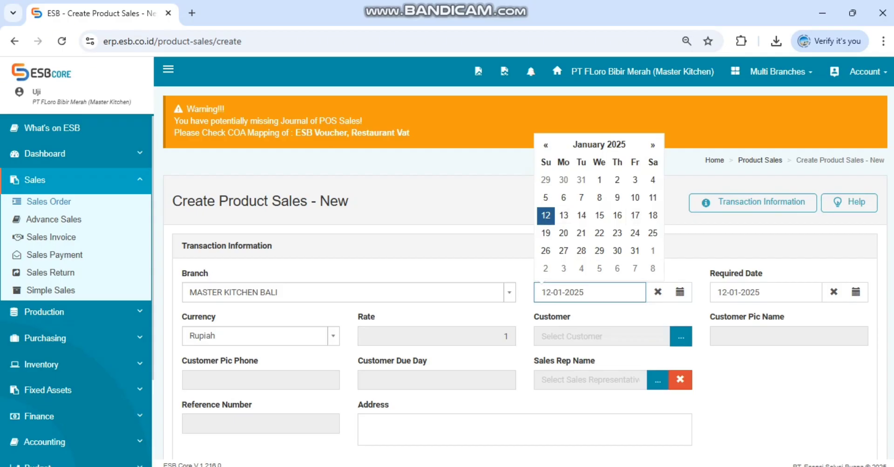
click(545, 216)
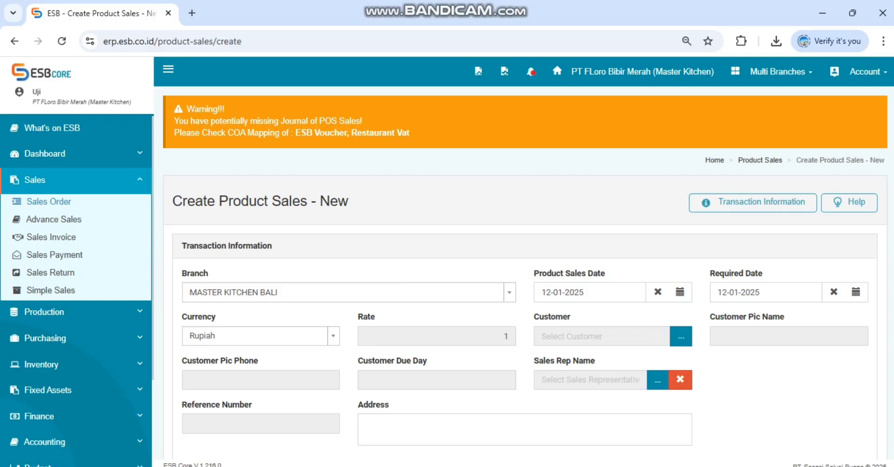
click(729, 293)
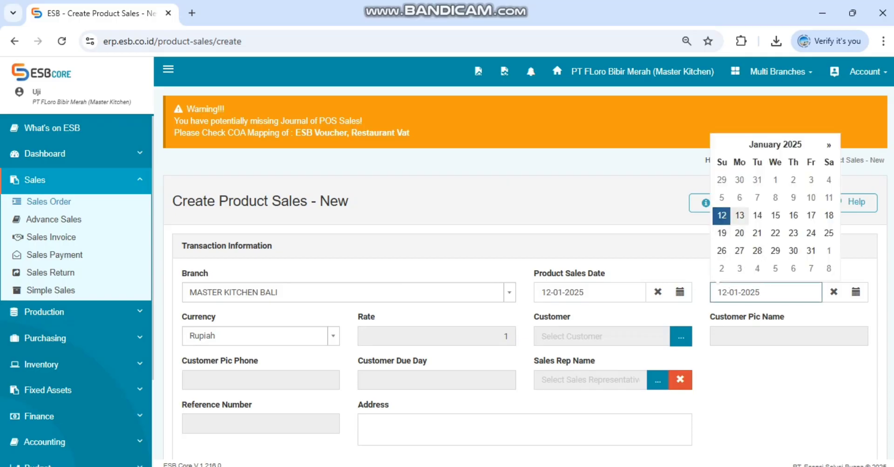
click(739, 215)
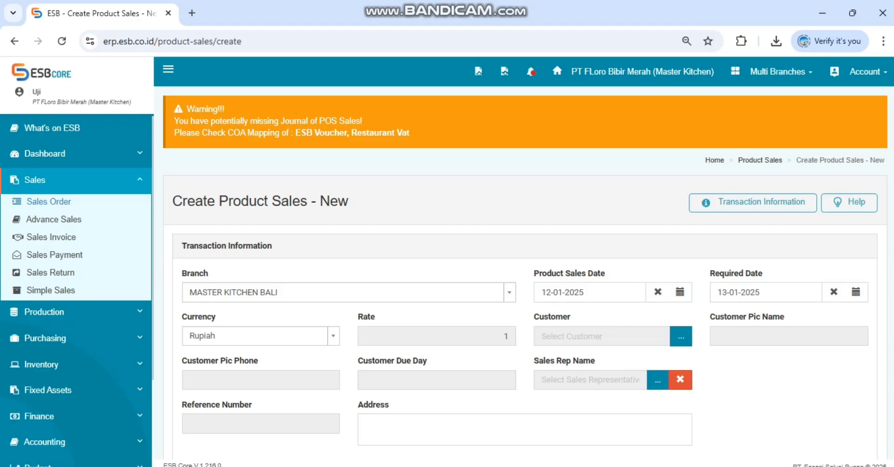
Step: Search the customer list for "SUNSET RO" and set Suji Suan Cai Yu - Sunset Road Bali as the sales order's customer
scroll(525, 280, down, 2)
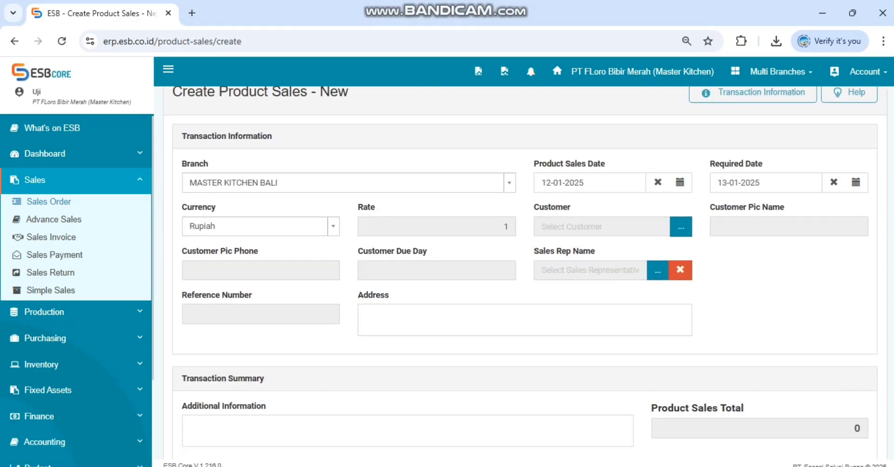
click(681, 227)
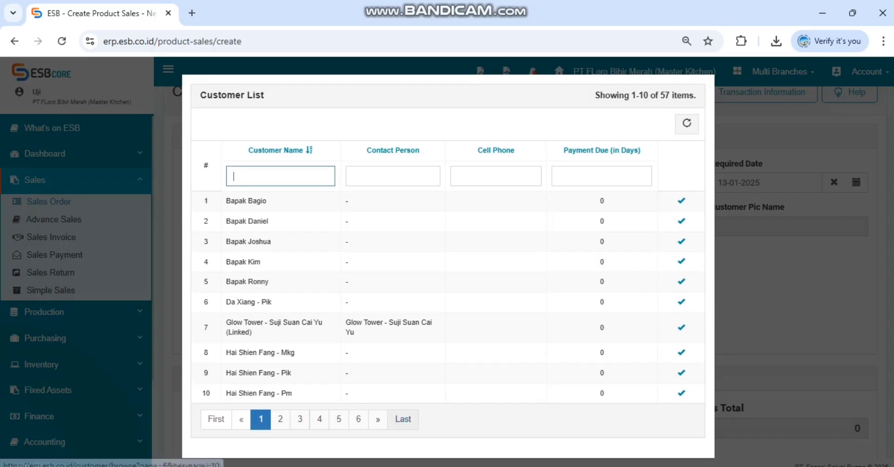
click(402, 419)
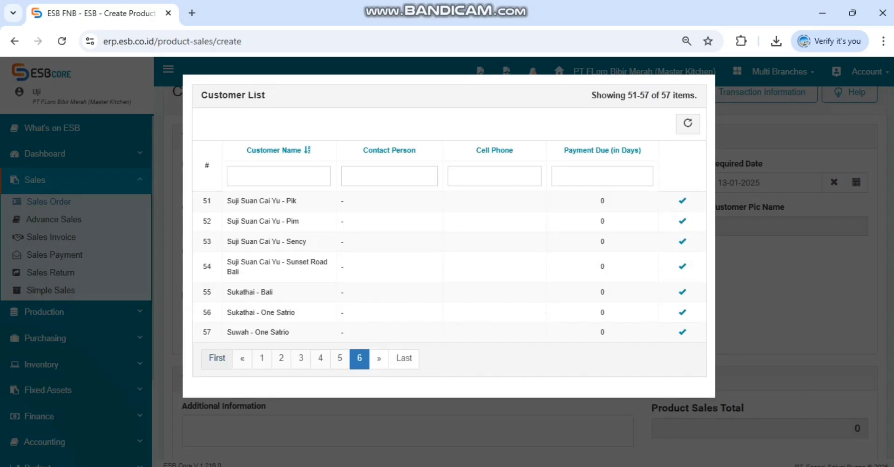
click(217, 358)
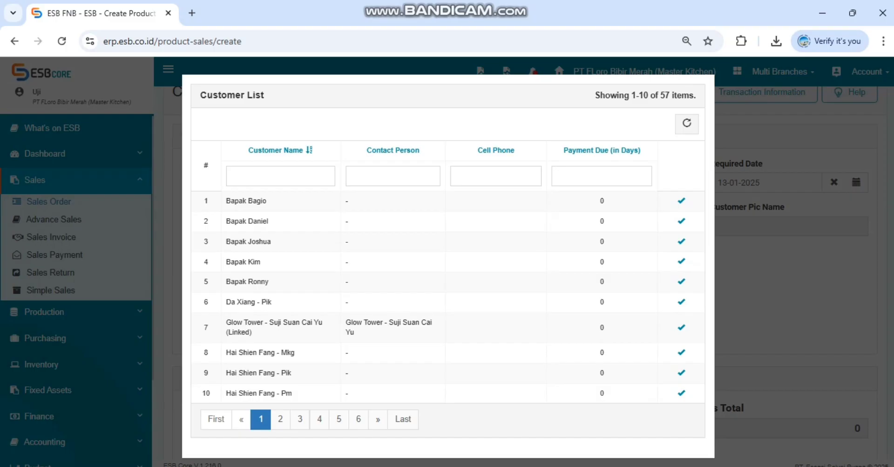
click(280, 176)
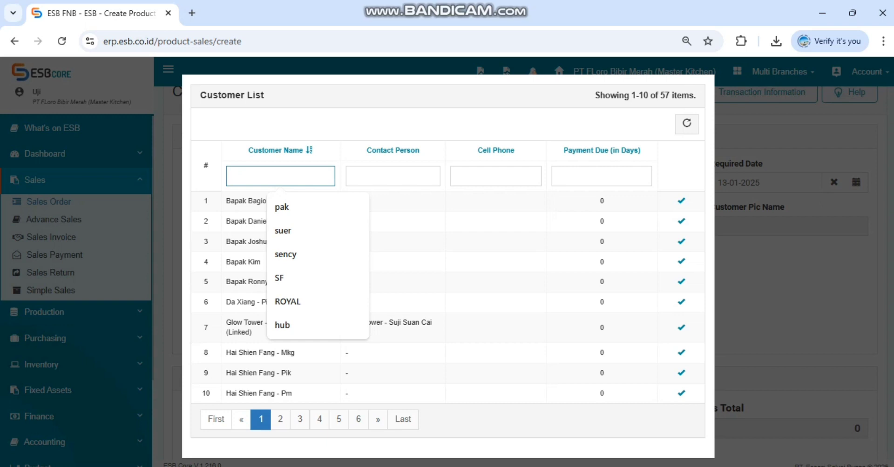
text(SUNS)
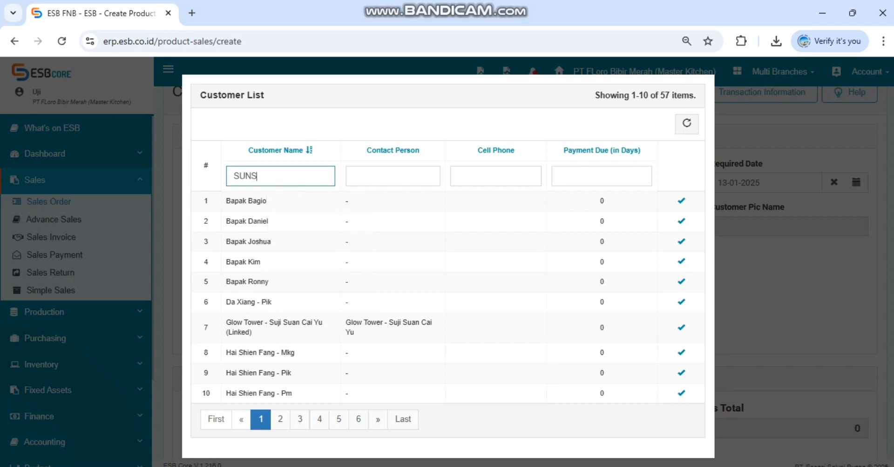
text(ET RO)
key(Return)
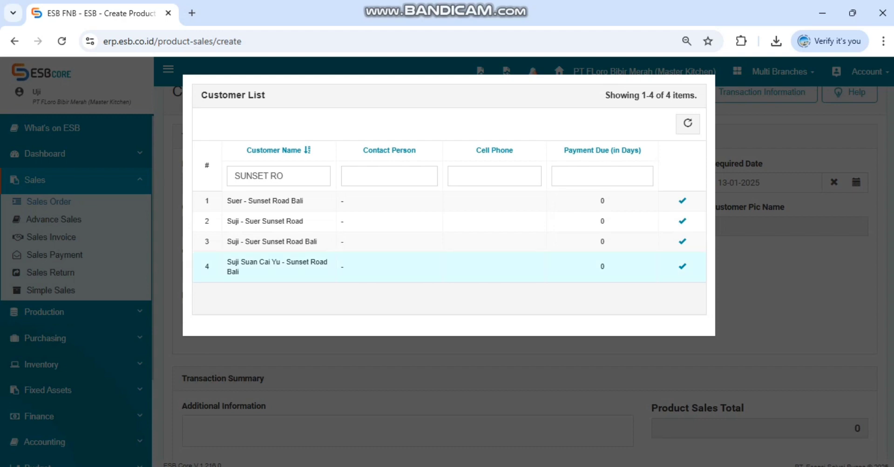
click(682, 241)
Step: Search the product list for "telur ayam ne" and set TELUR AYAM NEGERI as the product of the sales order's first line
scroll(682, 242, down, 5)
scroll(681, 242, up, 2)
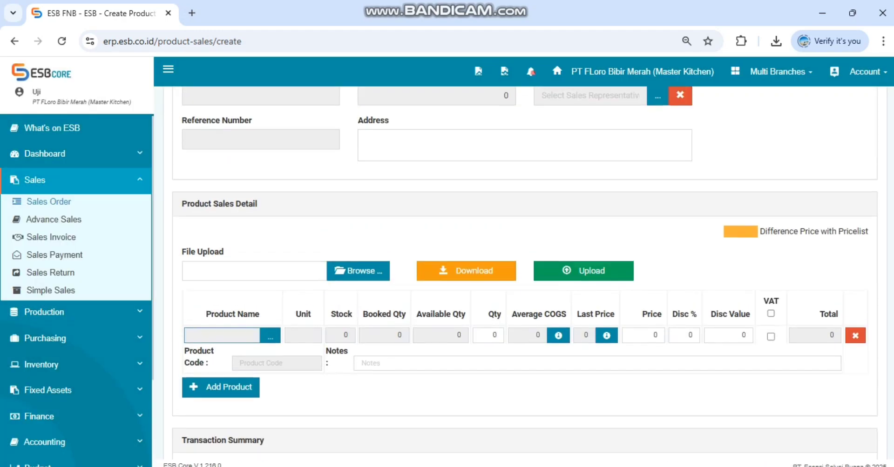
scroll(525, 274, up, 4)
scroll(525, 275, down, 6)
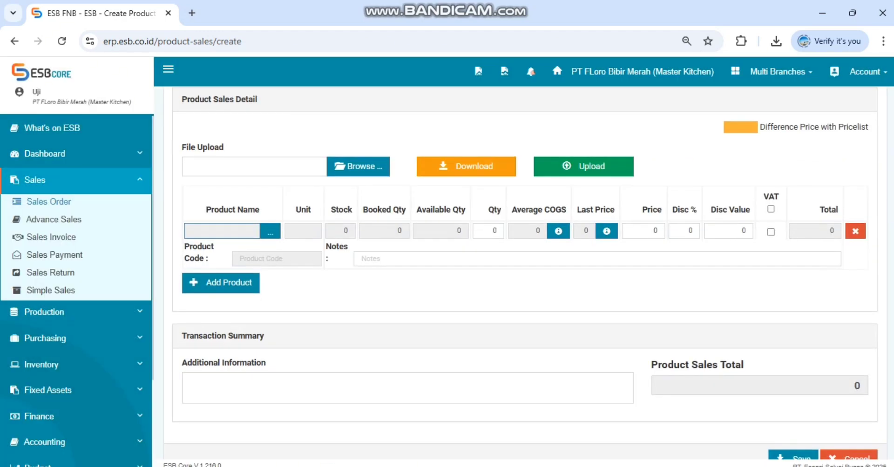
click(270, 231)
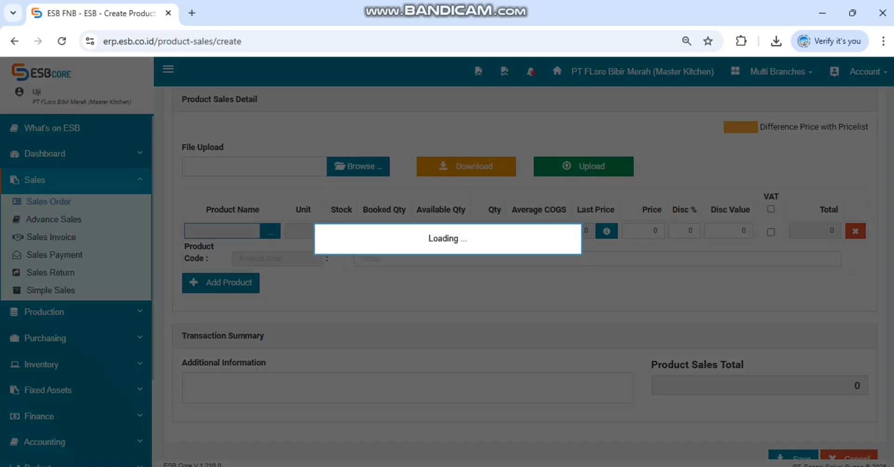
click(696, 211)
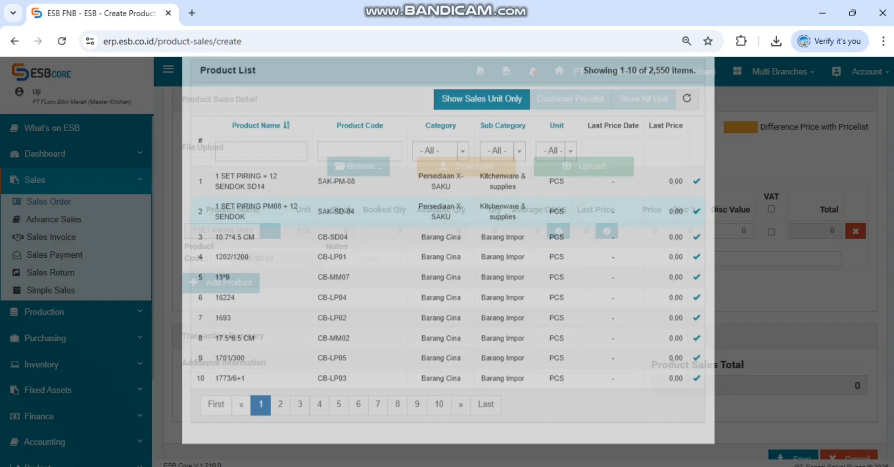
click(488, 230)
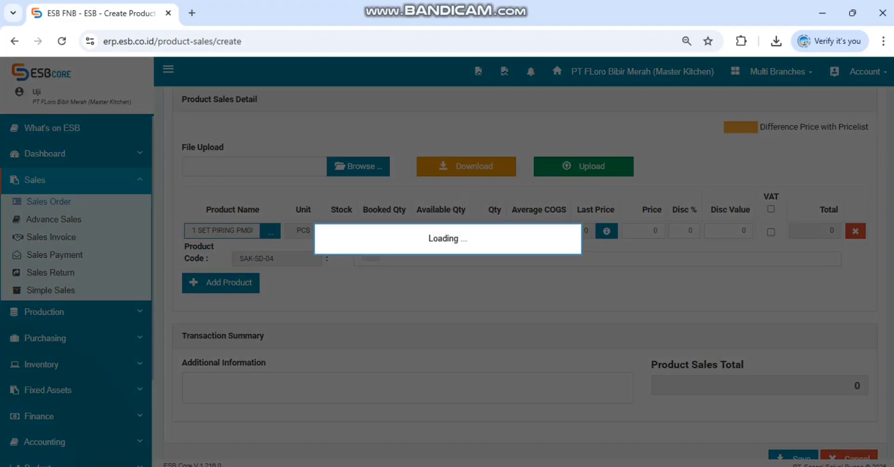
text(TELUR ATA)
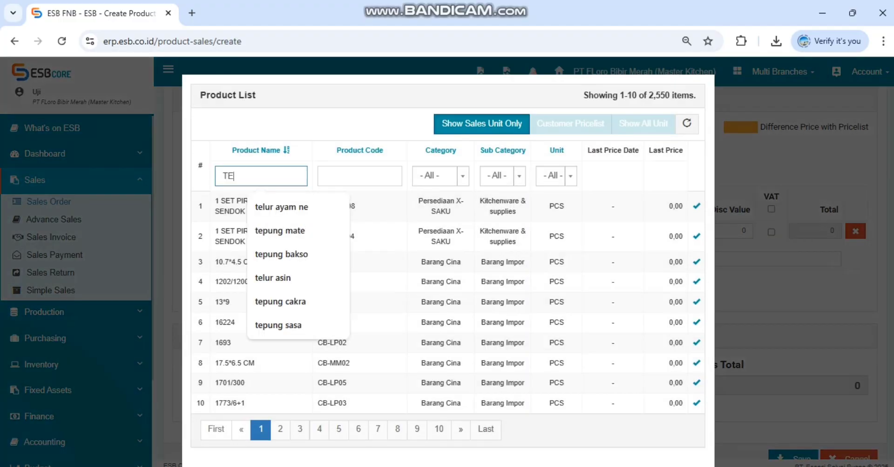
key(BackSpace)
key(BackSpace)
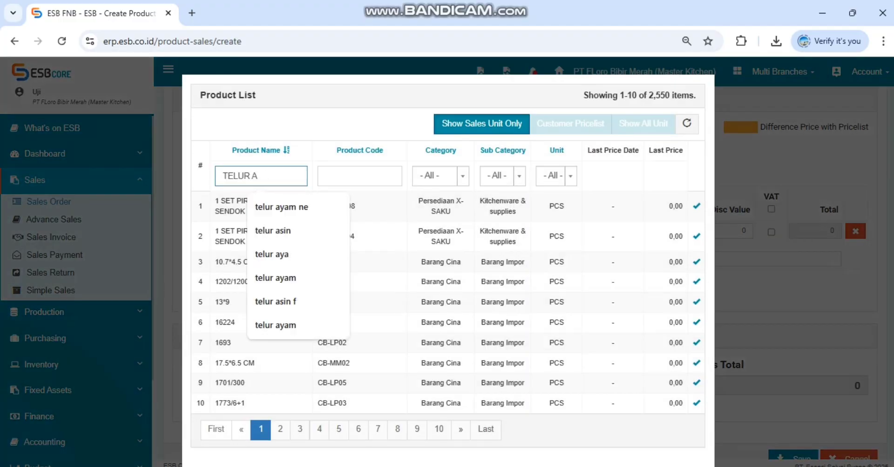
text(YSM)
key(BackSpace)
key(BackSpace)
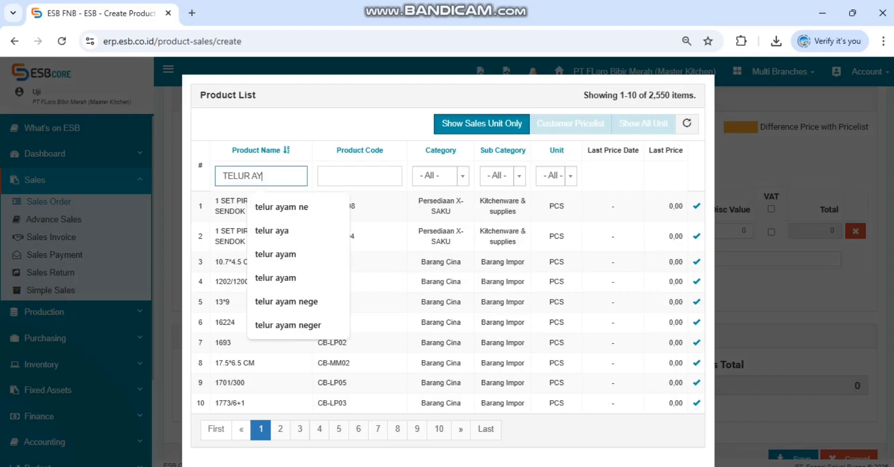
text(AM)
key(Down)
key(Down)
key(Up)
key(Return)
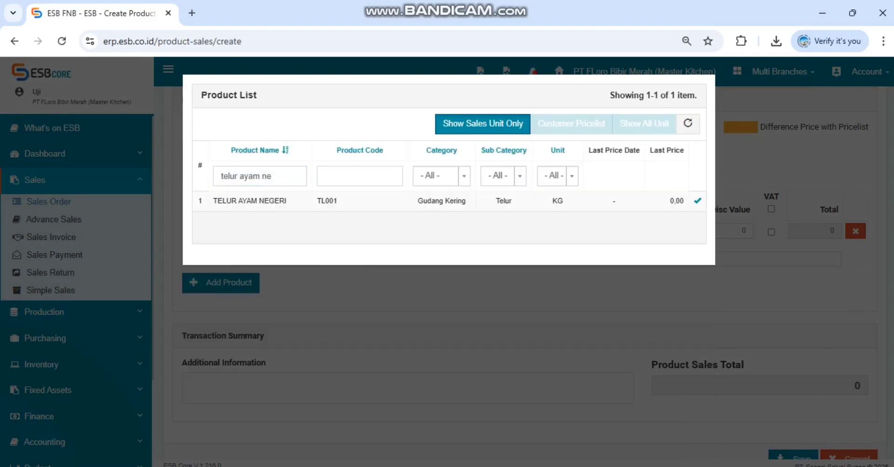
click(697, 201)
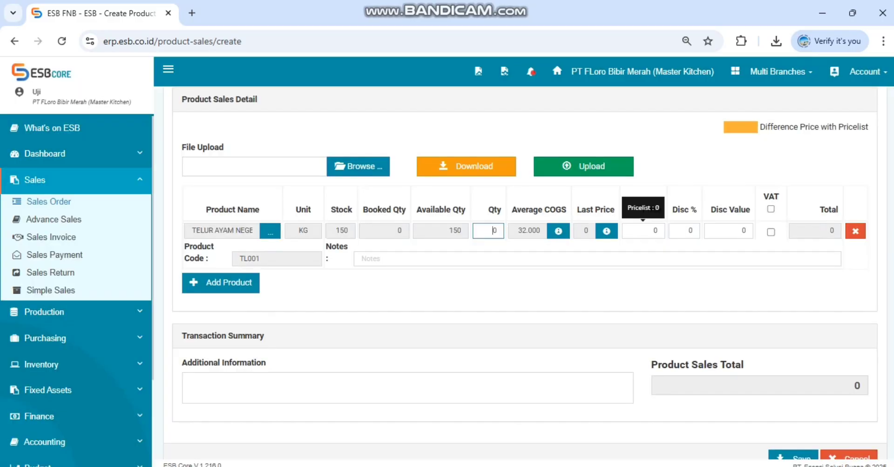
Step: Set the TELUR AYAM NEGERI line's quantity to 10 and its price to 36.000
click(490, 231)
text(1)
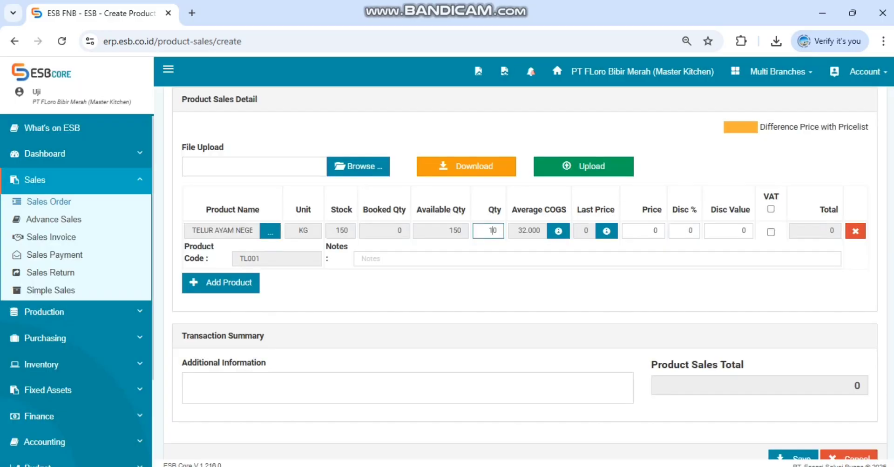
click(655, 230)
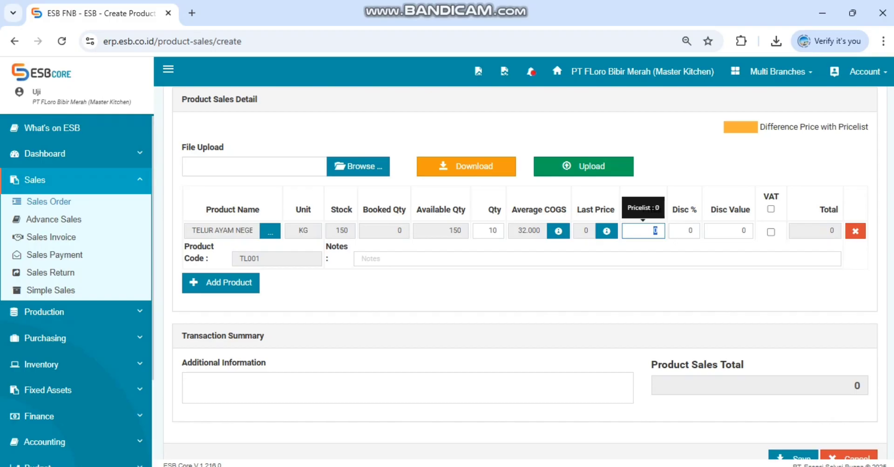
text(36.000)
click(361, 258)
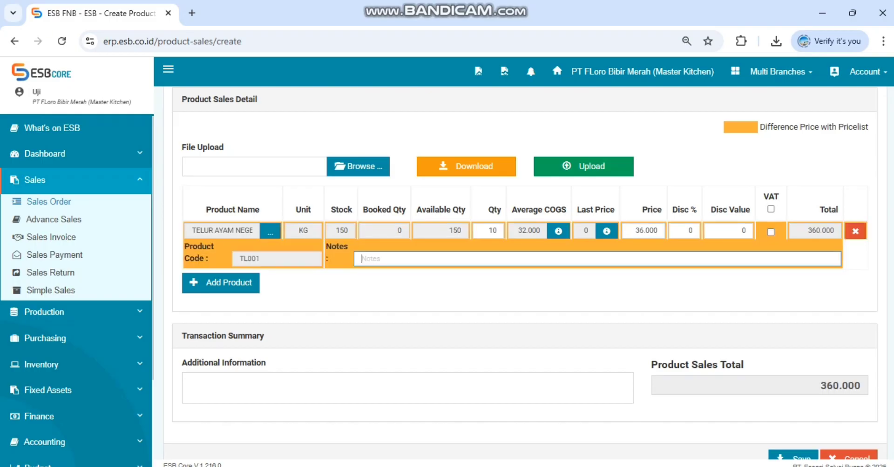
Step: Enter "UNTUK KARYAWAN" as the sales order's additional information
click(190, 384)
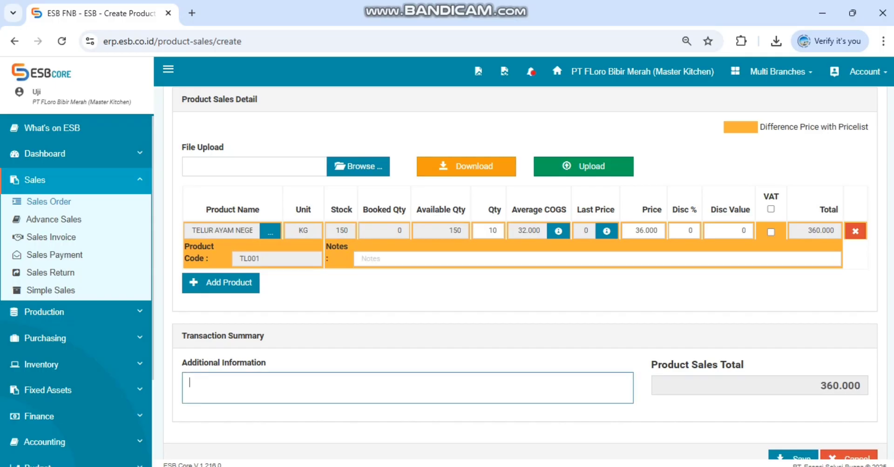
text(UNTUK KARYAWAN)
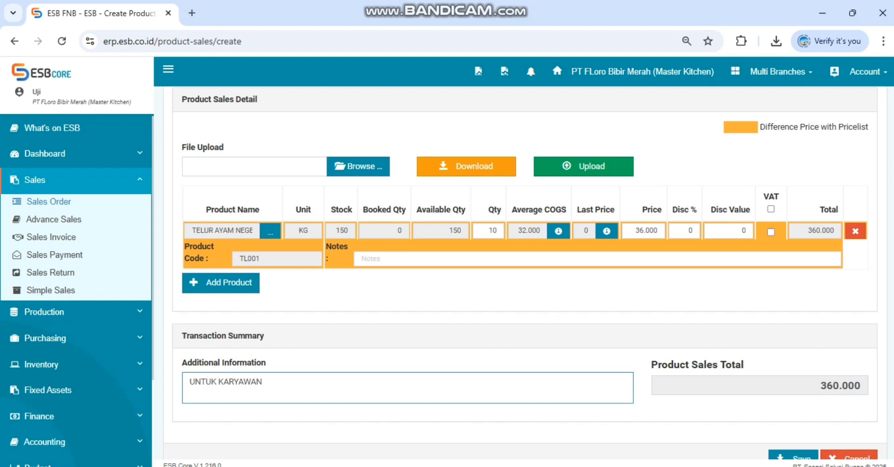
Step: Review the sales order's branch, dates, customer, product line and additional information before saving
scroll(525, 274, up, 1)
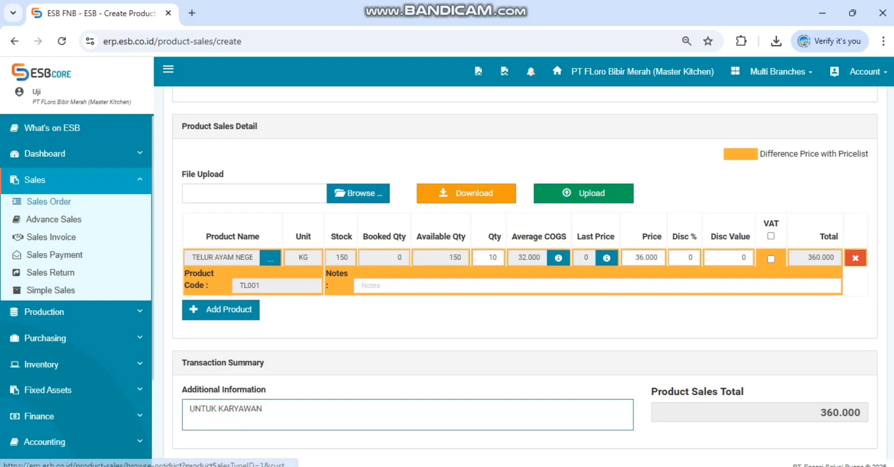
scroll(525, 274, up, 3)
scroll(525, 274, up, 5)
scroll(525, 274, down, 6)
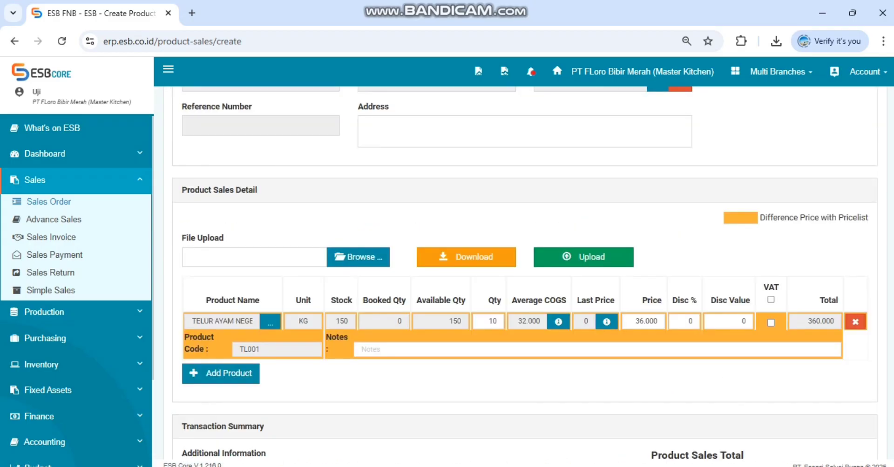
scroll(525, 274, down, 1)
scroll(525, 274, up, 3)
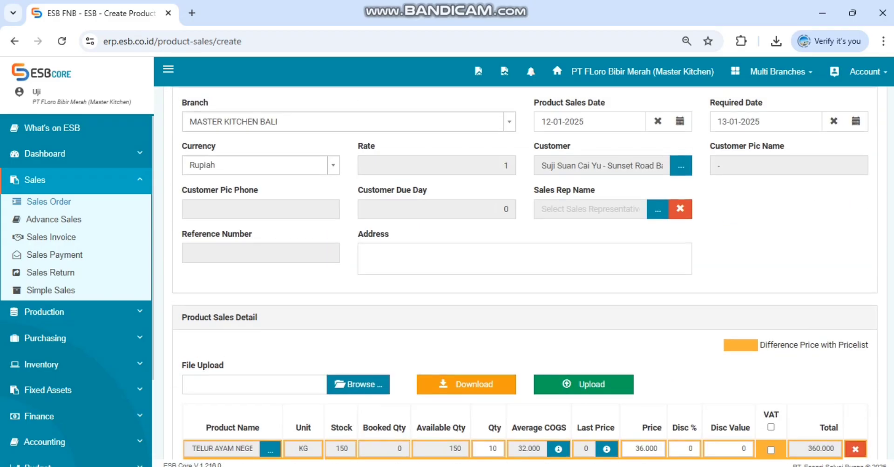
scroll(525, 273, down, 1)
scroll(525, 274, up, 2)
scroll(525, 274, down, 3)
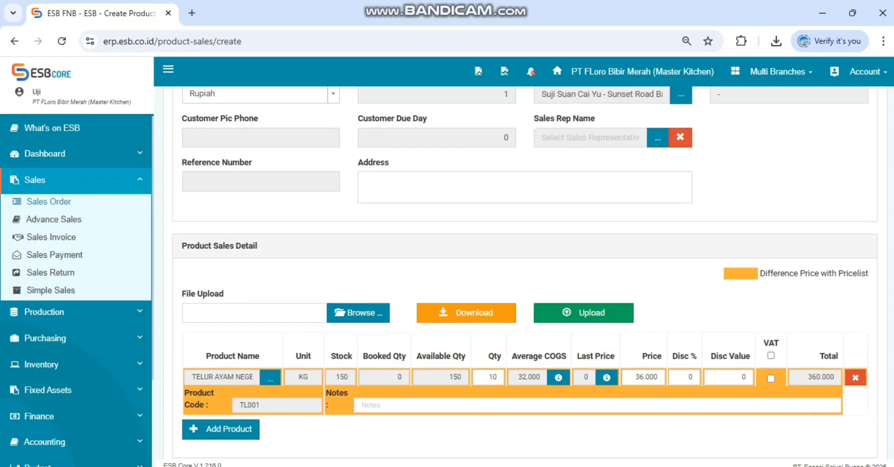
scroll(525, 274, up, 4)
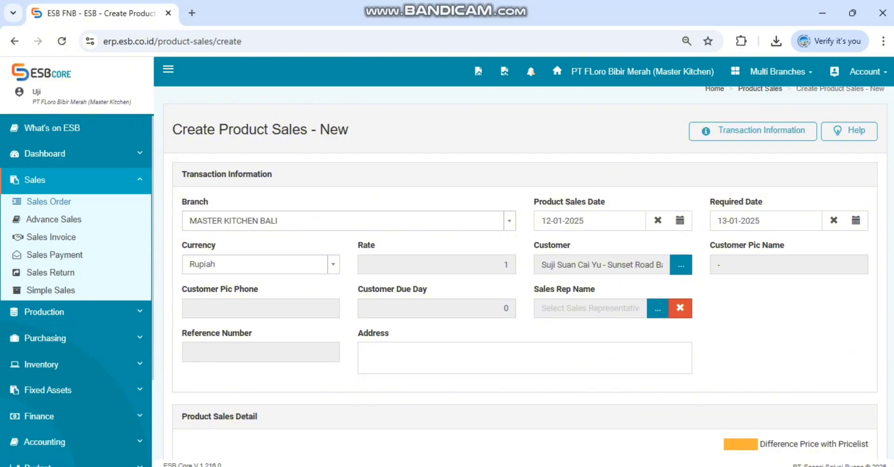
scroll(525, 271, down, 1)
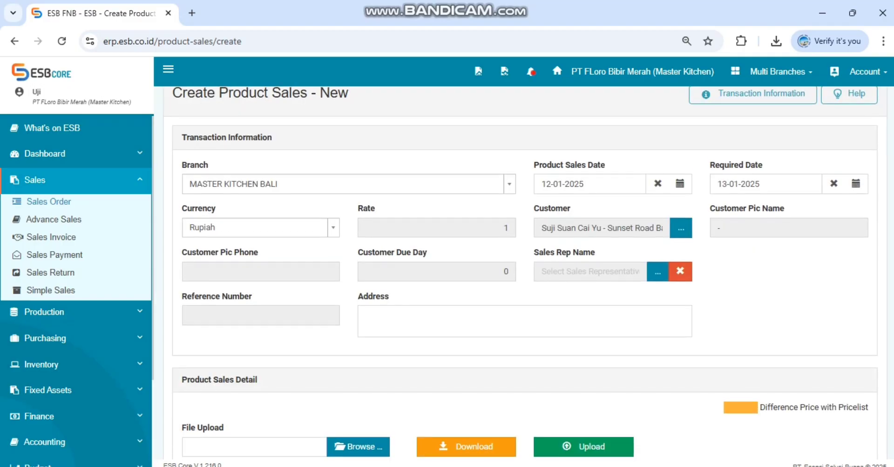
scroll(525, 270, down, 5)
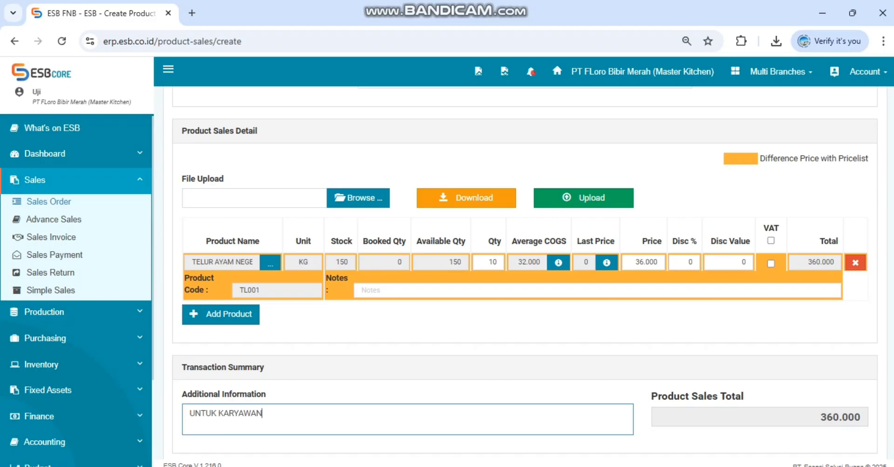
scroll(525, 270, down, 2)
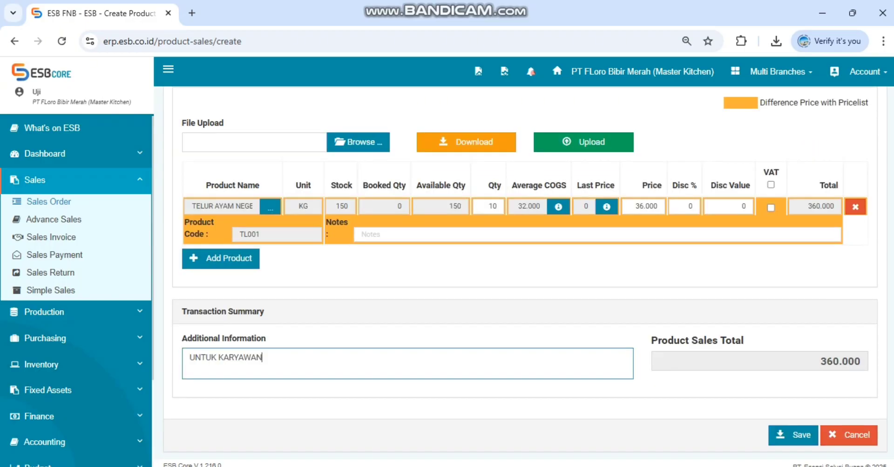
Step: Save the sales order and accept submitting it with the inconsistent price
scroll(525, 270, up, 1)
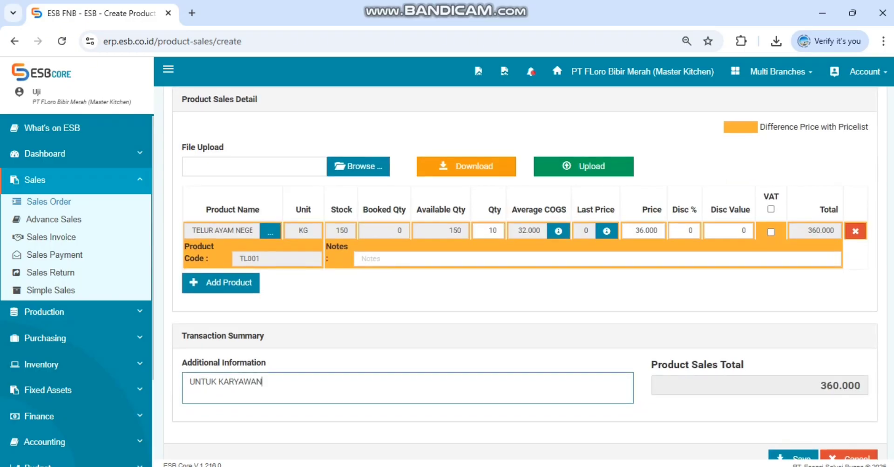
click(792, 457)
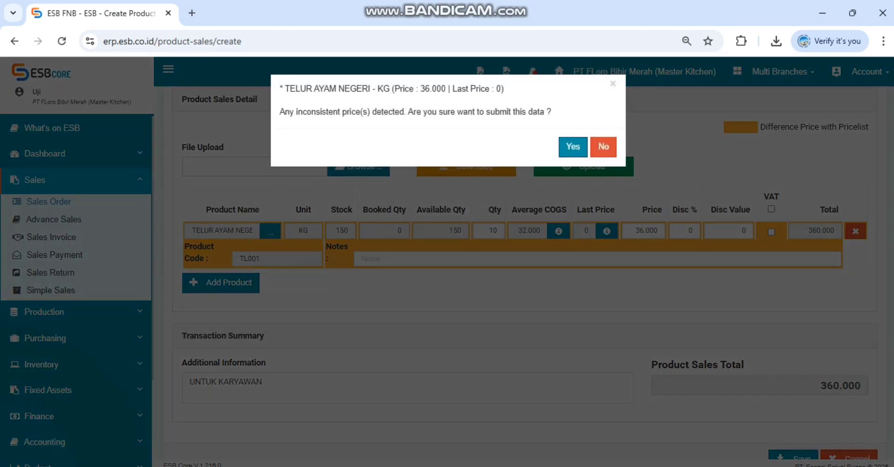
click(572, 147)
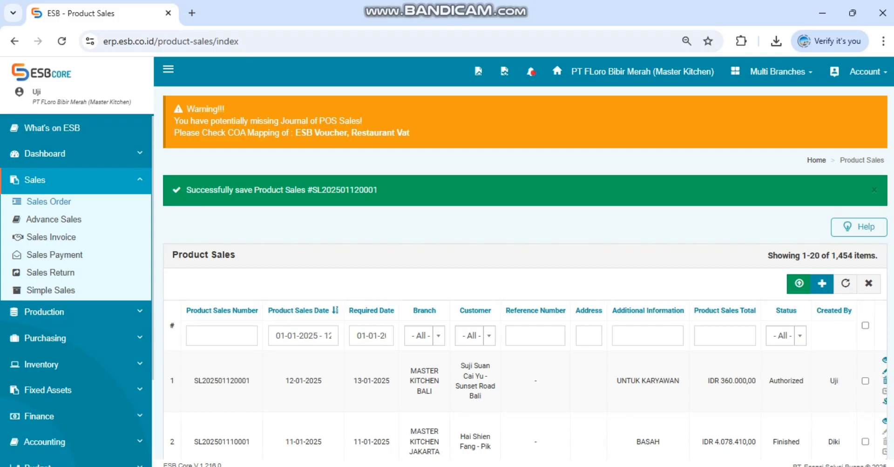
Step: Copy the newly saved sales order's number and open the inventory's Goods Delivery list
double_click(345, 189)
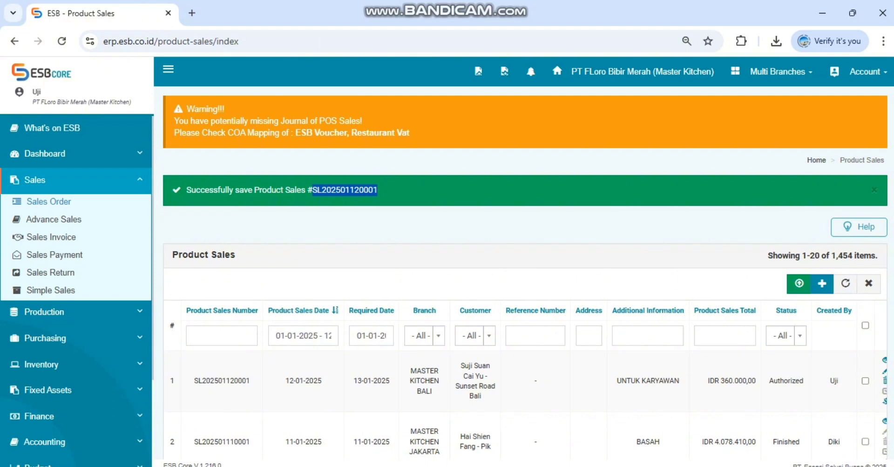
click(221, 335)
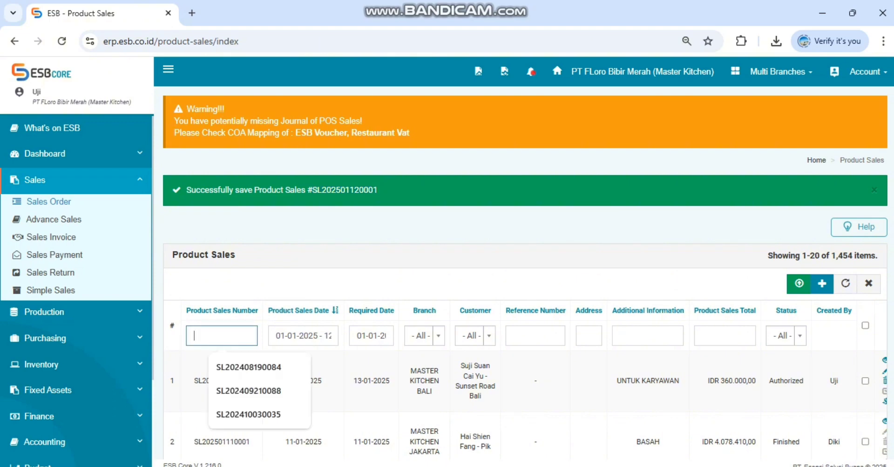
double_click(344, 190)
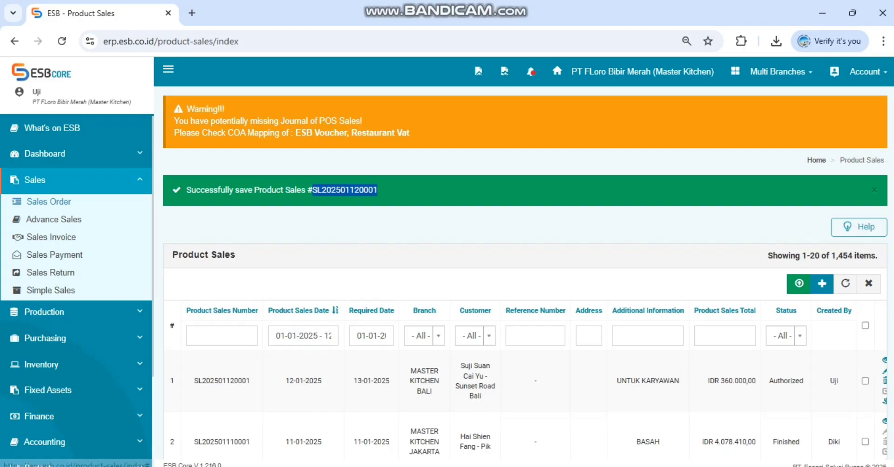
click(35, 180)
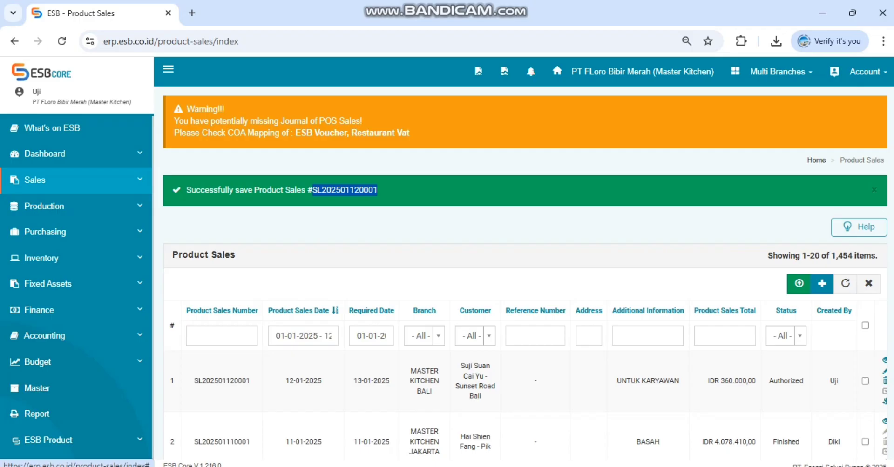
click(41, 258)
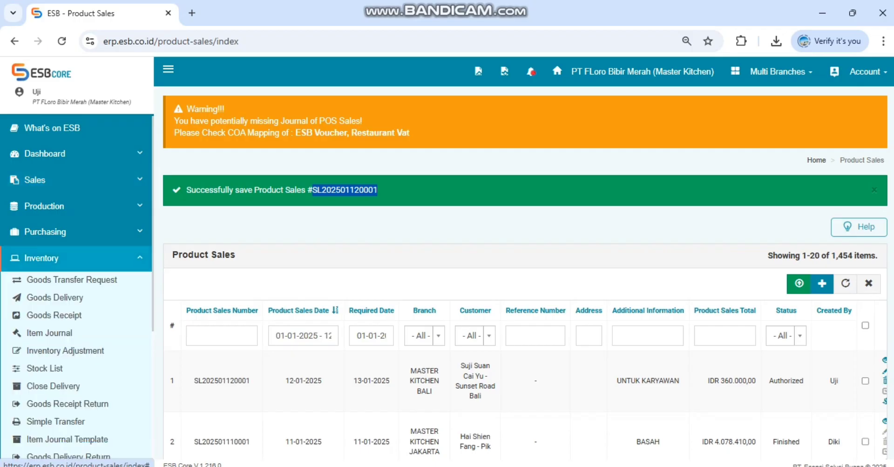
click(53, 297)
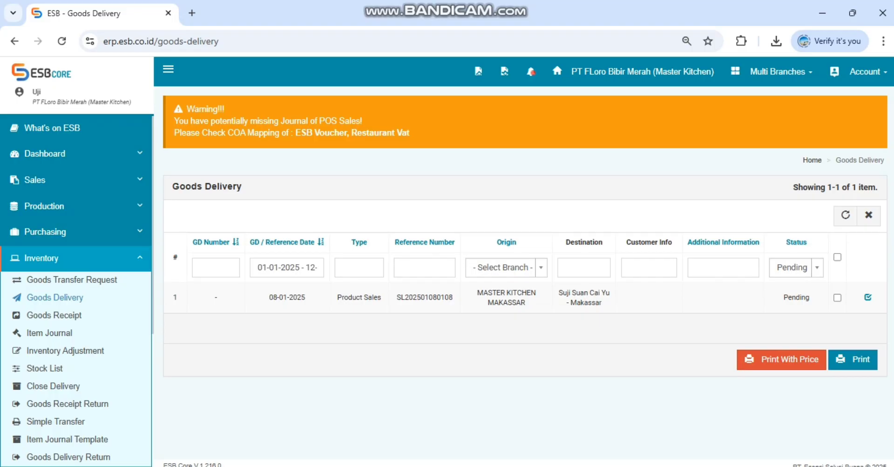
Step: Filter the goods deliveries by the copied sales order number as reference number and clear the date range filter
click(424, 267)
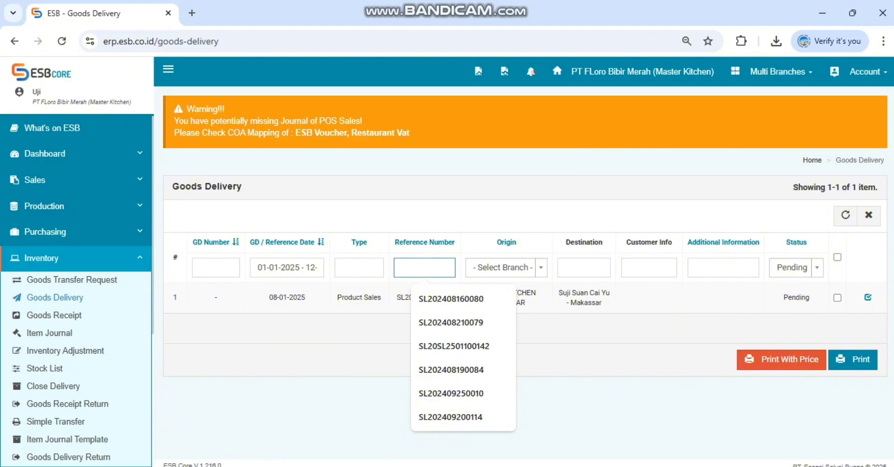
key(ctrl+v)
key(Return)
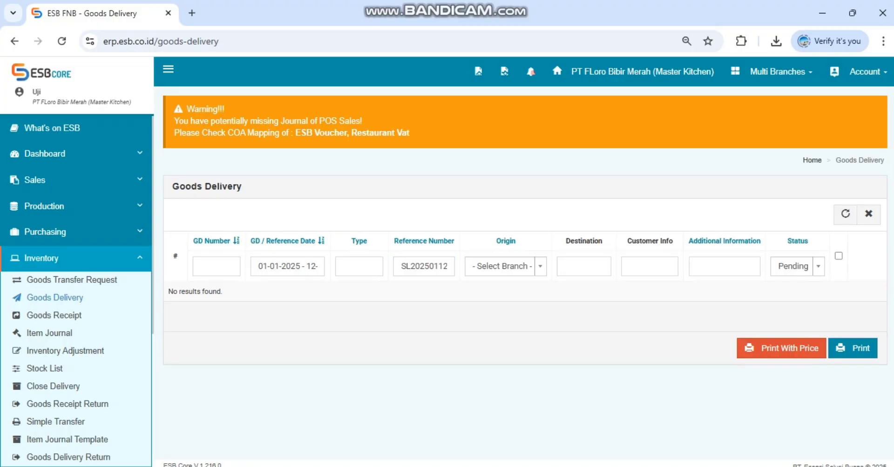
click(287, 266)
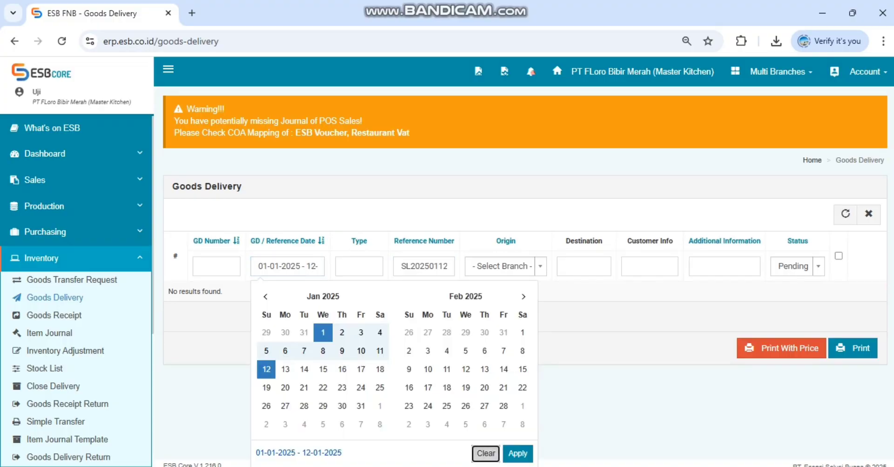
click(483, 454)
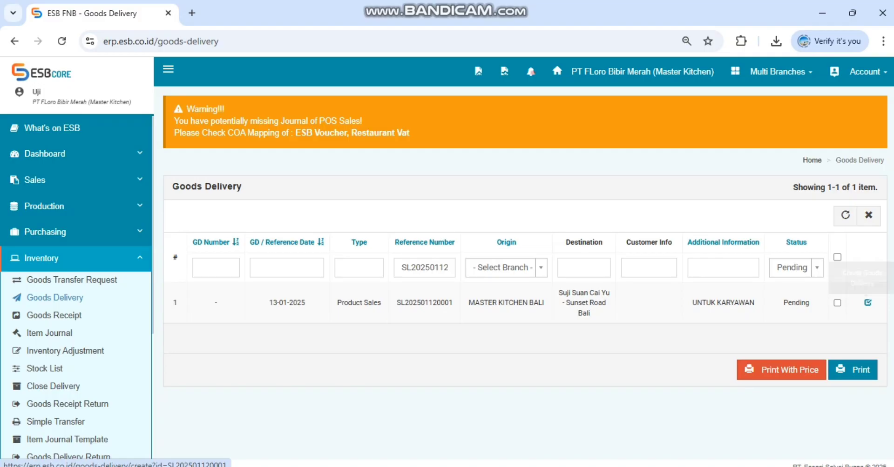
Step: Clear the reference number filter and filter the goods deliveries to the date 13-01-2025
click(420, 267)
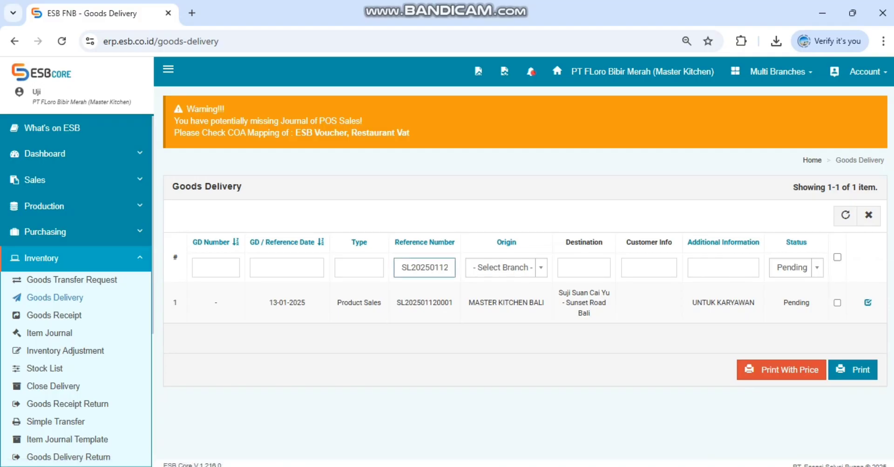
double_click(421, 267)
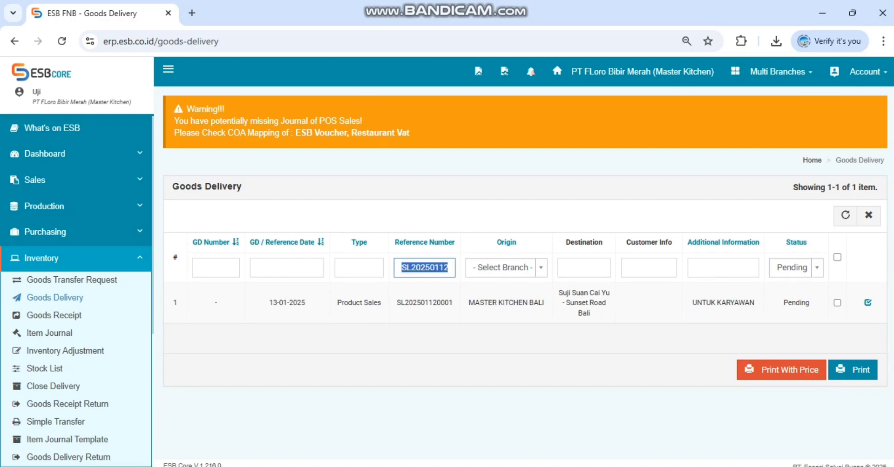
key(BackSpace)
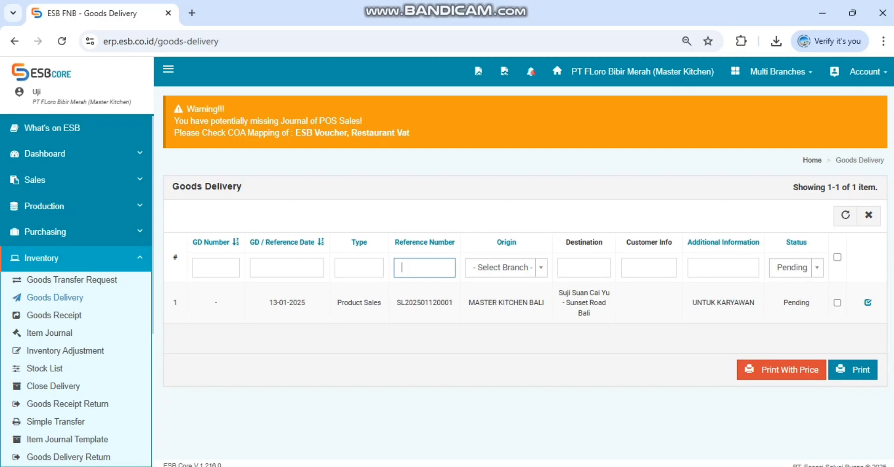
key(Return)
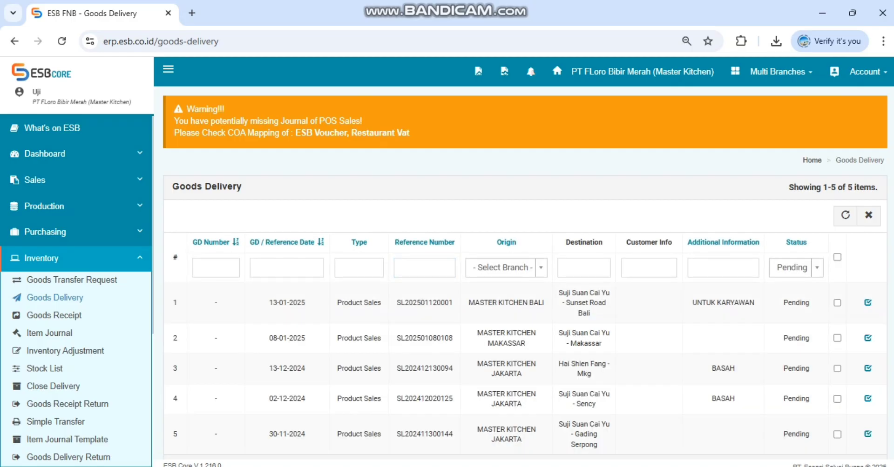
click(287, 268)
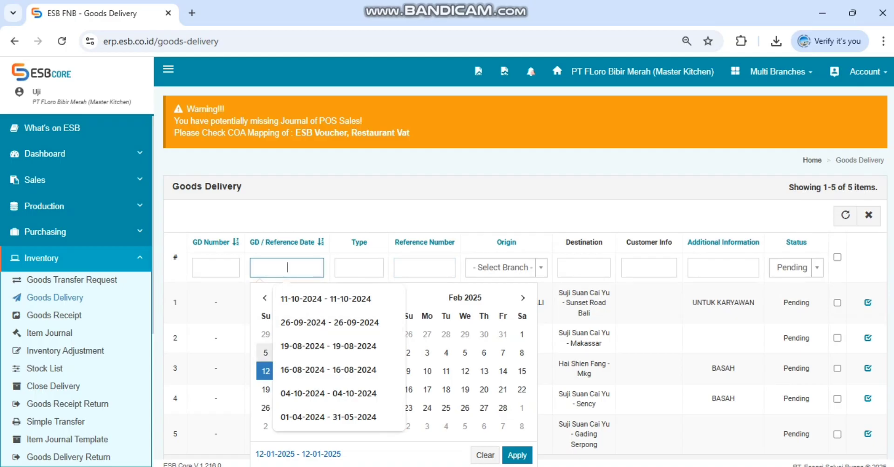
click(264, 372)
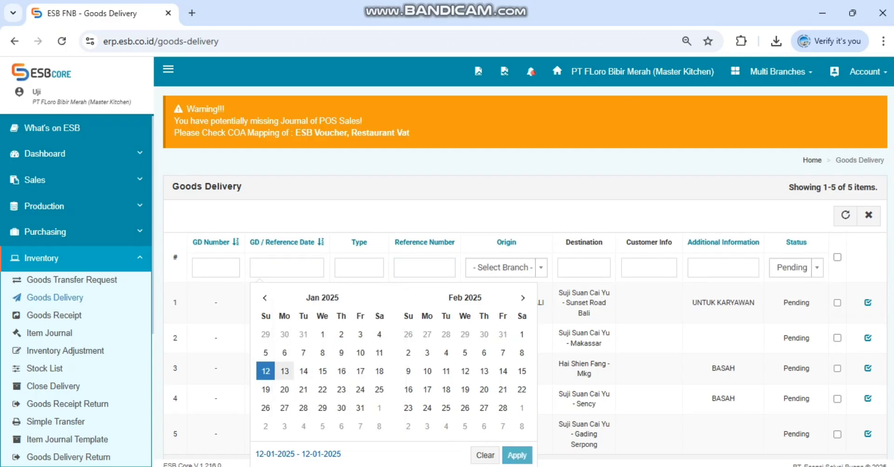
click(285, 371)
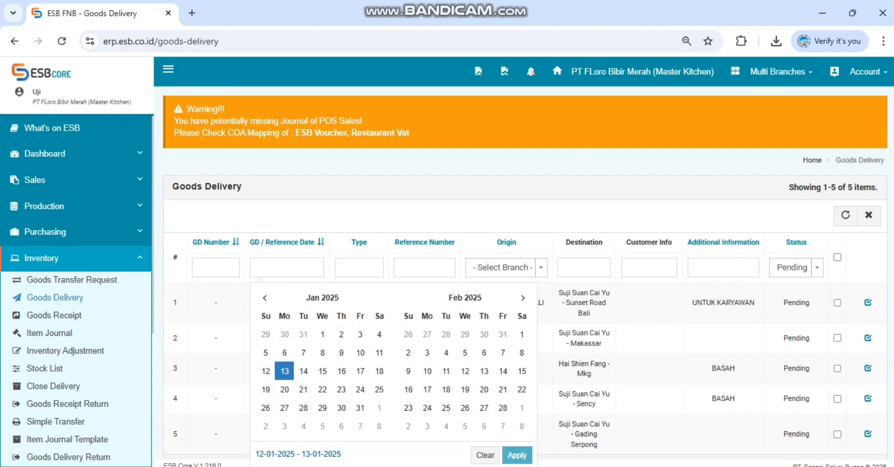
click(285, 372)
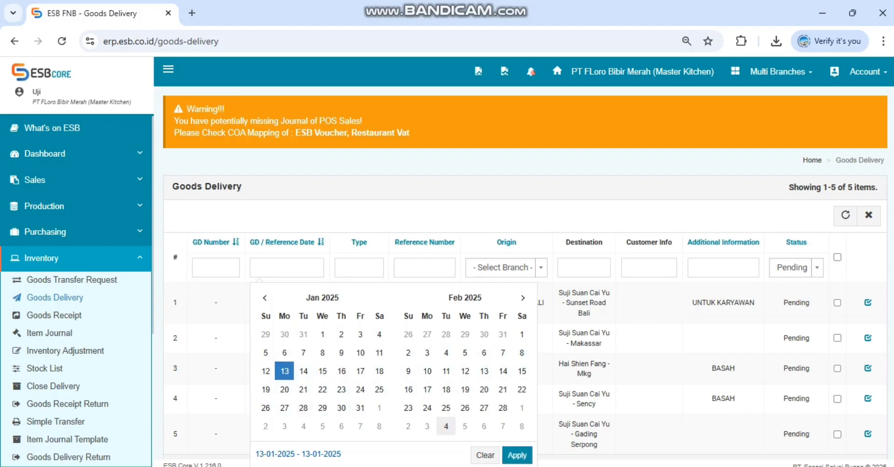
click(517, 455)
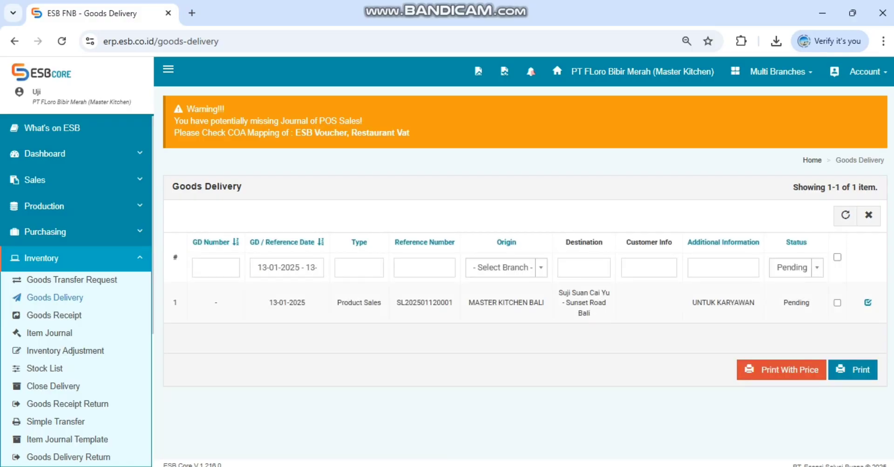
Step: Filter the goods deliveries by origin MASTER KITCHEN BALI and start creating the delivery for the UNTUK KARYAWAN order
click(506, 268)
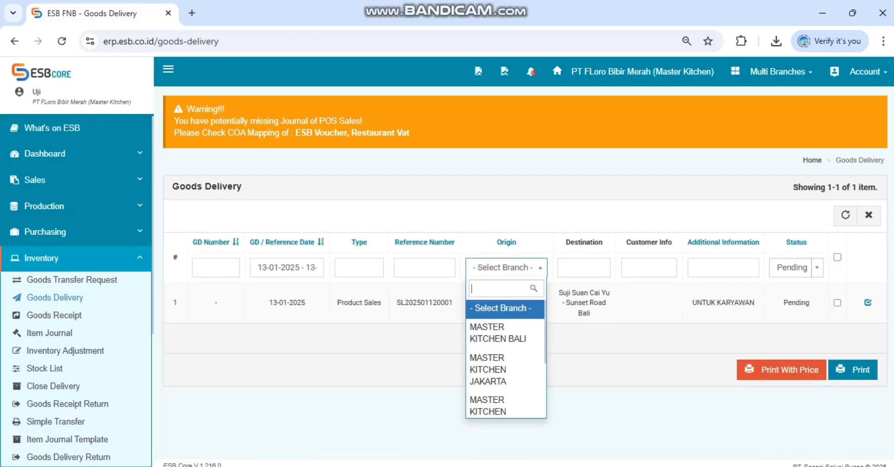
text(BALI)
key(Return)
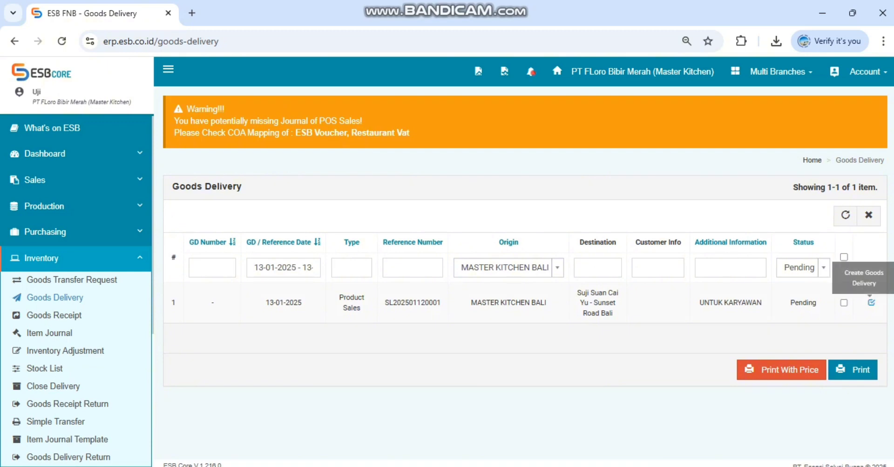
click(871, 302)
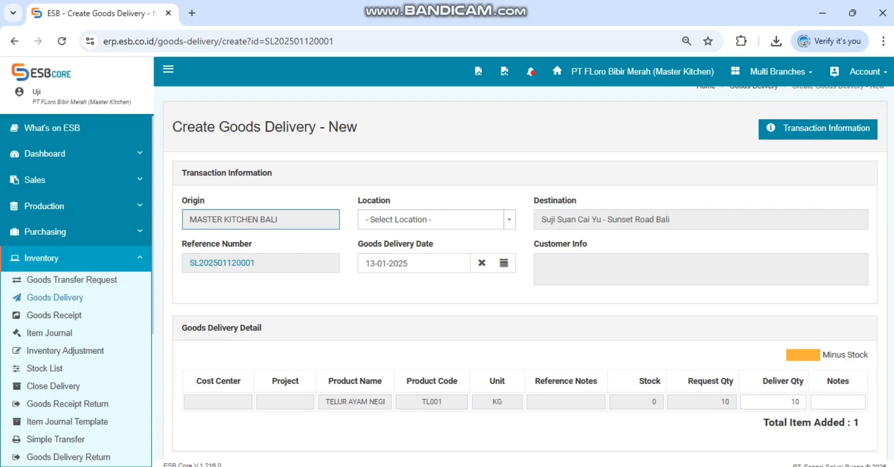
Step: Review the new goods delivery's destination, delivery date, product line and deliver quantity
drag(546, 219, 673, 220)
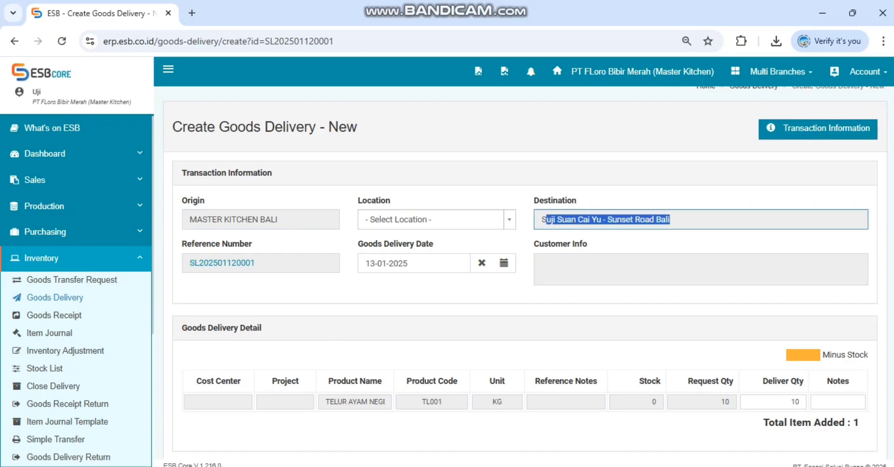
scroll(525, 272, down, 2)
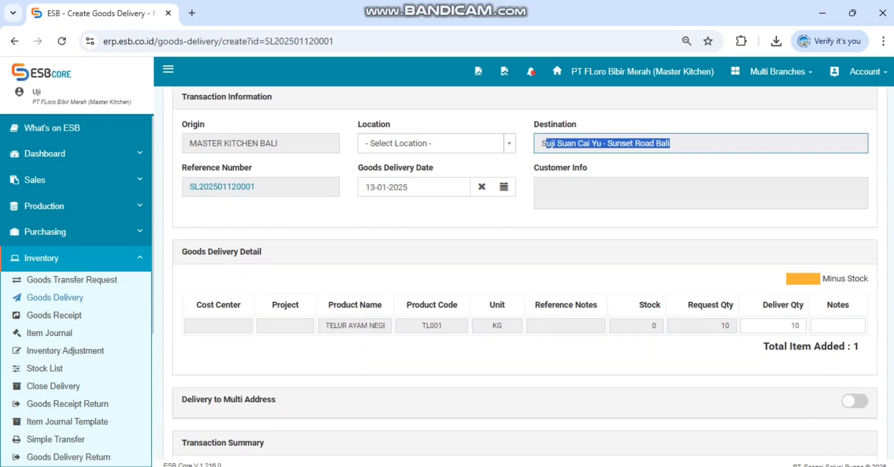
scroll(525, 273, up, 3)
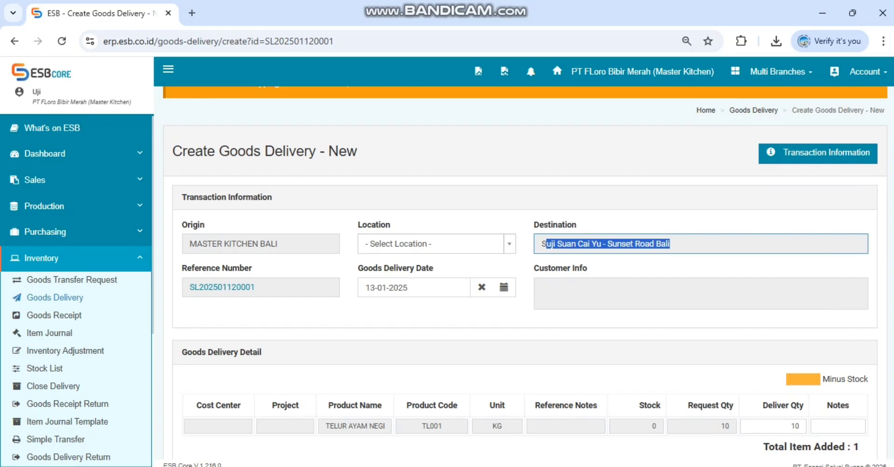
scroll(525, 273, down, 3)
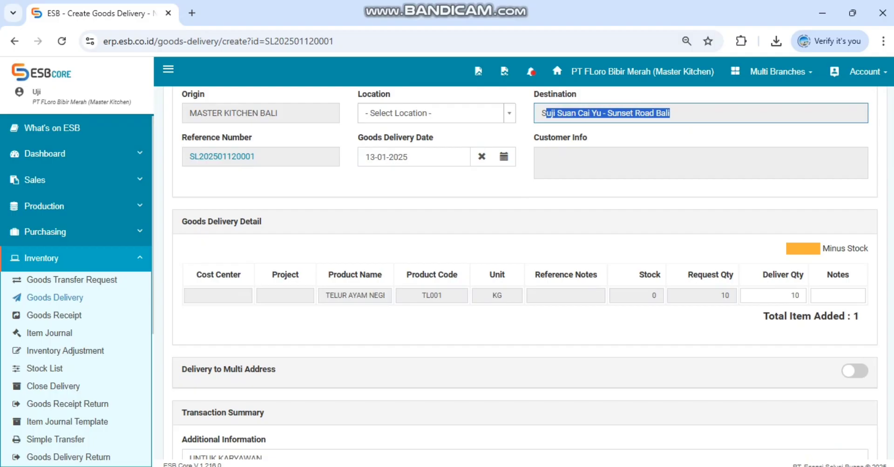
scroll(525, 273, up, 2)
click(787, 393)
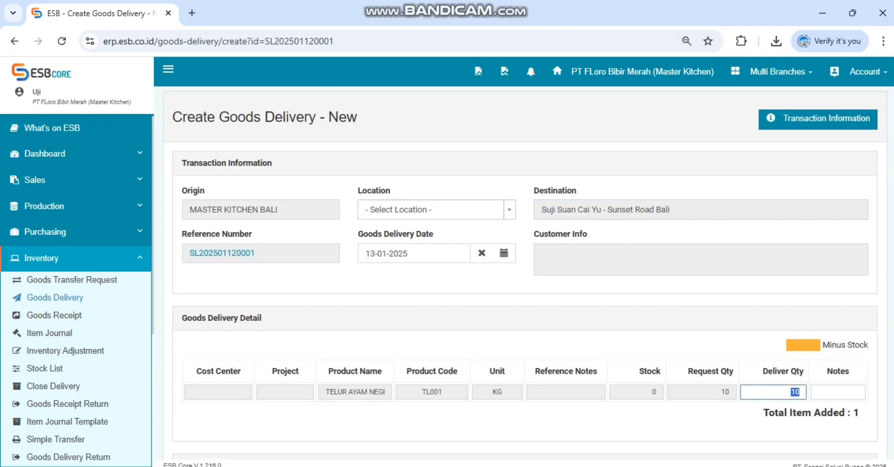
scroll(525, 274, down, 4)
scroll(525, 274, up, 2)
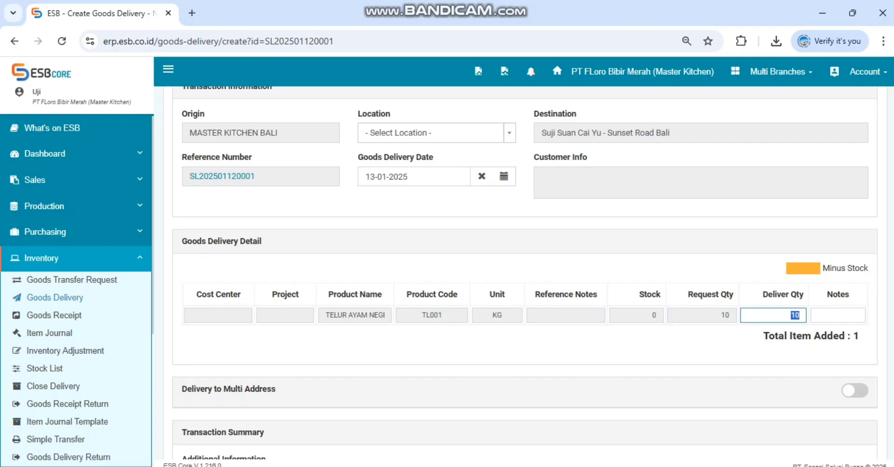
scroll(525, 276, up, 2)
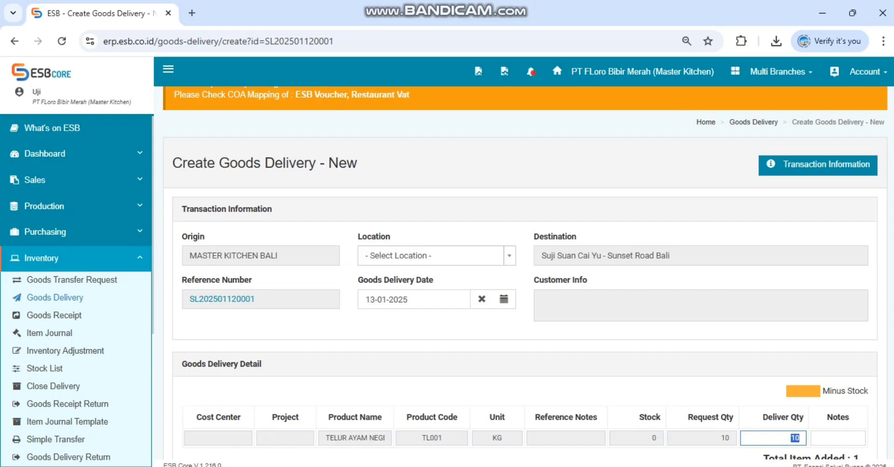
Step: Set the goods delivery's location to Gudang Kering Bali
click(436, 256)
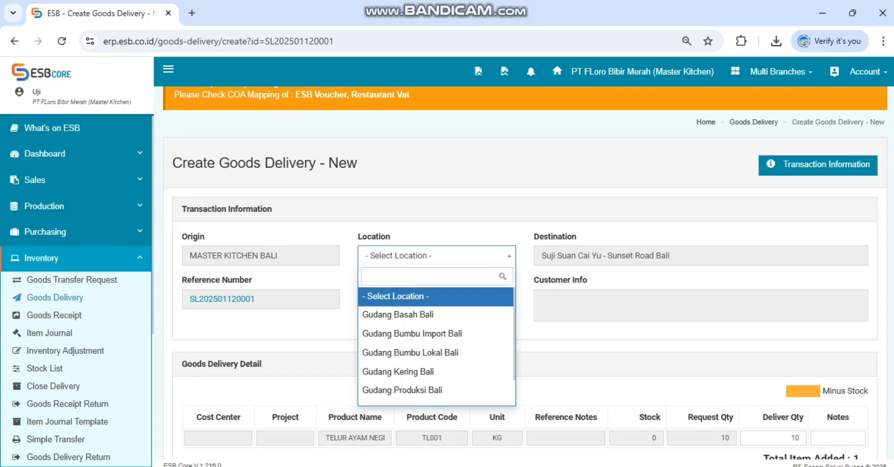
text(KERIN)
key(BackSpace)
key(BackSpace)
text(GUDANG KERING)
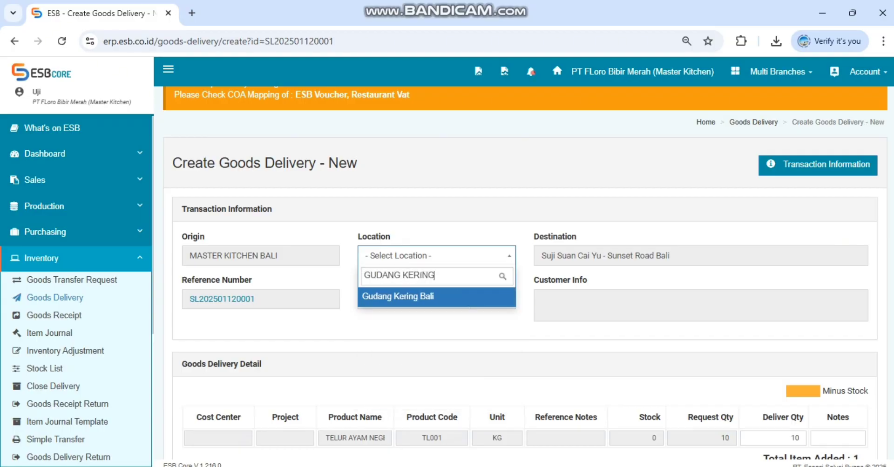
key(Return)
Step: Check the egg line's stock at the chosen location and look through the available locations without changing the selection
scroll(525, 279, down, 3)
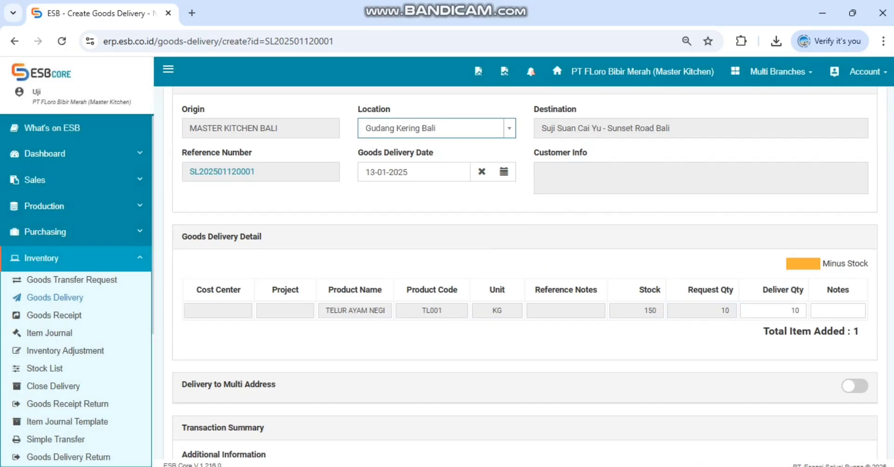
scroll(525, 279, down, 2)
scroll(524, 279, up, 3)
scroll(525, 280, down, 2)
scroll(524, 279, up, 4)
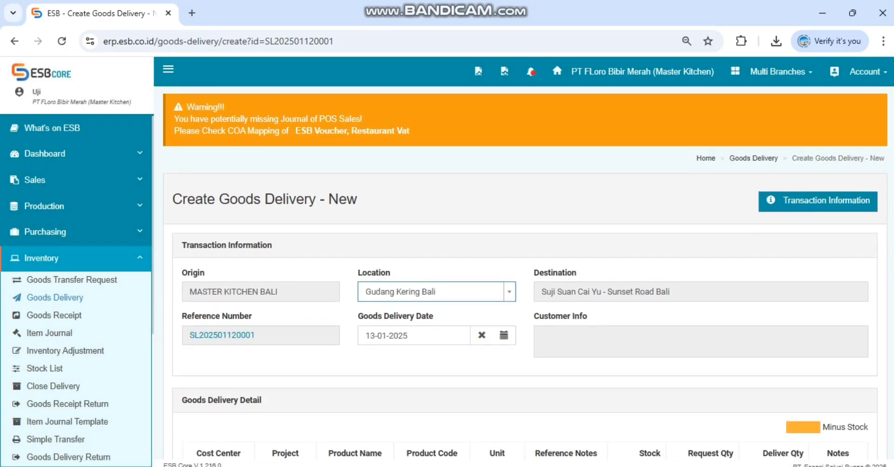
click(436, 292)
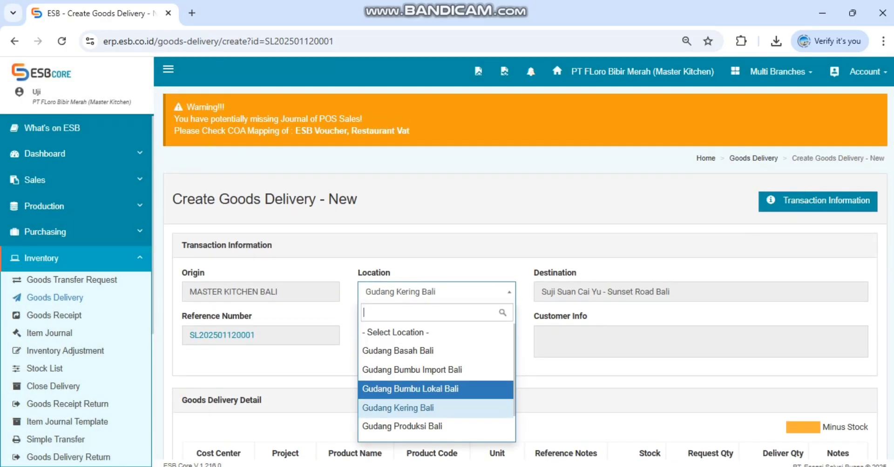
click(436, 291)
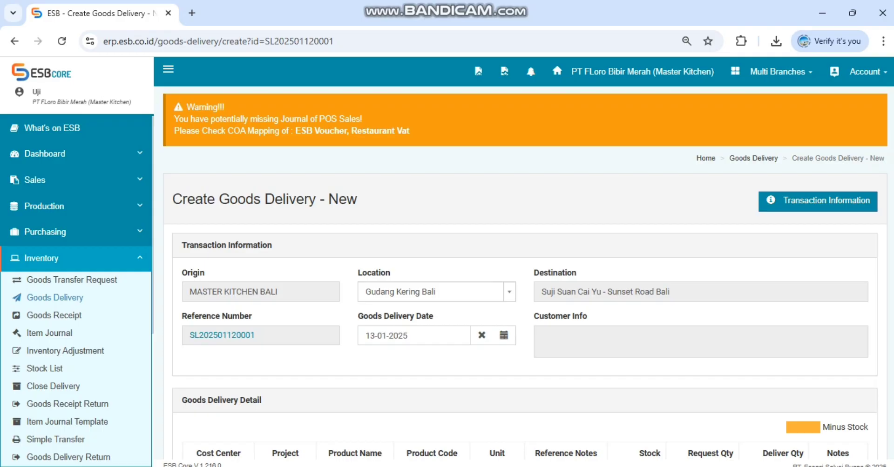
Step: Check the goods delivery's details and its UNTUK KARYAWAN additional information, and save the delivery
scroll(525, 277, down, 6)
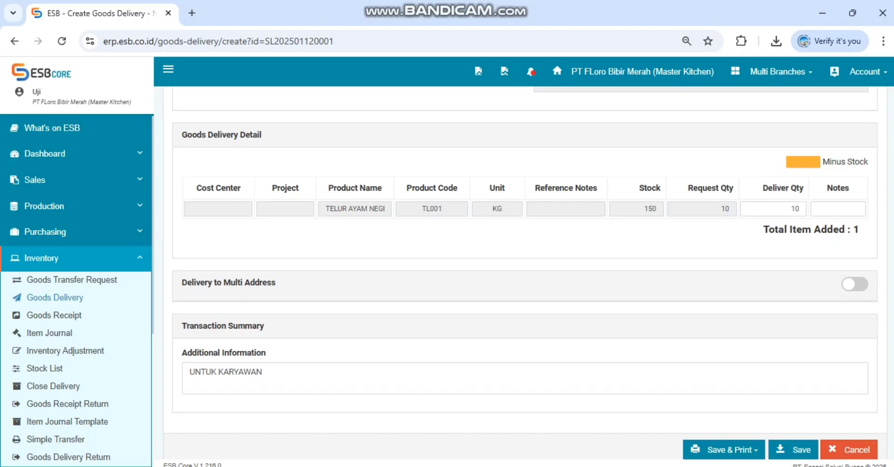
click(262, 372)
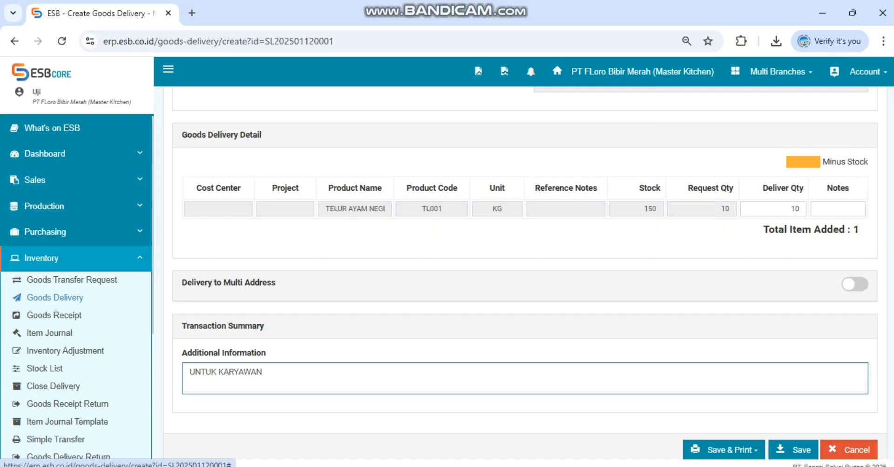
scroll(524, 272, up, 3)
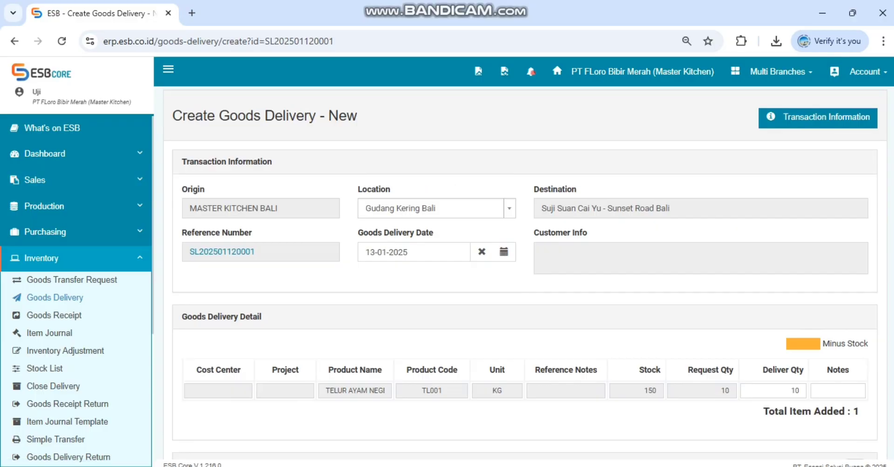
scroll(524, 272, down, 3)
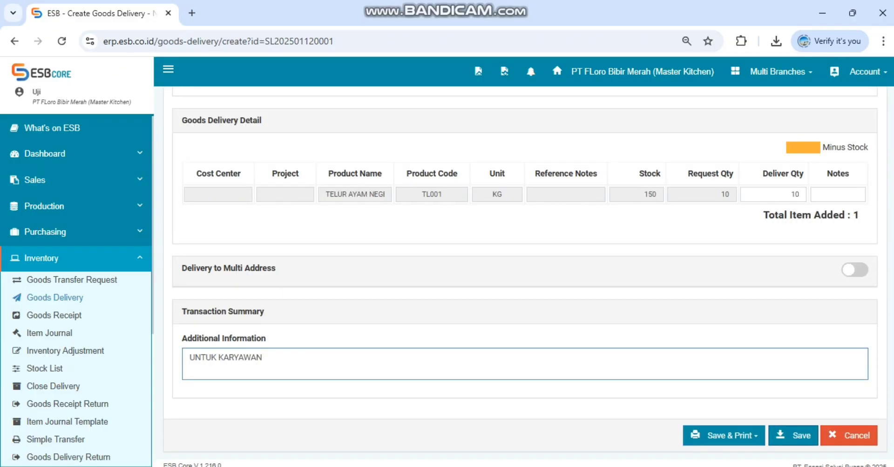
click(792, 435)
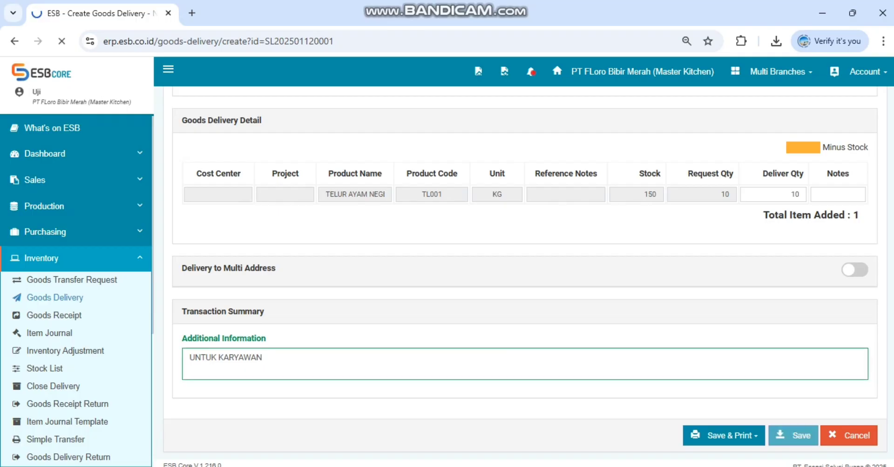
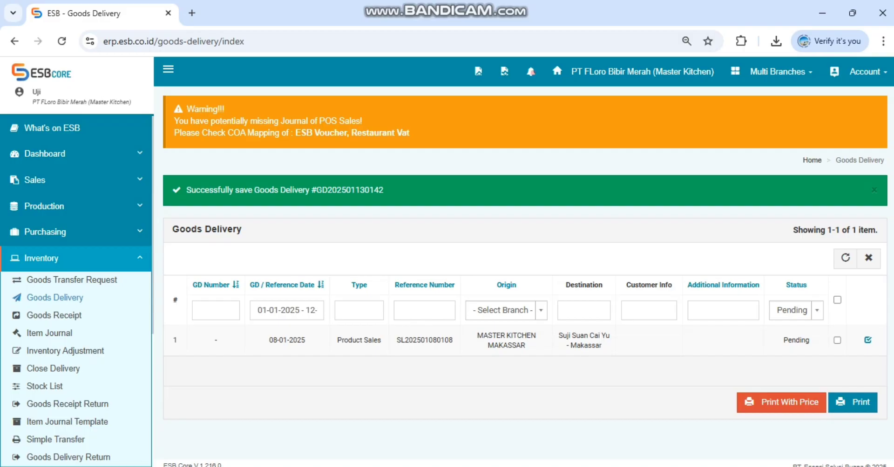
Step: Copy the newly saved goods delivery's number and filter the goods delivery list by it
triple_click(349, 190)
click(349, 190)
double_click(349, 190)
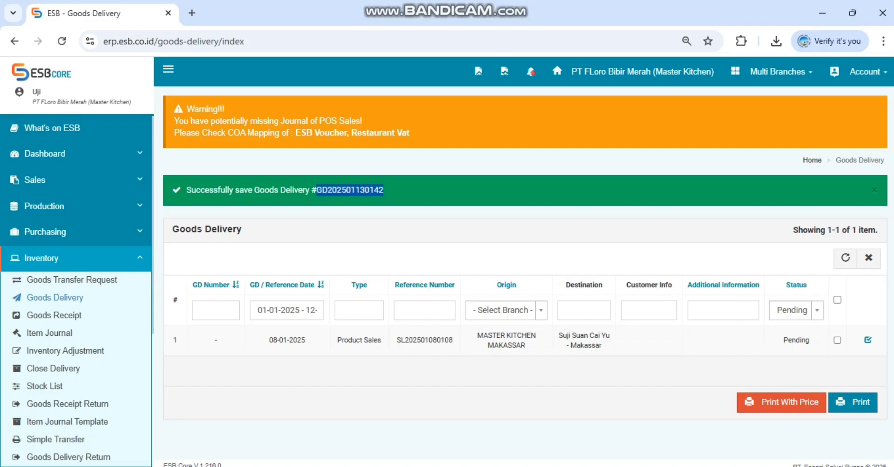
right_click(340, 191)
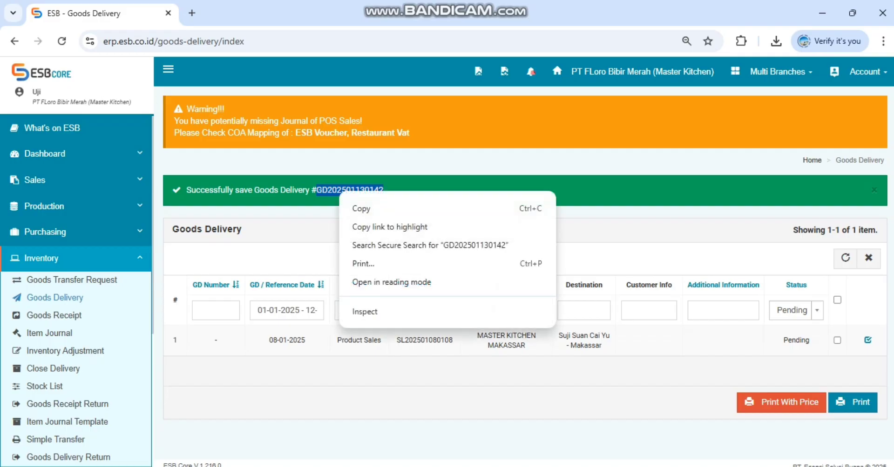
click(361, 208)
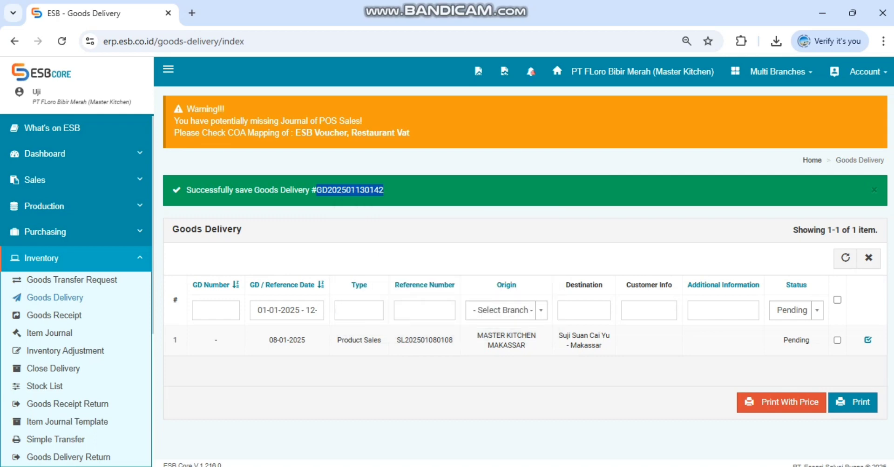
click(215, 310)
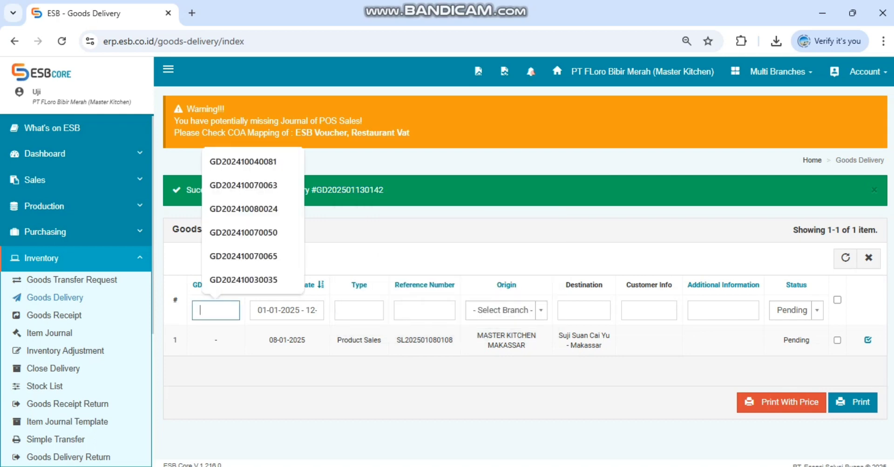
click(325, 259)
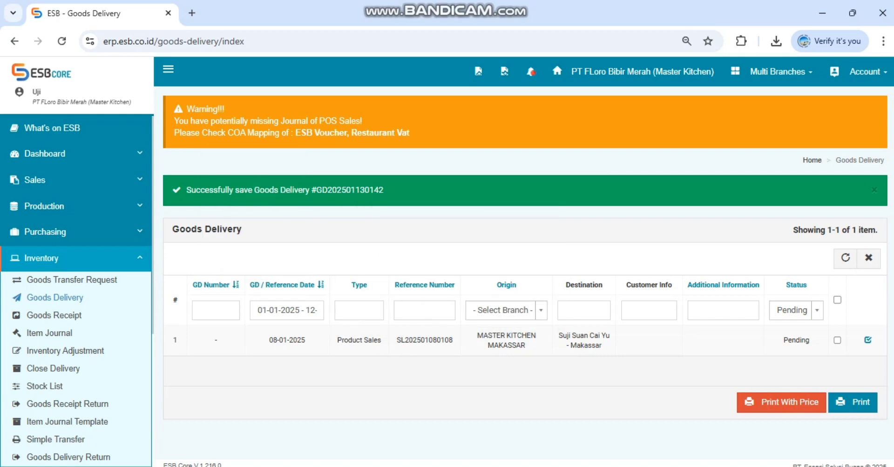
click(215, 311)
click(331, 259)
click(215, 311)
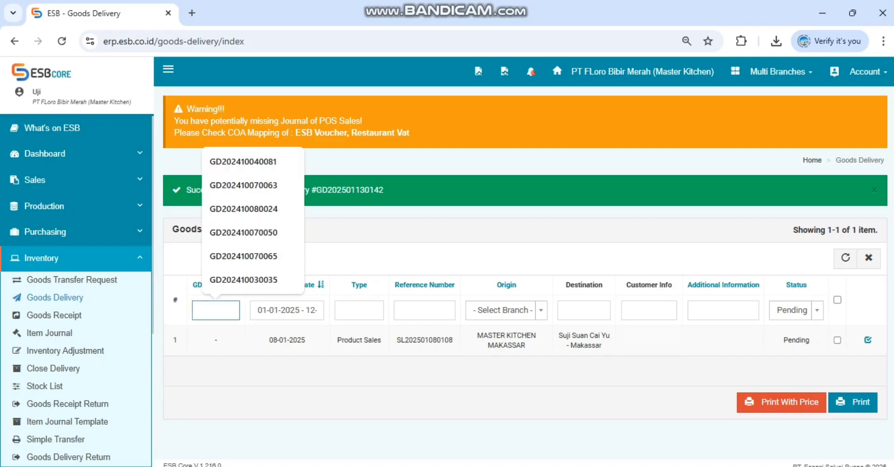
key(ctrl+v)
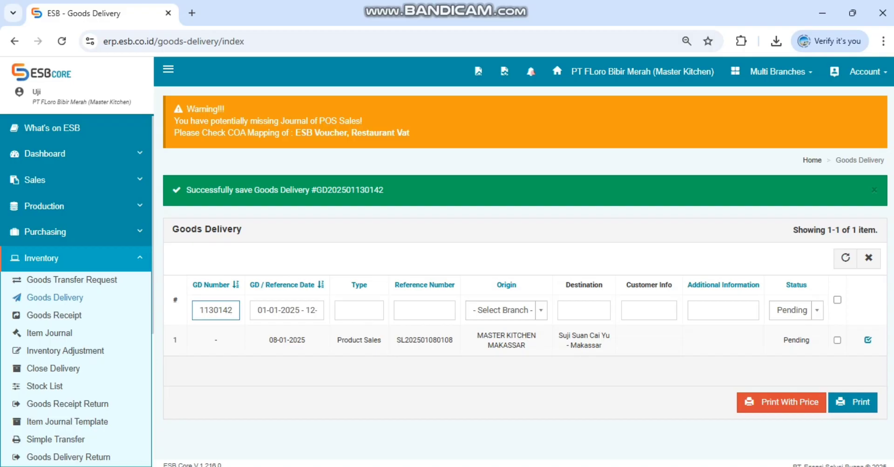
key(Return)
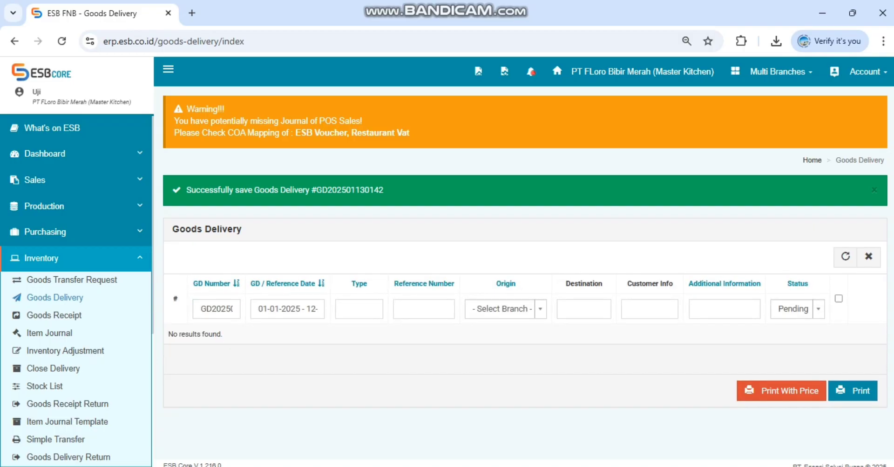
Step: Filter the goods delivery list to origin MASTER KITCHEN BALI and status Authorized
click(503, 309)
text(BALI)
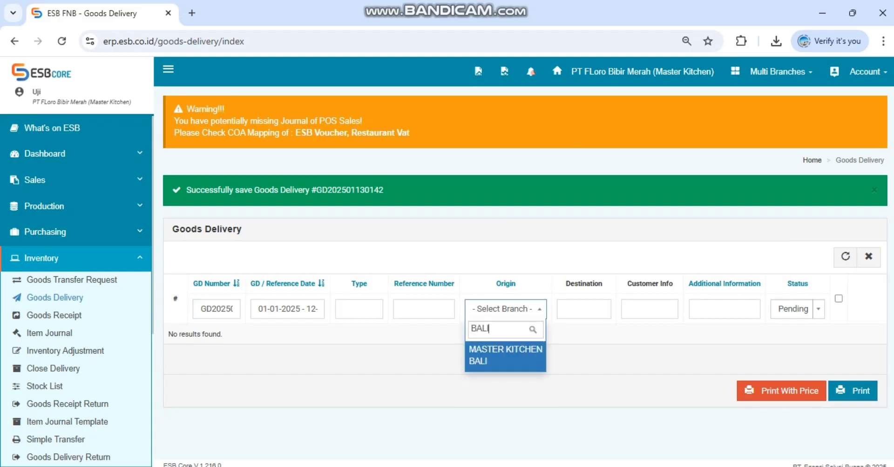
key(Return)
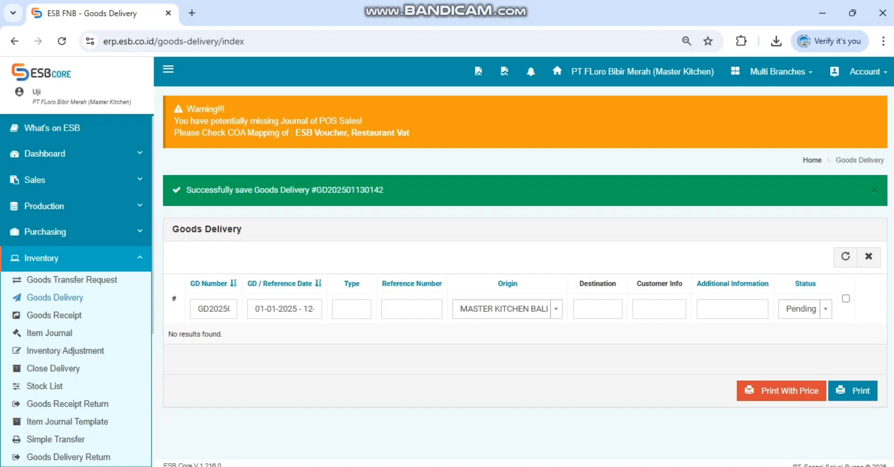
click(805, 309)
scroll(804, 401, down, 1)
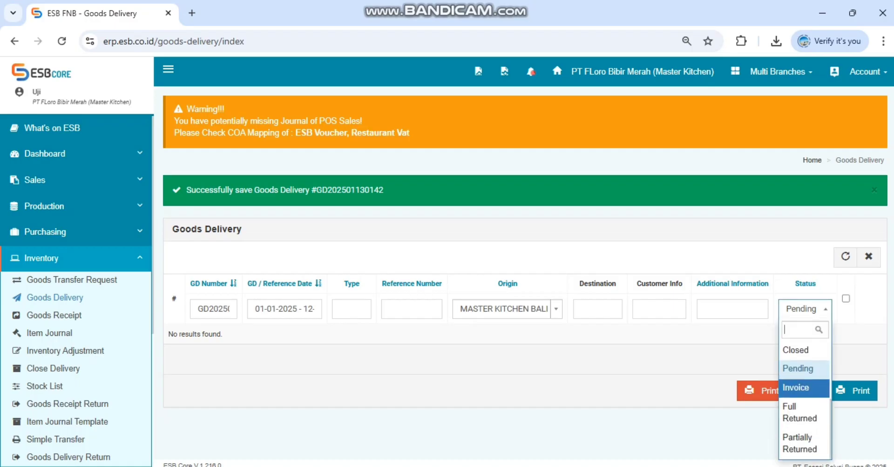
scroll(804, 400, up, 3)
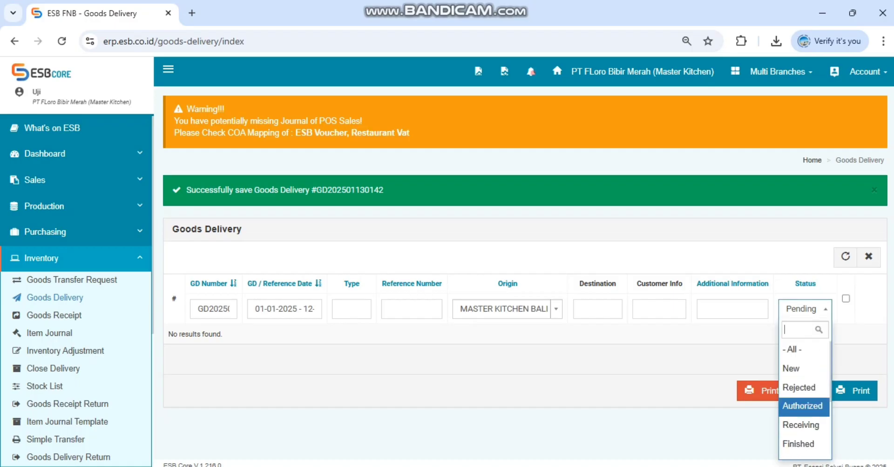
click(802, 406)
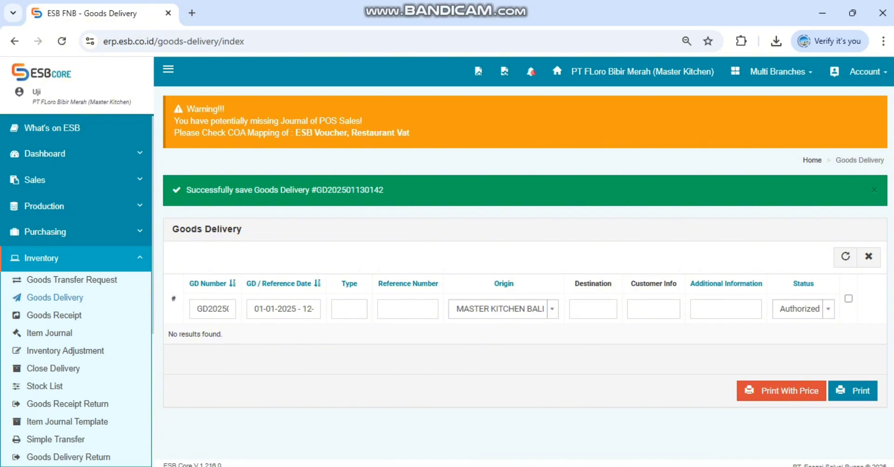
Step: Limit the goods delivery list to the date range 13-01-2025 to 13-01-2025
click(284, 309)
scroll(462, 431, down, 3)
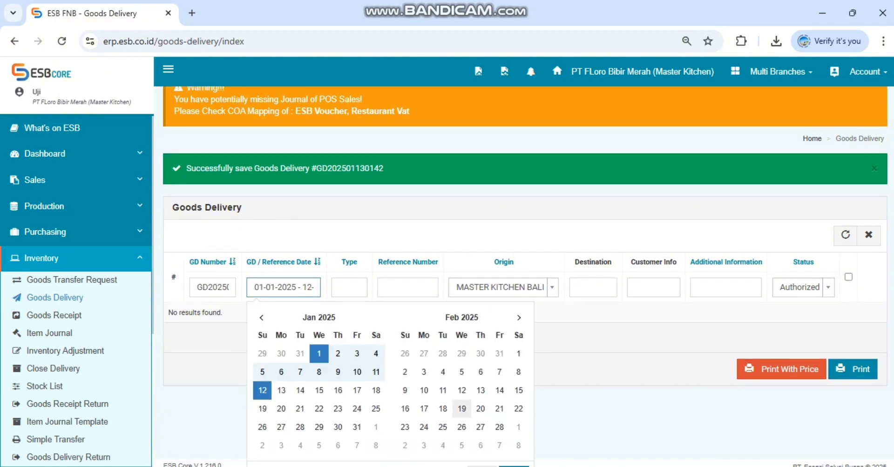
click(281, 303)
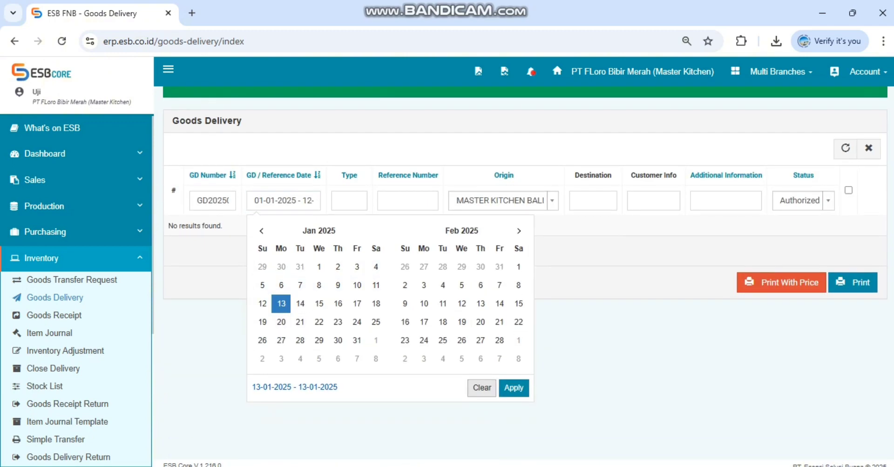
click(514, 388)
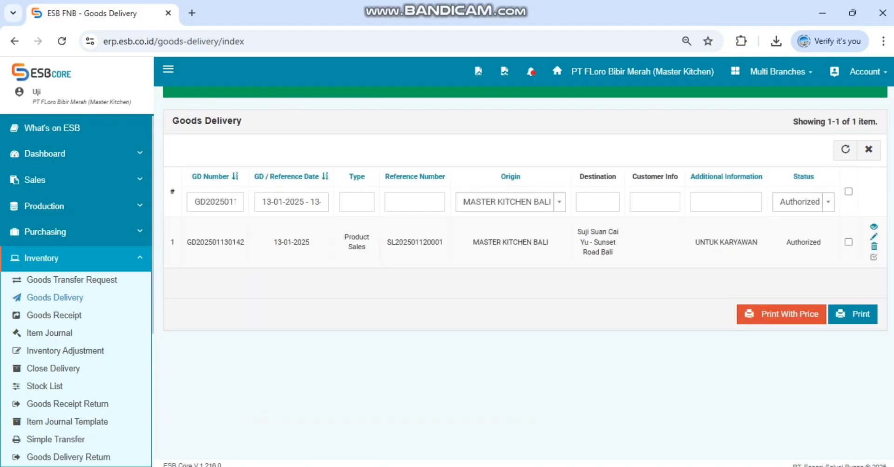
Step: Check the filtered delivery to Suji Suan Cai Yu - Sunset Road Bali, select it and open its printout with prices
scroll(525, 279, up, 3)
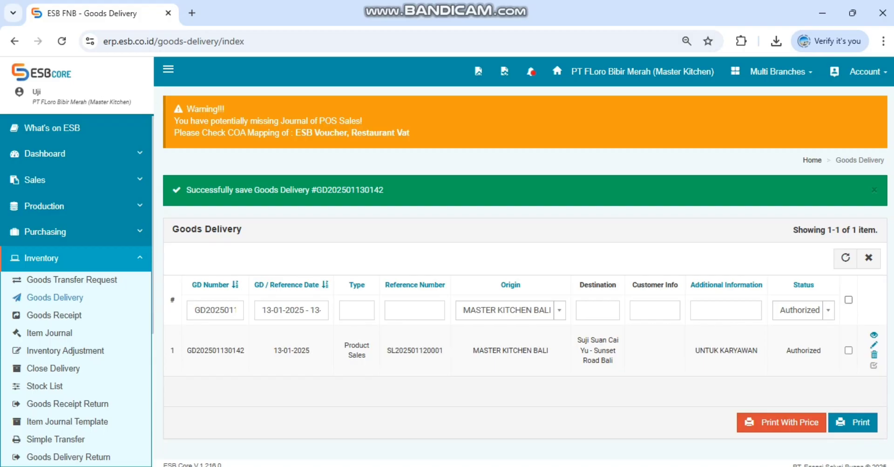
scroll(525, 260, down, 3)
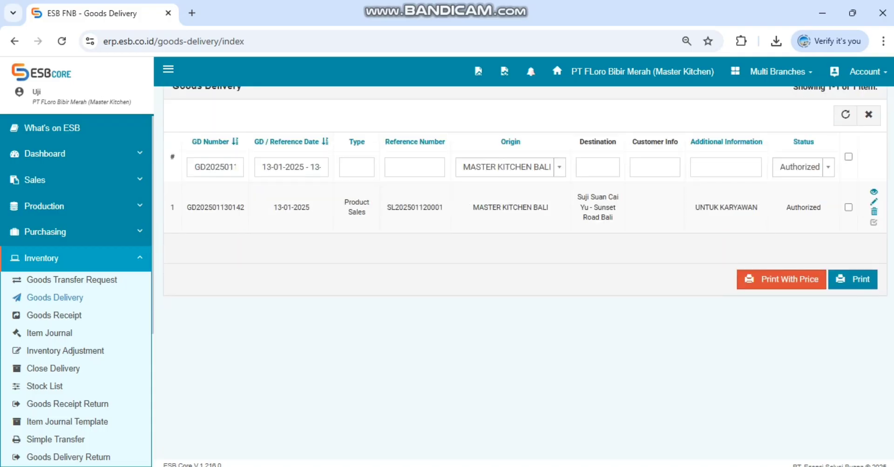
scroll(525, 261, up, 3)
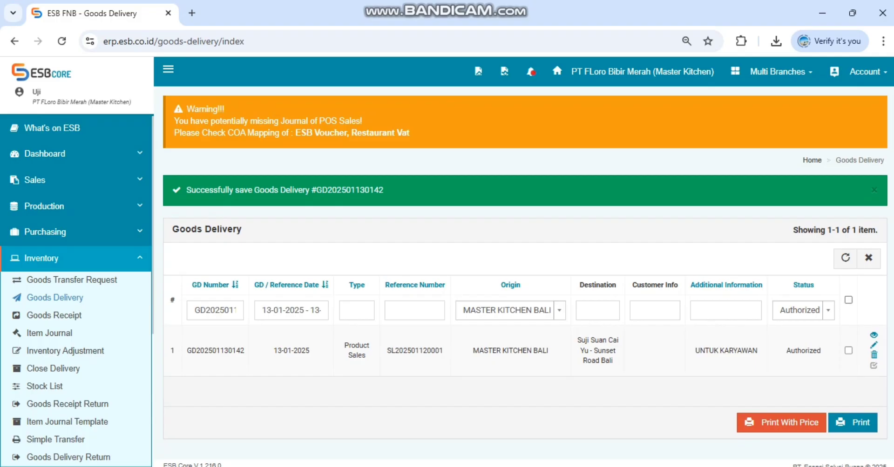
click(848, 300)
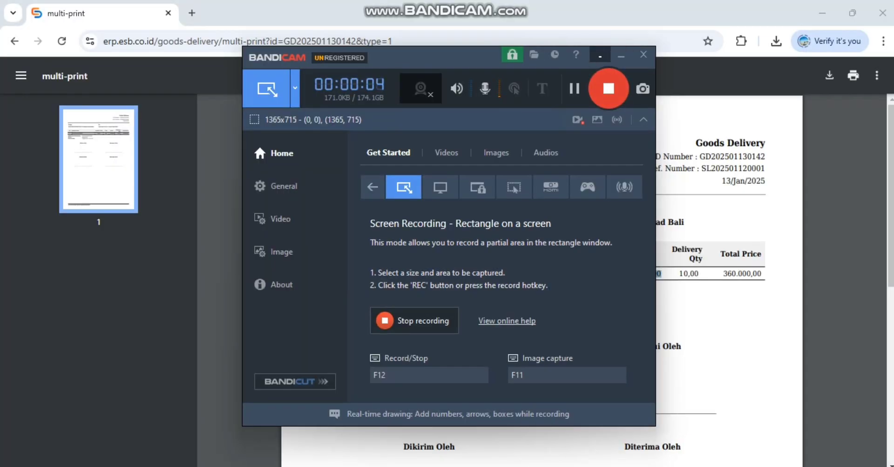
click(600, 55)
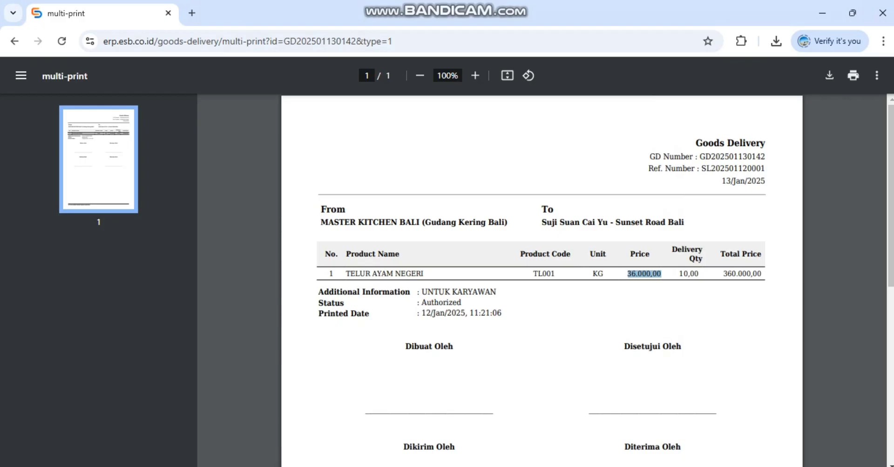
Step: Examine the goods delivery printout, including origin, destination, egg line, price, delivery quantity and signature fields
scroll(541, 281, down, 1)
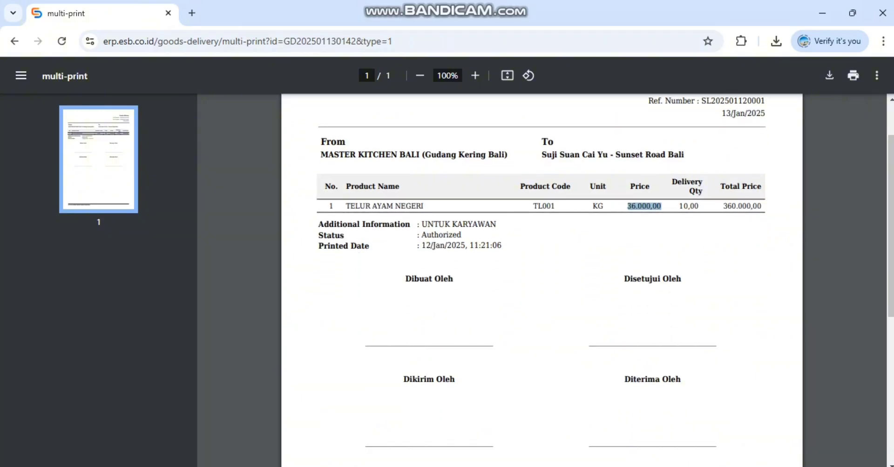
scroll(542, 281, up, 1)
scroll(541, 280, down, 3)
scroll(541, 281, up, 3)
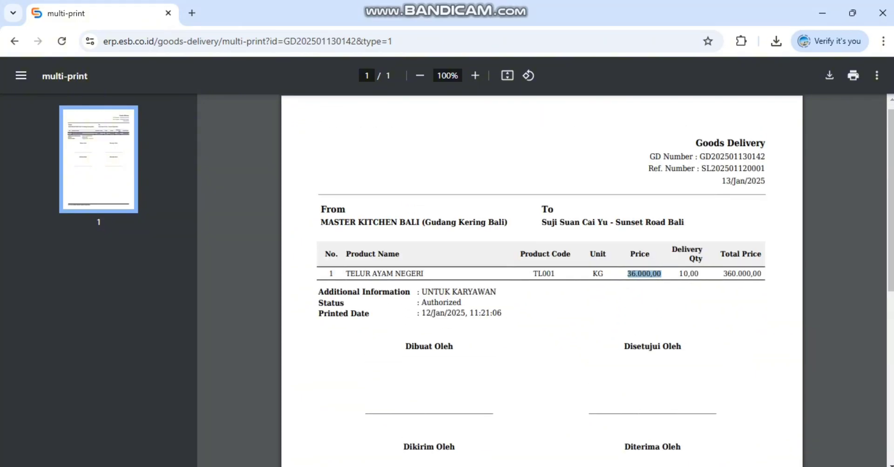
scroll(541, 281, down, 5)
scroll(541, 281, up, 5)
scroll(541, 280, up, 1)
scroll(541, 280, down, 1)
scroll(541, 280, up, 1)
scroll(541, 280, down, 2)
Step: Open the print settings for the goods delivery, show the additional options and choose EPSON L120 Series as the destination
key(ctrl+p)
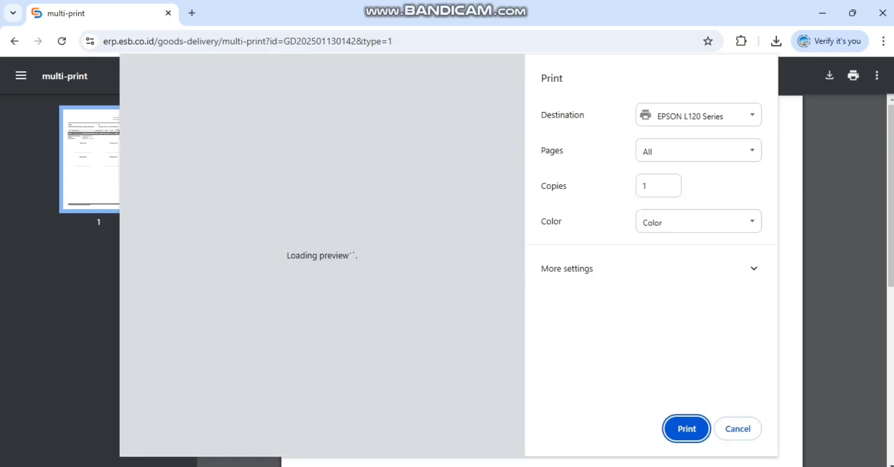
click(647, 268)
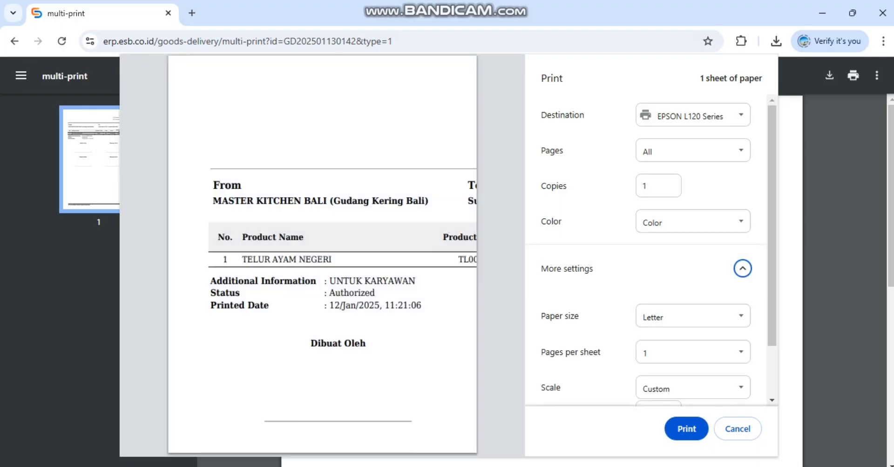
click(692, 115)
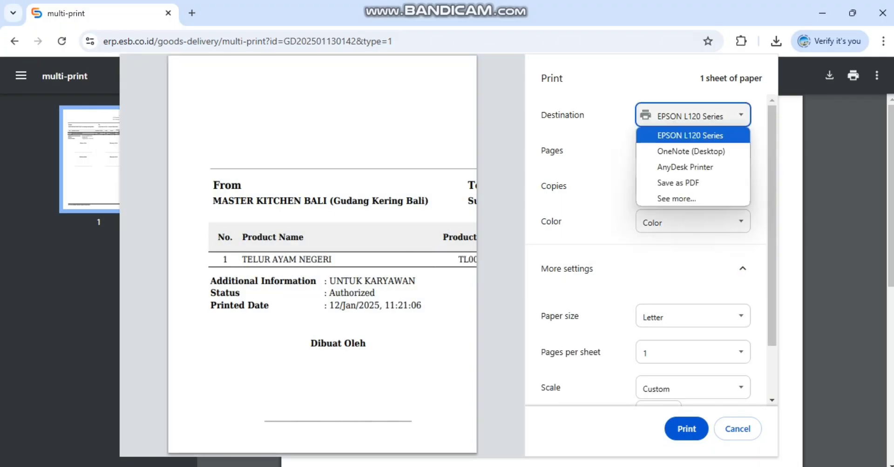
click(691, 139)
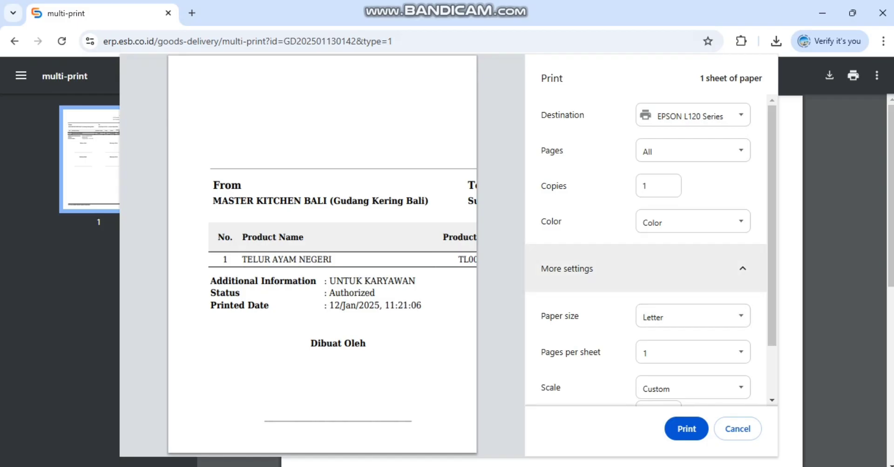
scroll(692, 372, down, 2)
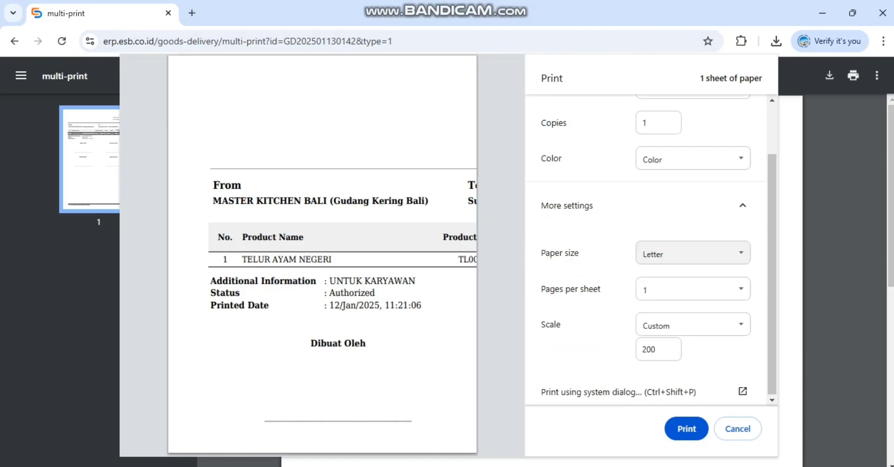
scroll(693, 387, up, 2)
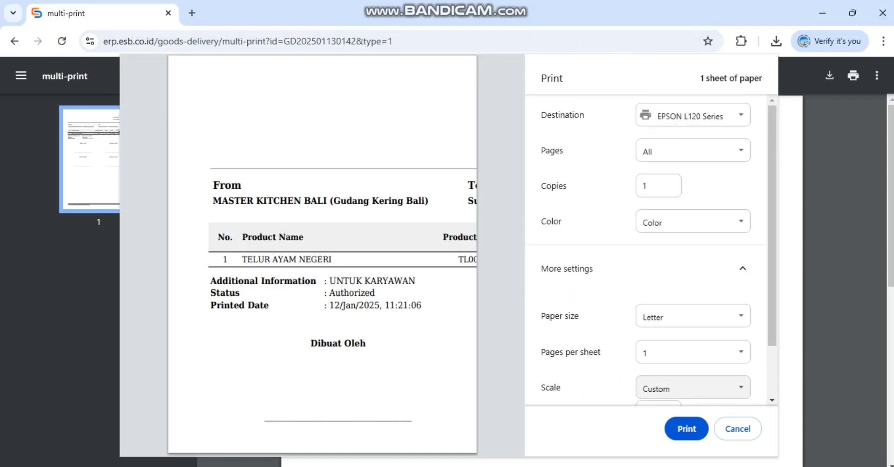
scroll(692, 386, down, 2)
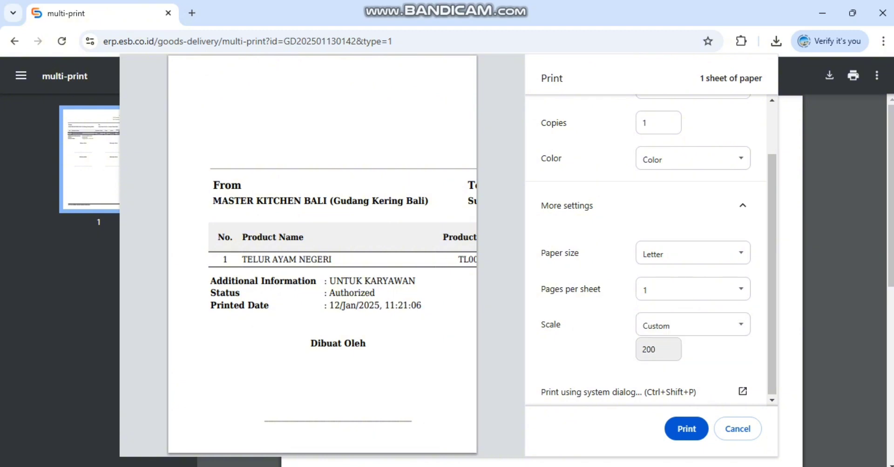
Step: Set the print scale to Default, check the resulting preview and options, and close the print settings without printing
click(693, 324)
click(684, 345)
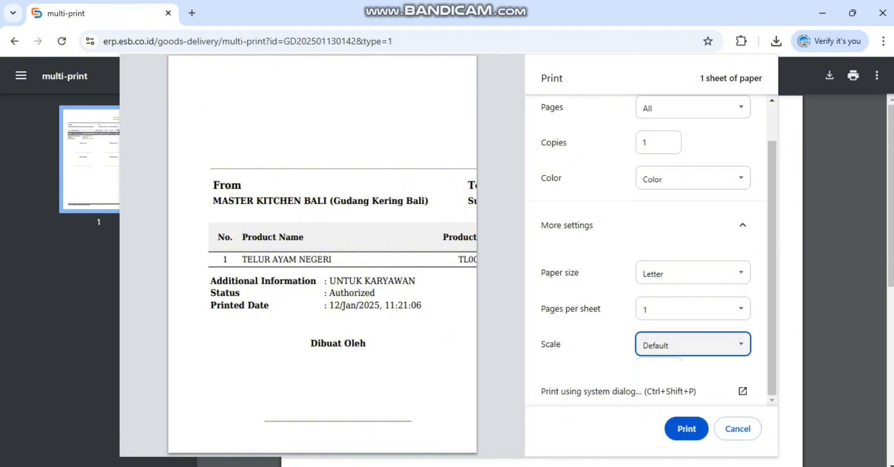
click(684, 348)
click(742, 231)
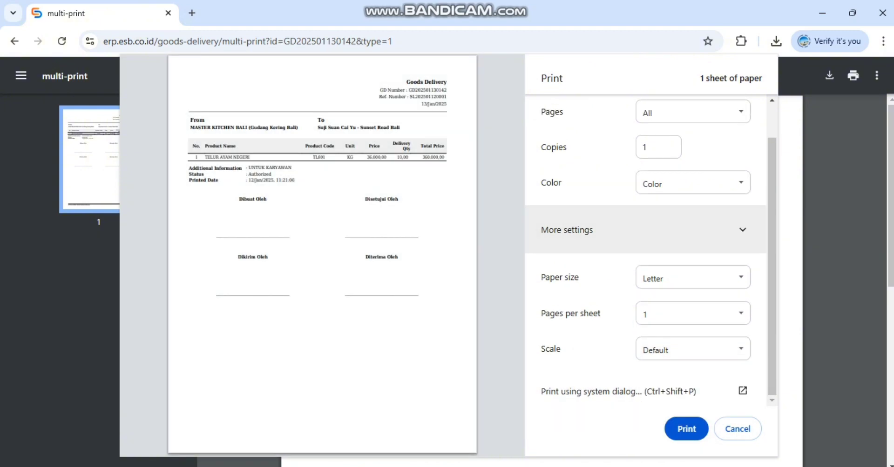
click(745, 269)
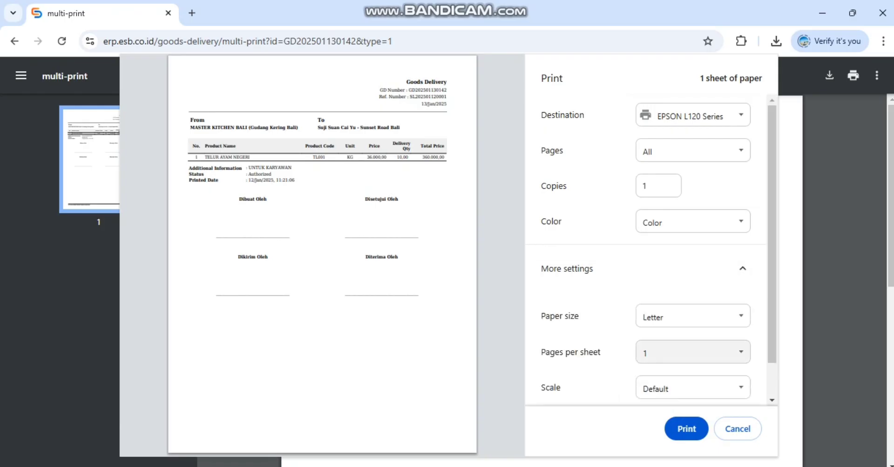
scroll(693, 352, down, 1)
scroll(693, 352, up, 1)
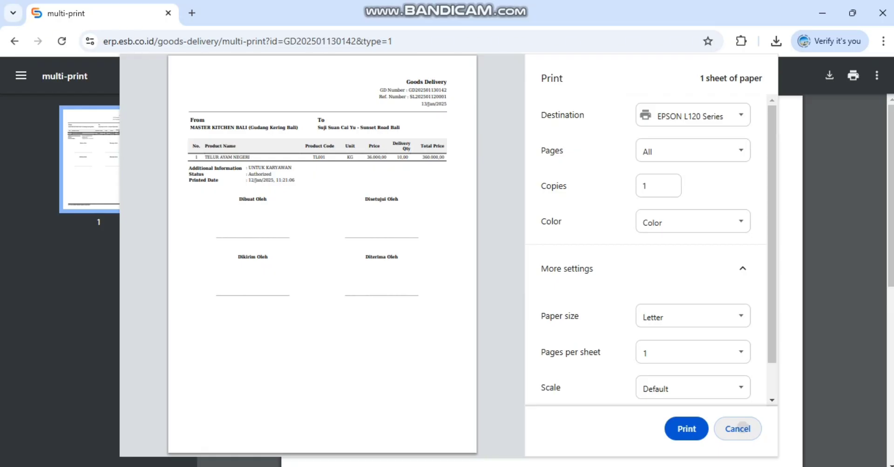
click(737, 429)
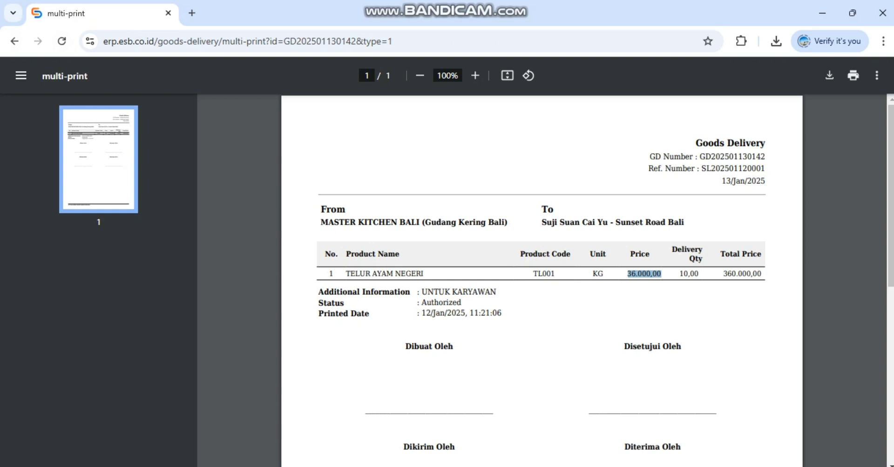
Step: Leave the delivery printout and open the list of sales orders
click(14, 41)
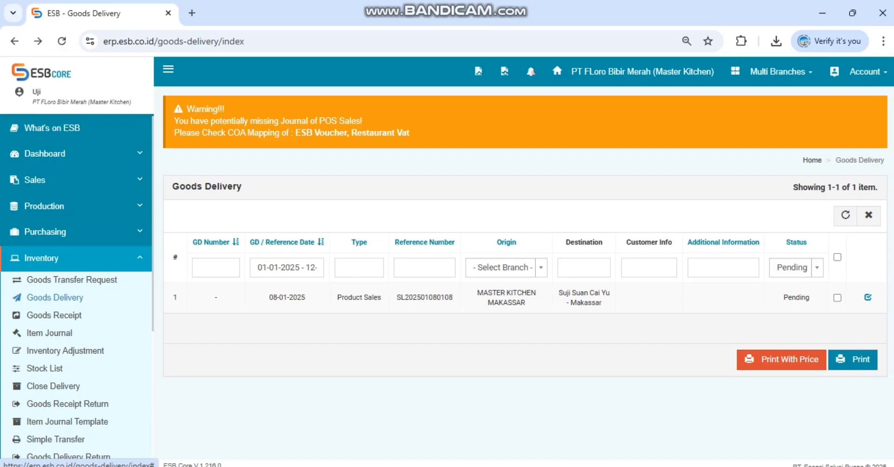
click(76, 259)
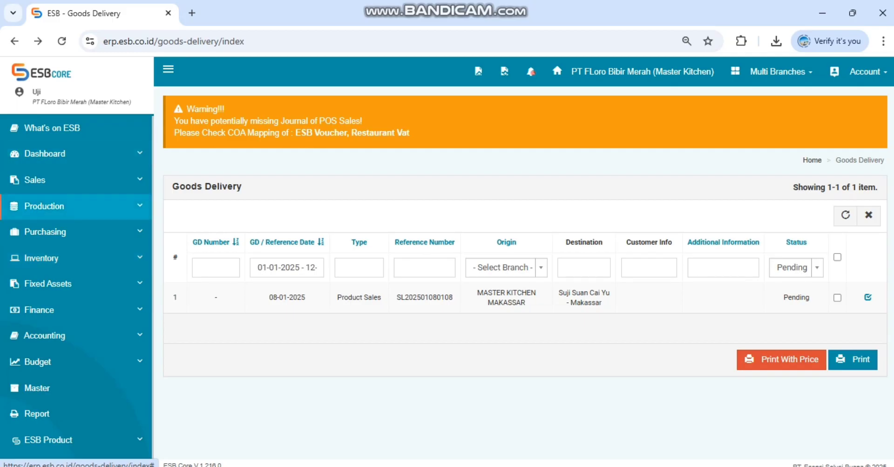
click(35, 180)
click(48, 203)
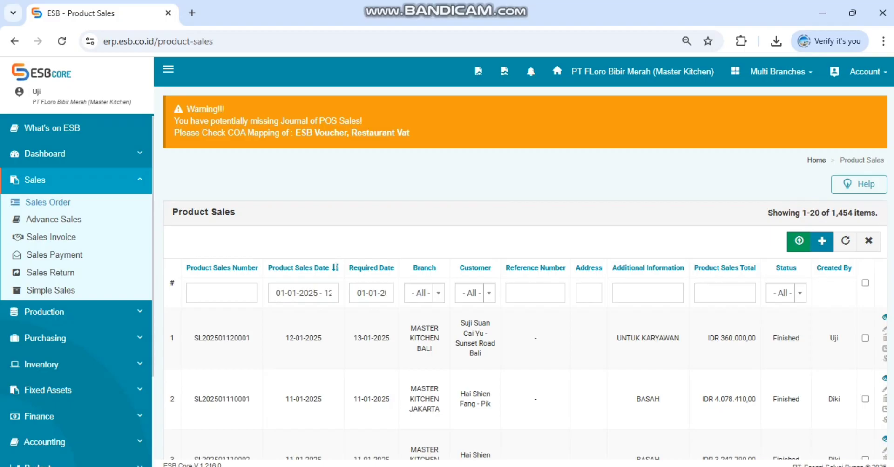
click(46, 180)
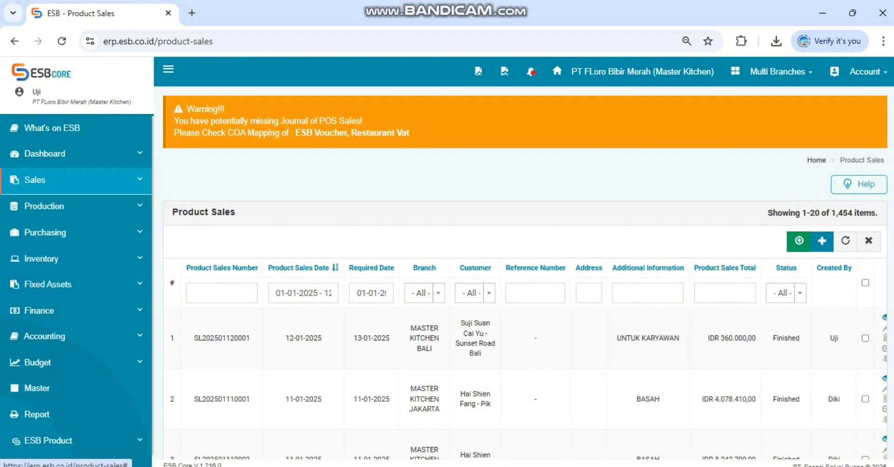